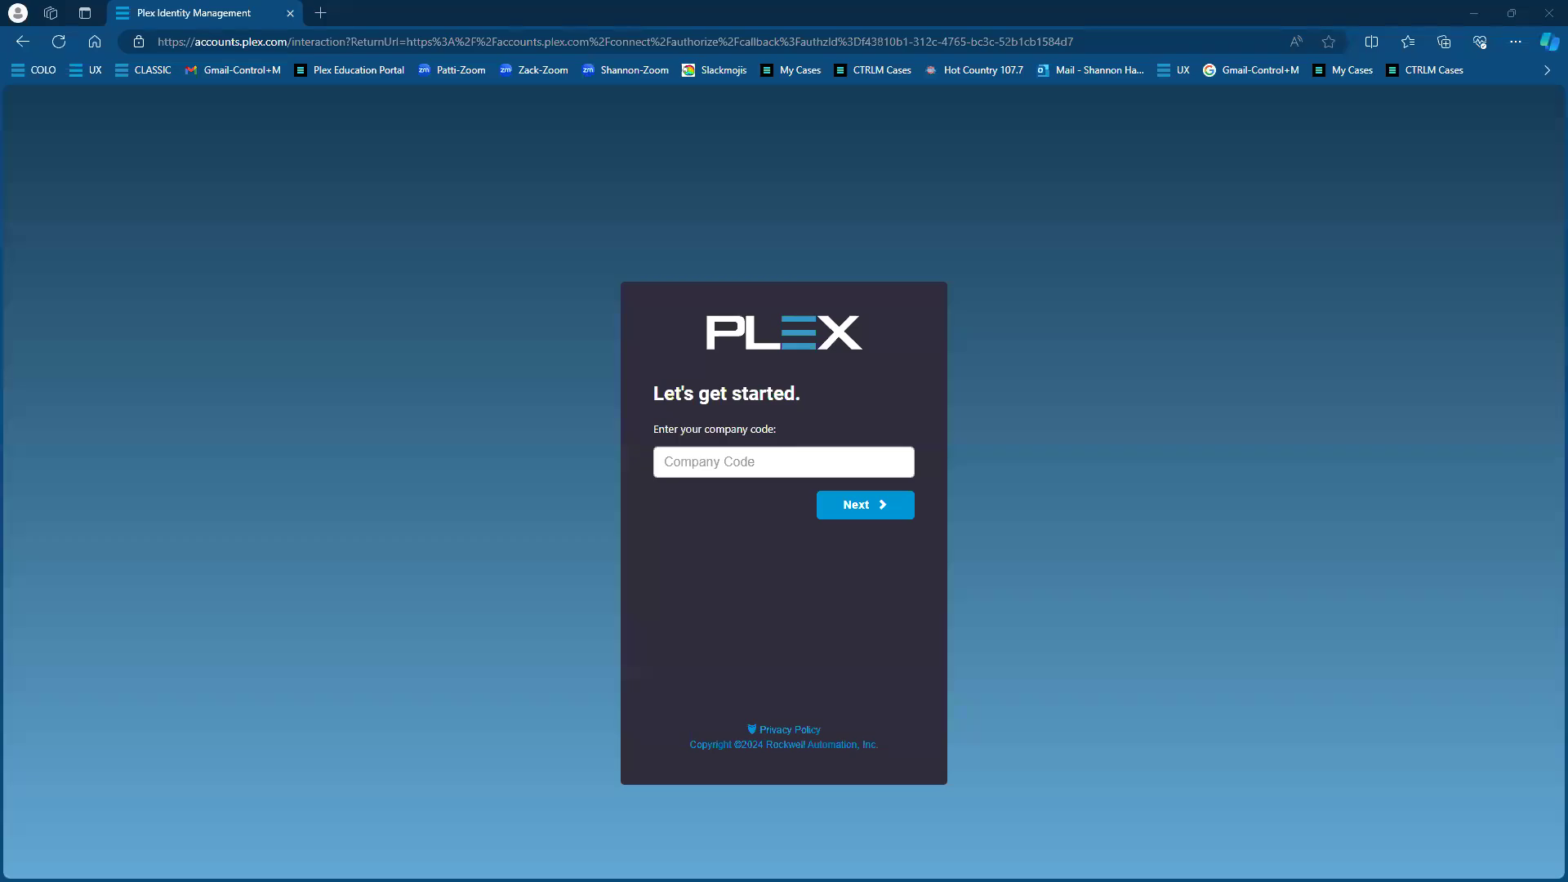
Sign in to Plex with the company code, username and password, dismissing the saved-account suggestions
click(742, 461)
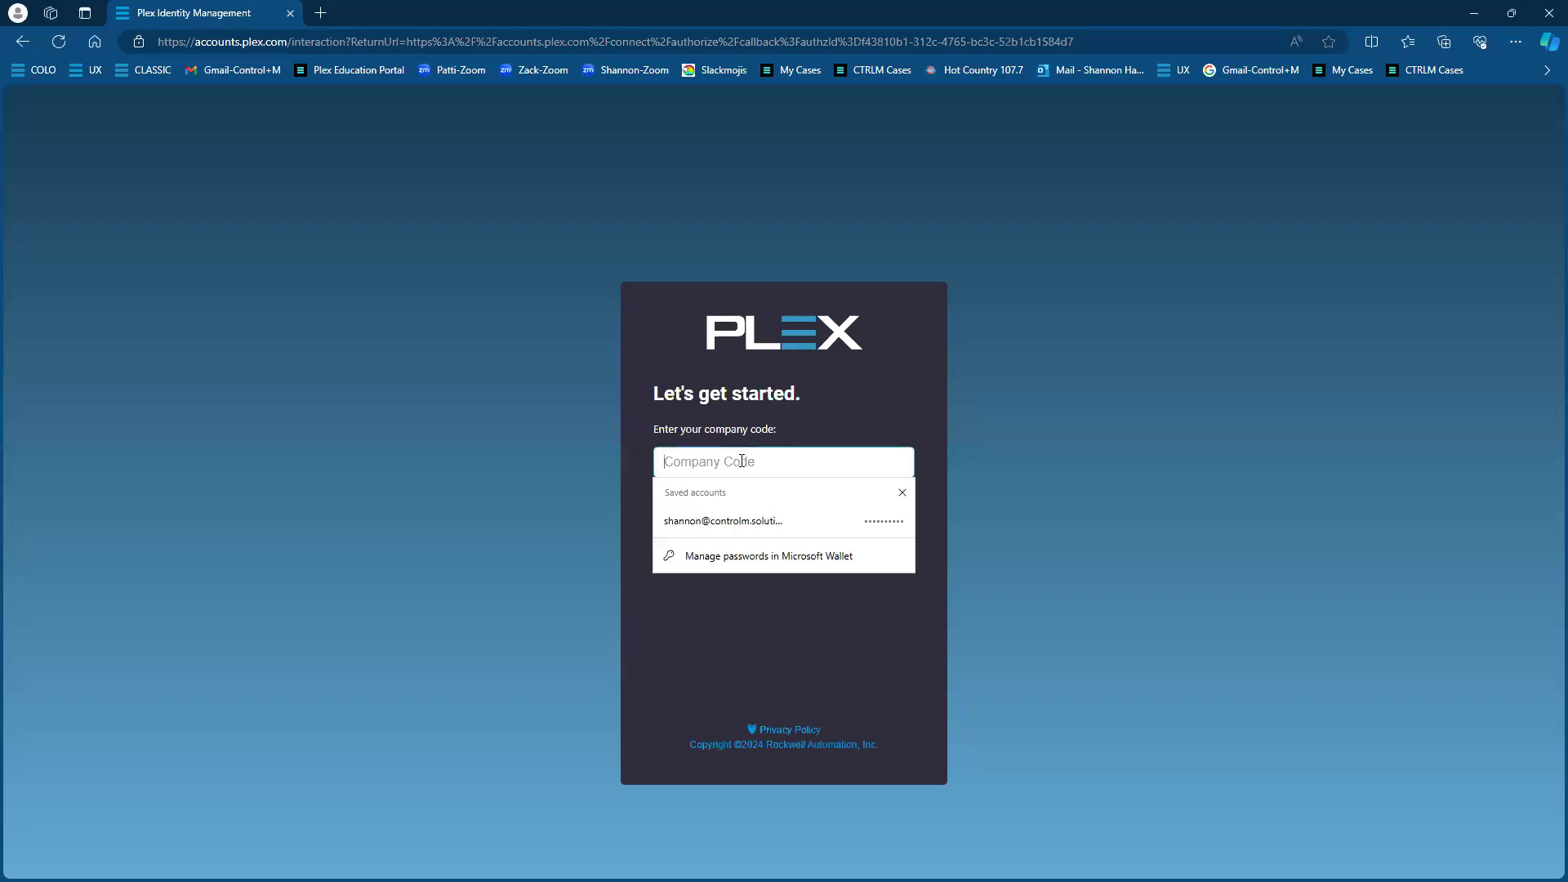
click(831, 386)
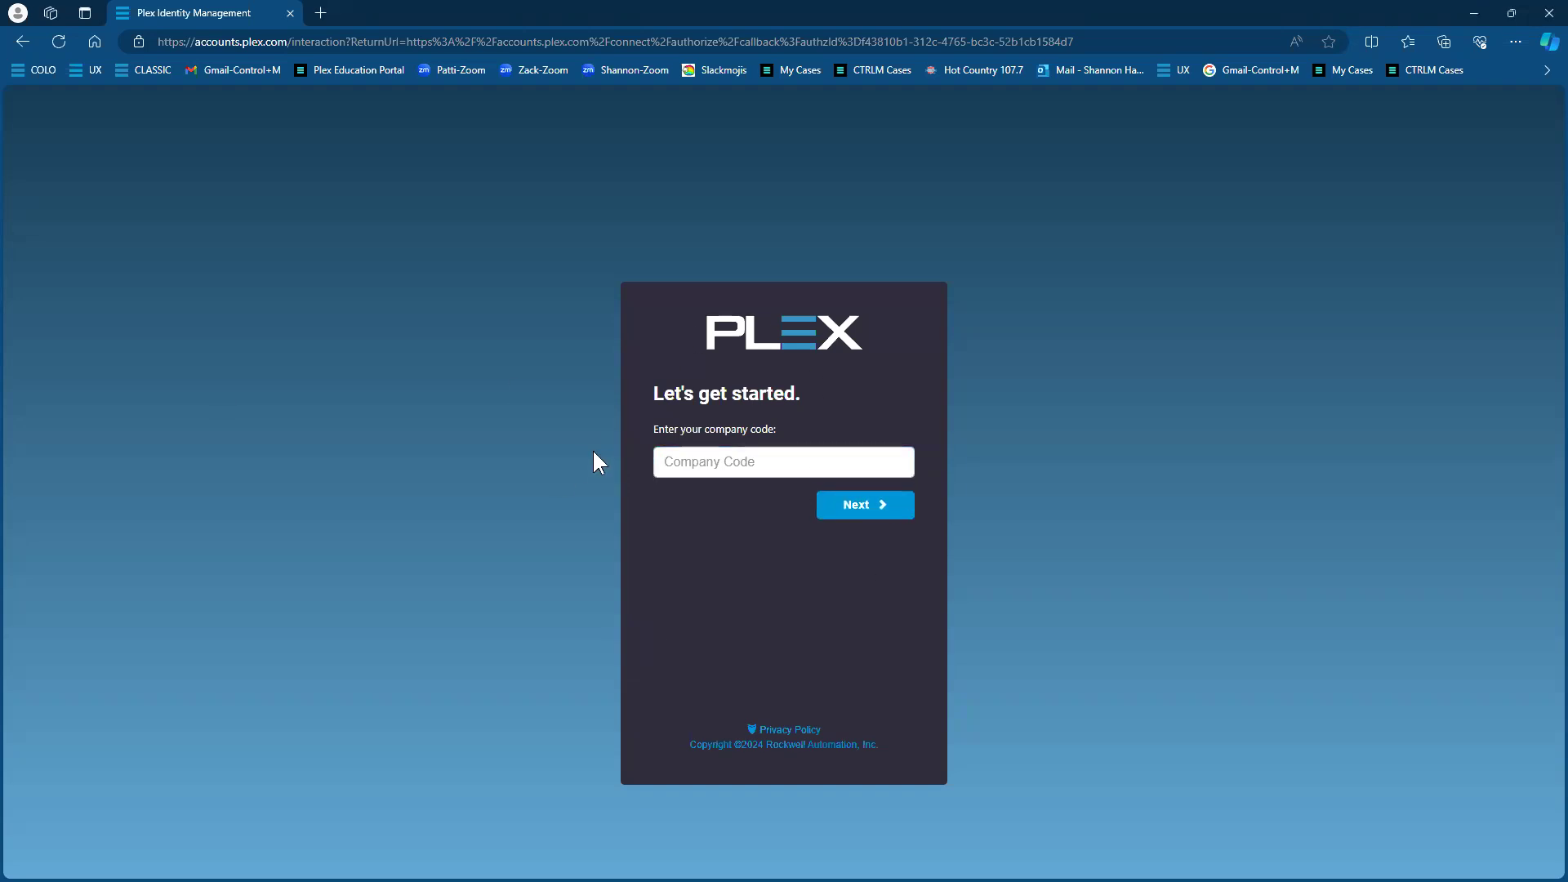
click(693, 460)
text(cmd)
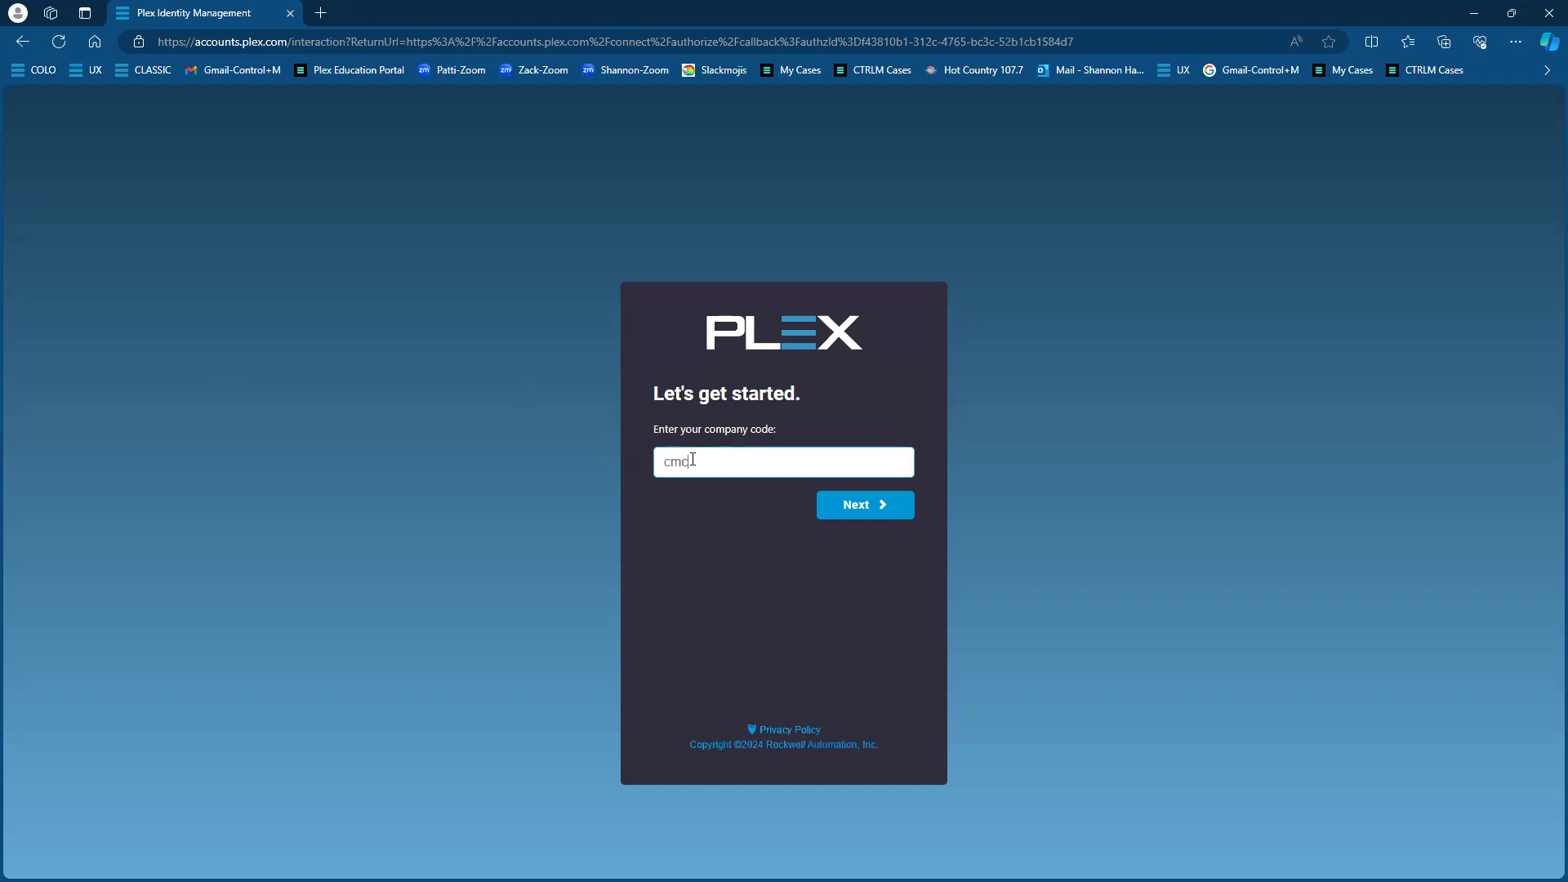
key(Return)
key(Return)
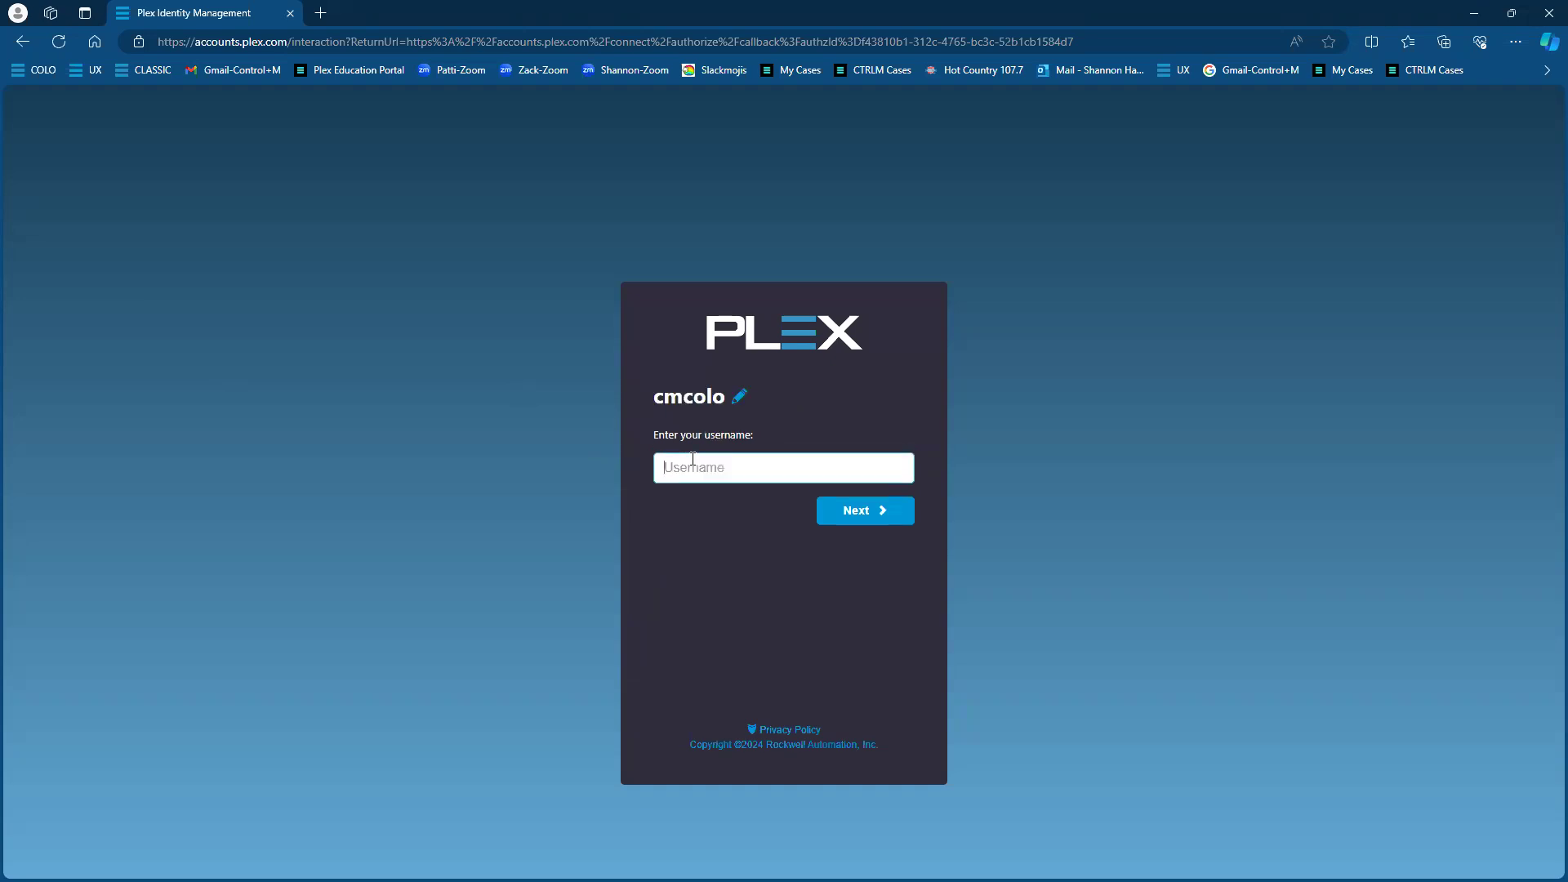
key(Return)
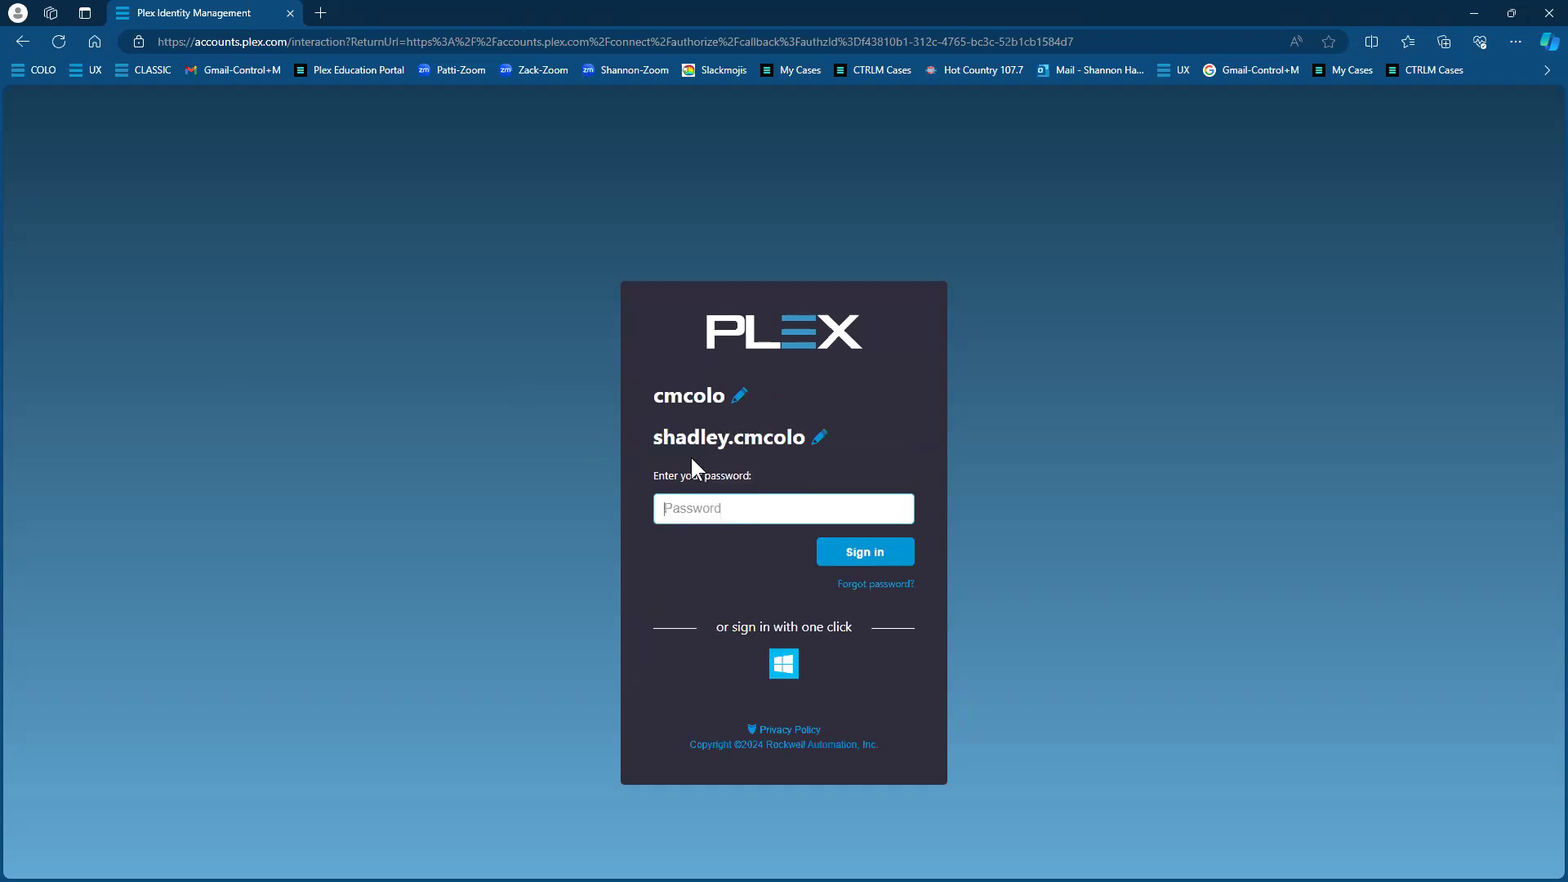
text(•••••••••••)
key(Return)
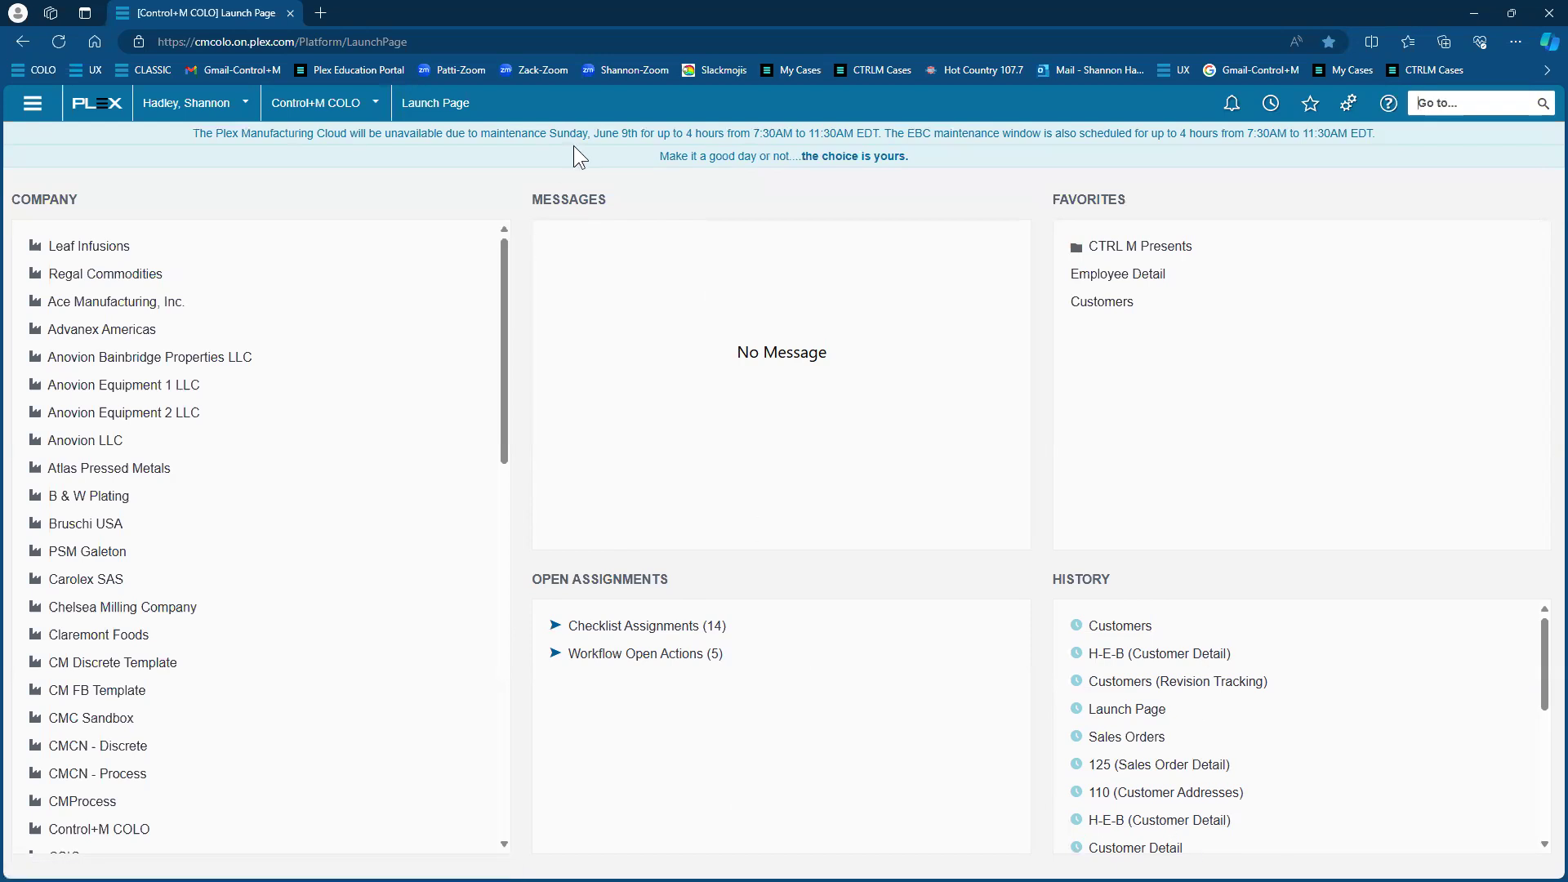
Open Customers via Main Menu > Customers and Sales > Customer Master Data Management
click(34, 115)
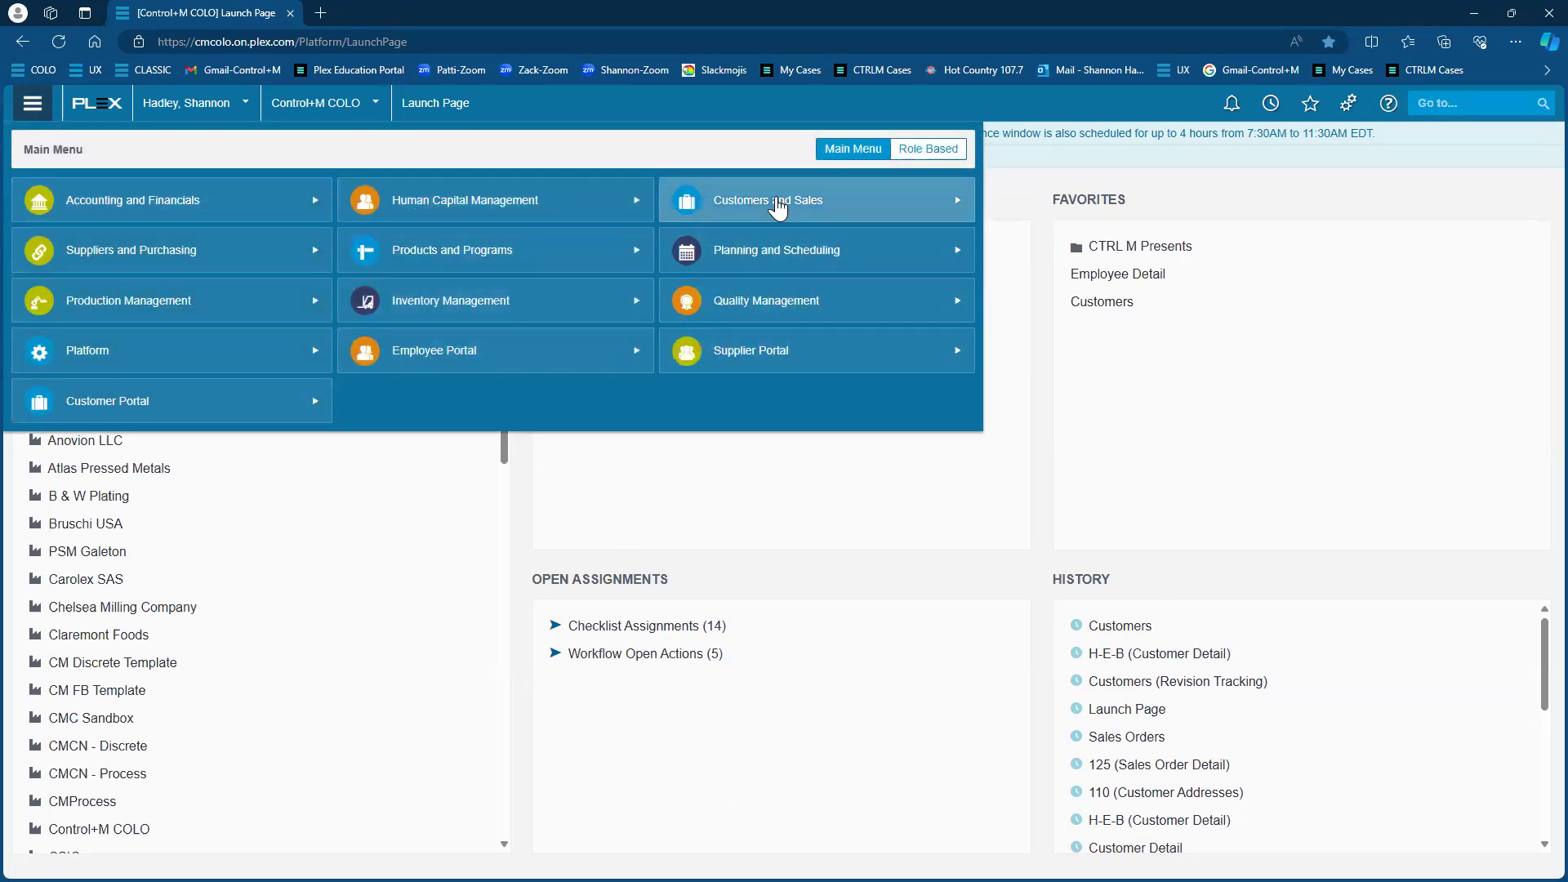
click(801, 211)
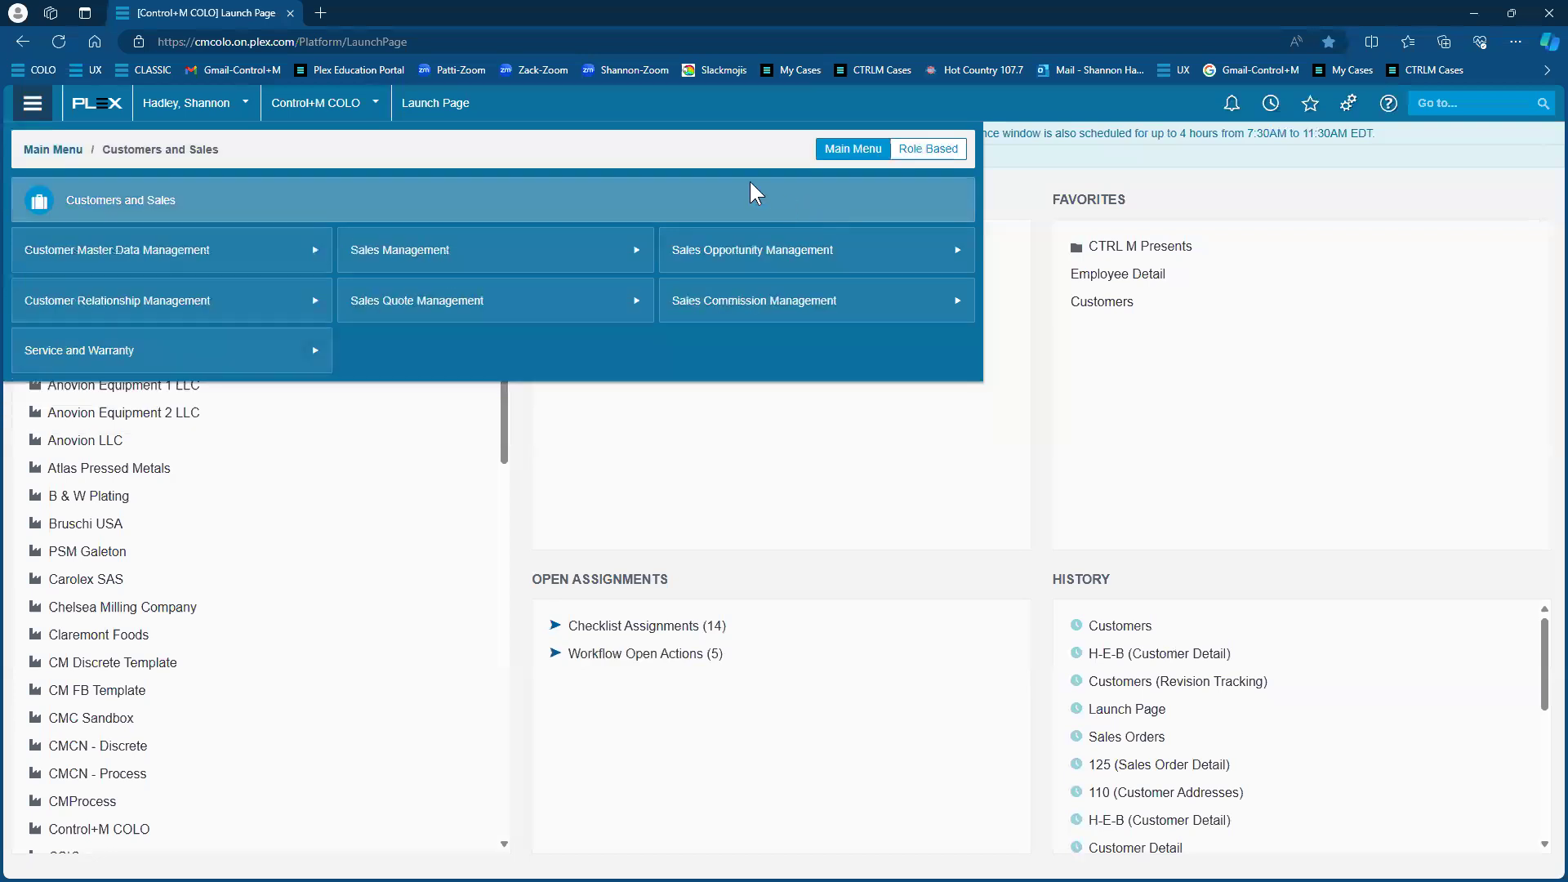
click(149, 262)
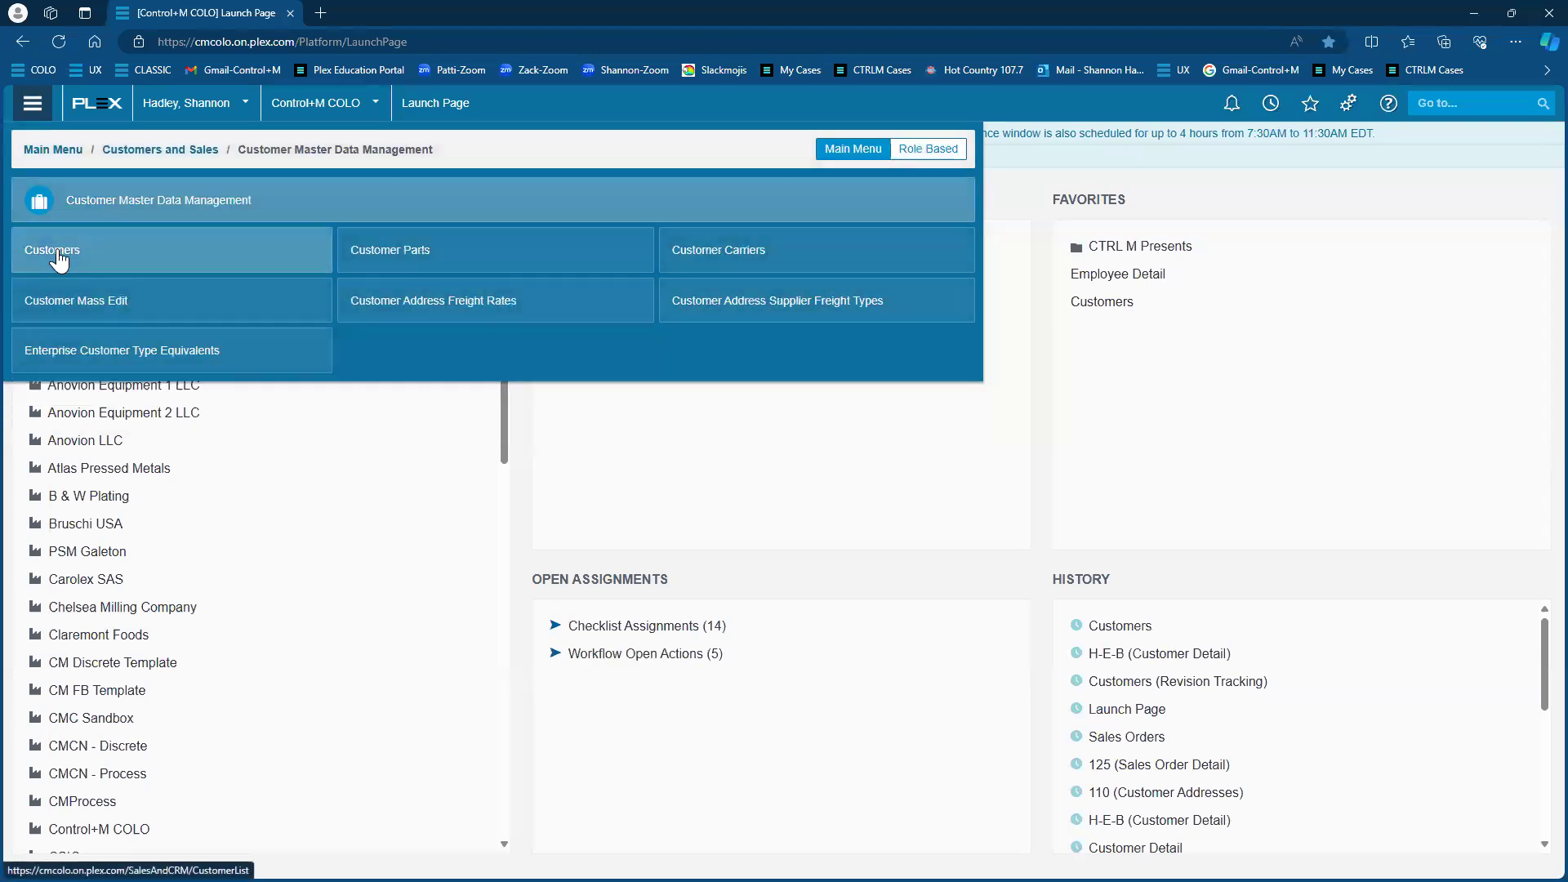
click(58, 259)
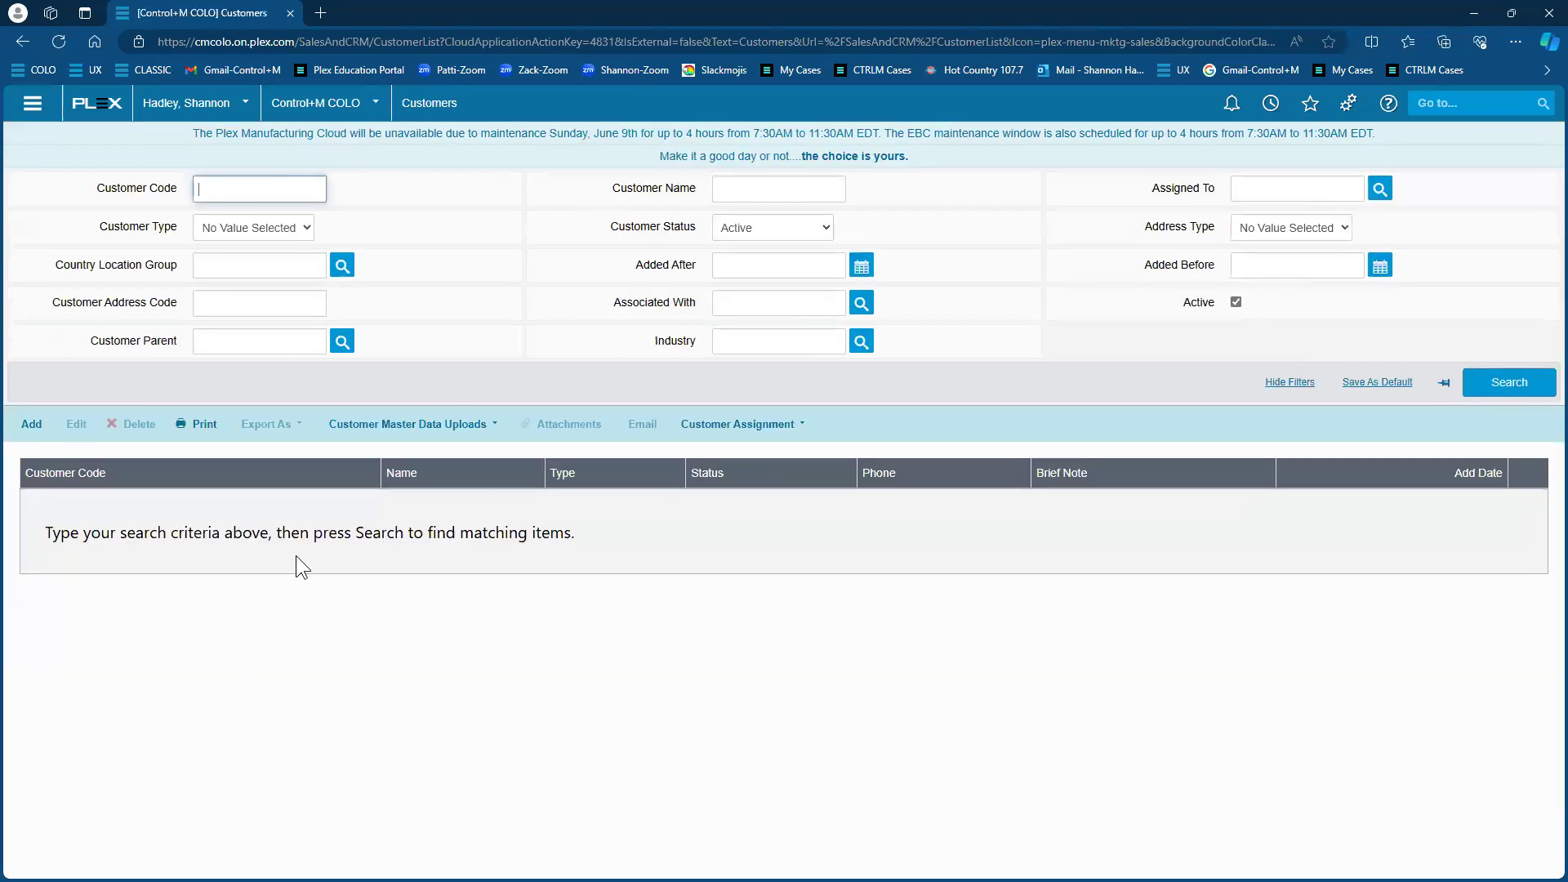
Search 'customer' in the Go to box and open the Customers page from the suggestions
click(1439, 106)
text(cu)
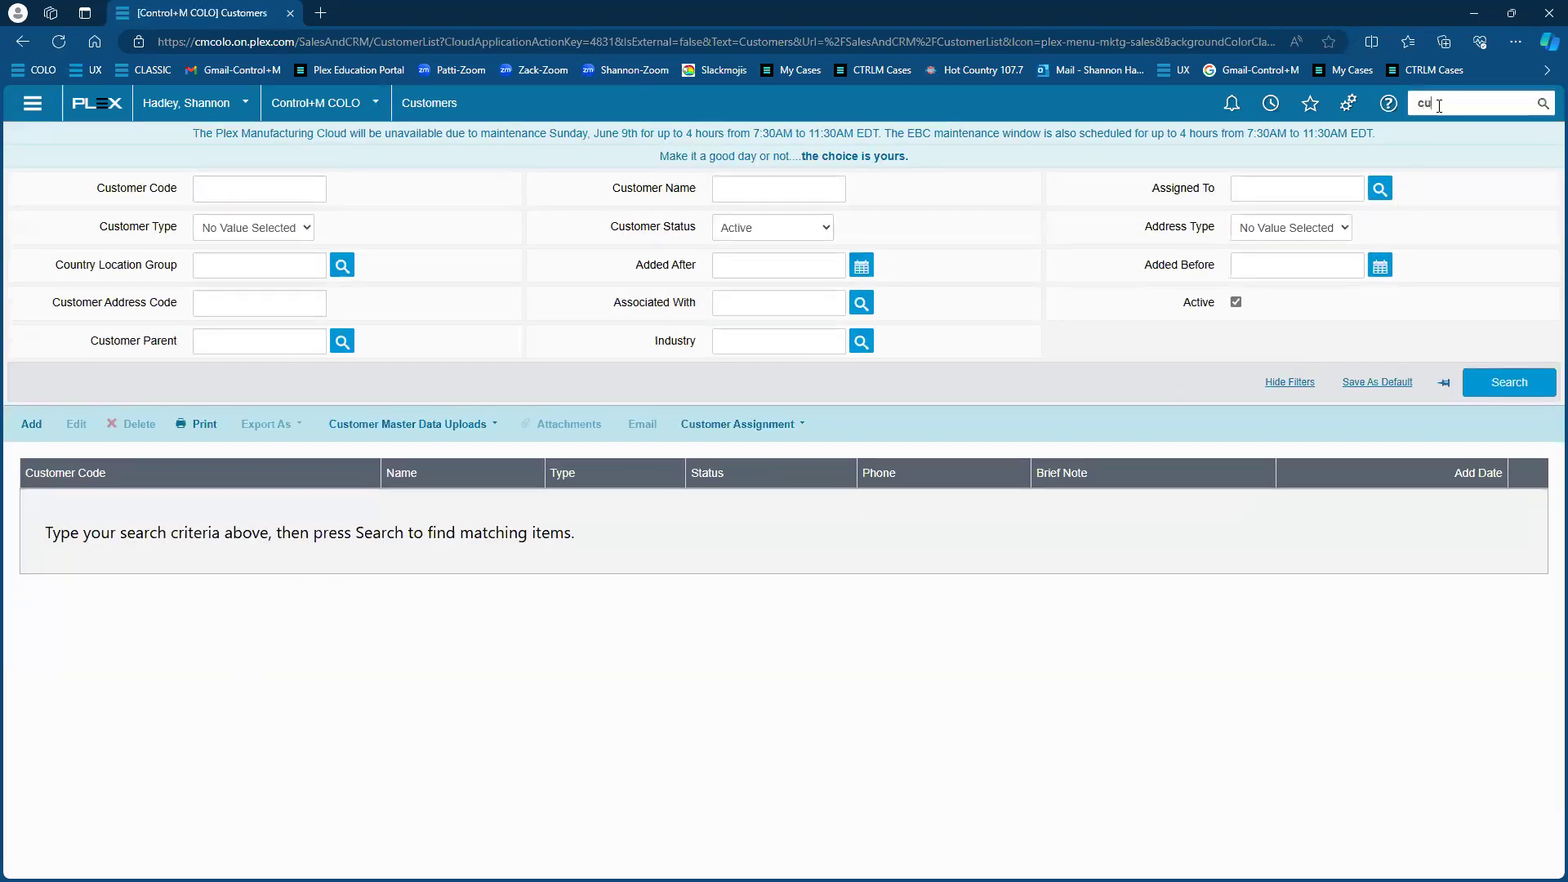
text(stomer)
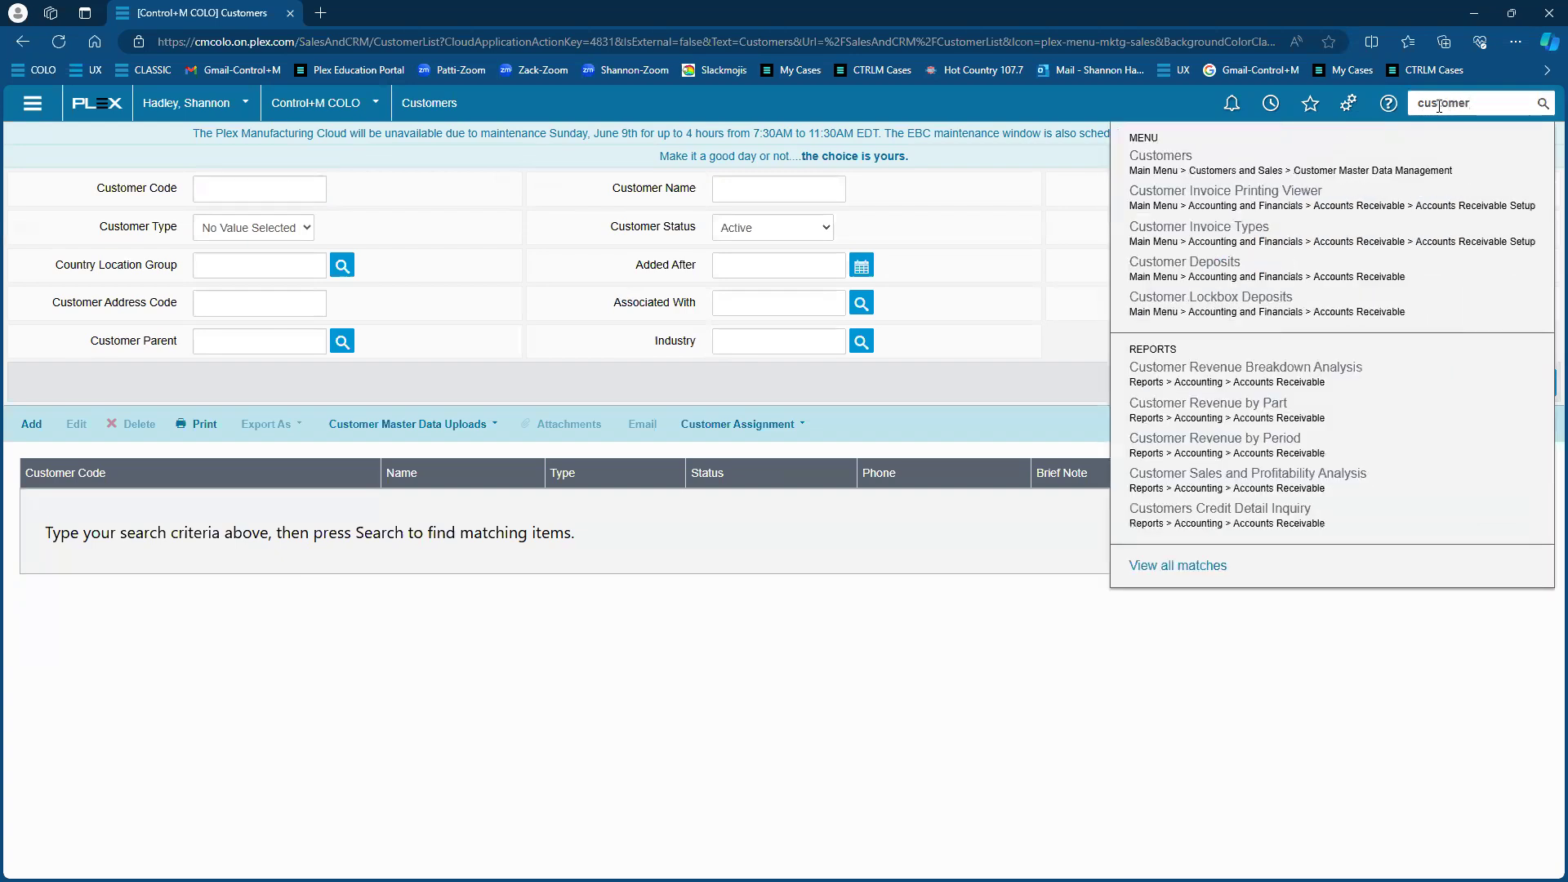
key(Return)
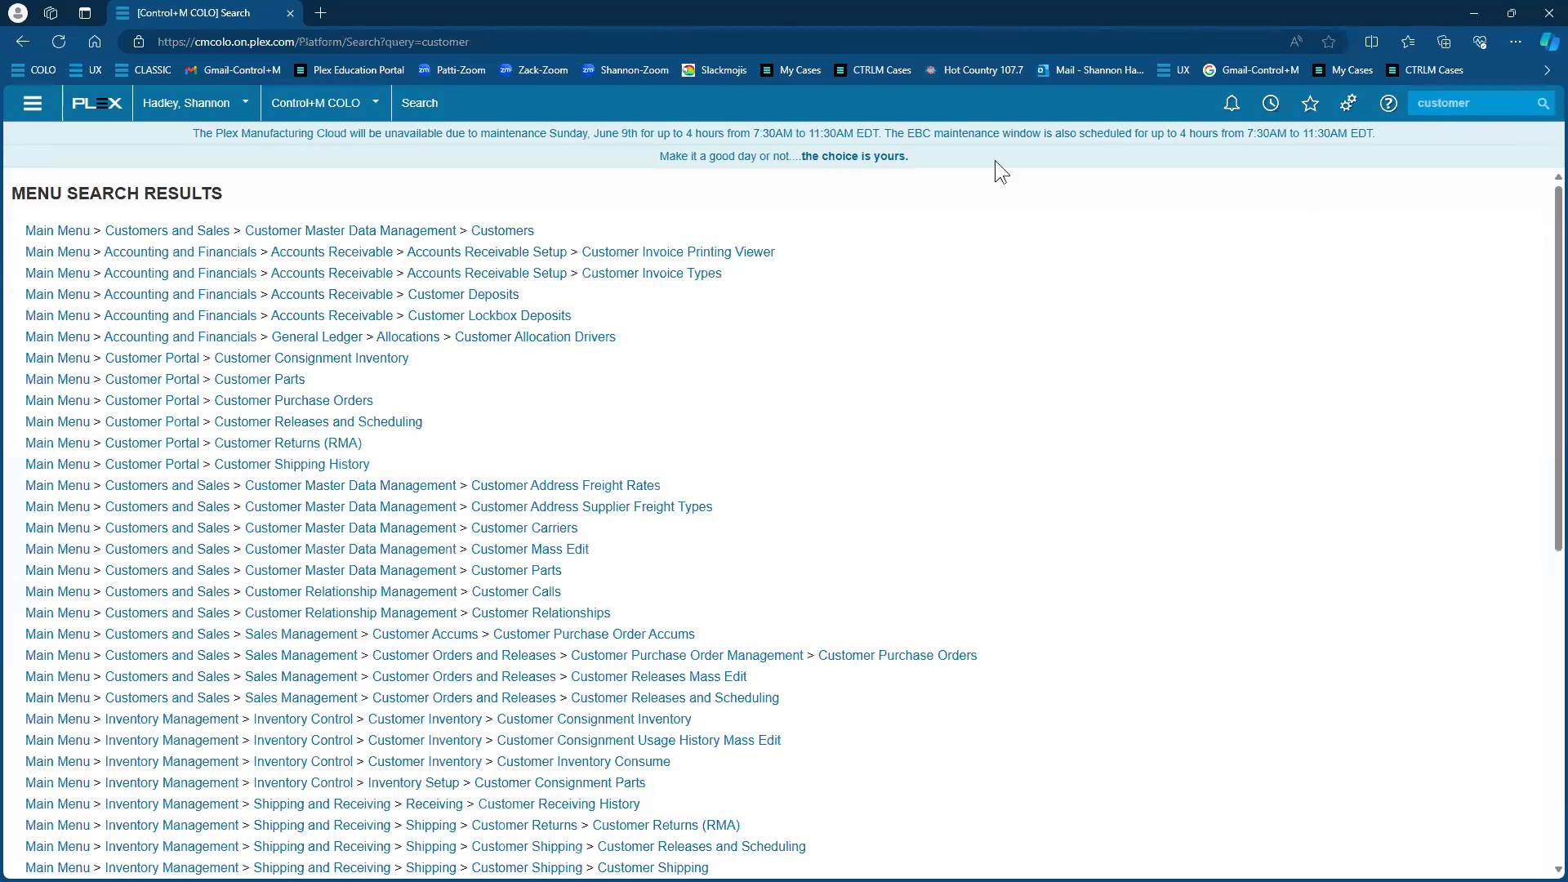
scroll(384, 572, down, 5)
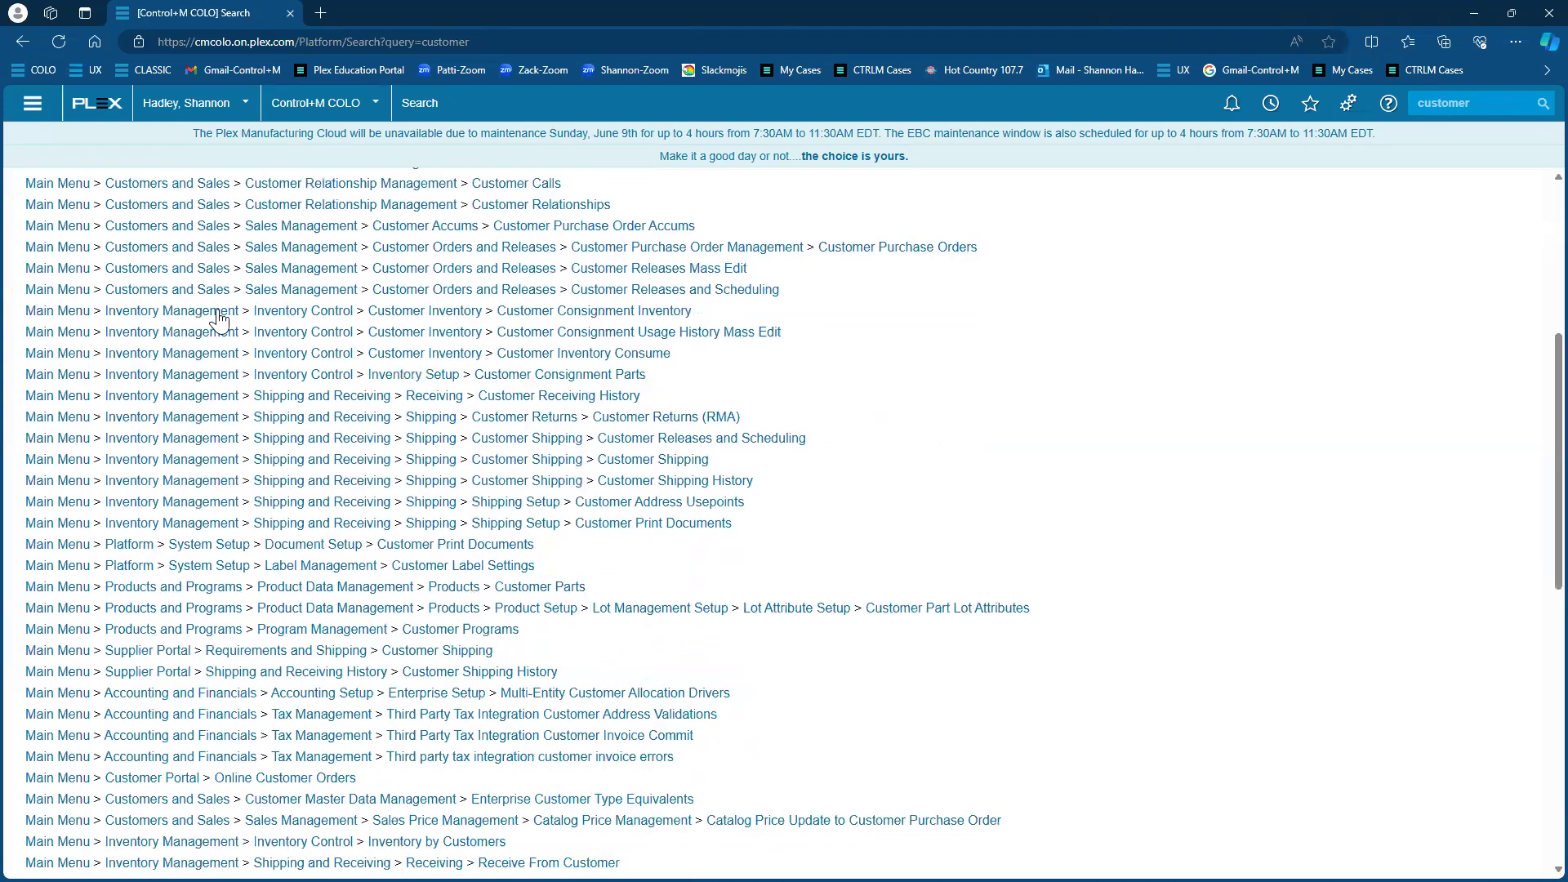
scroll(634, 561, down, 10)
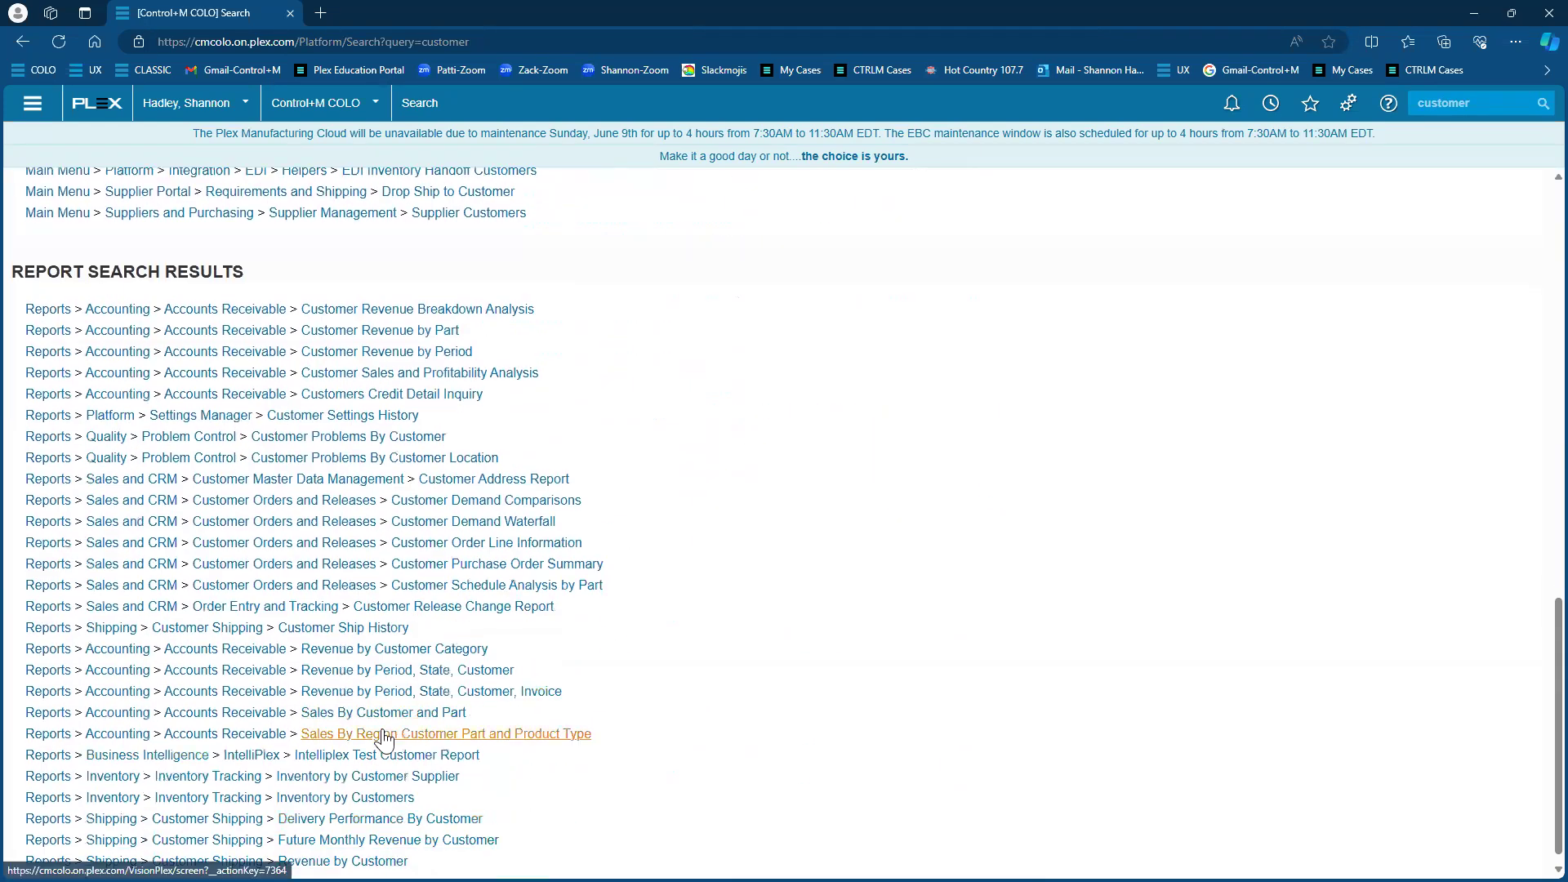
click(1501, 105)
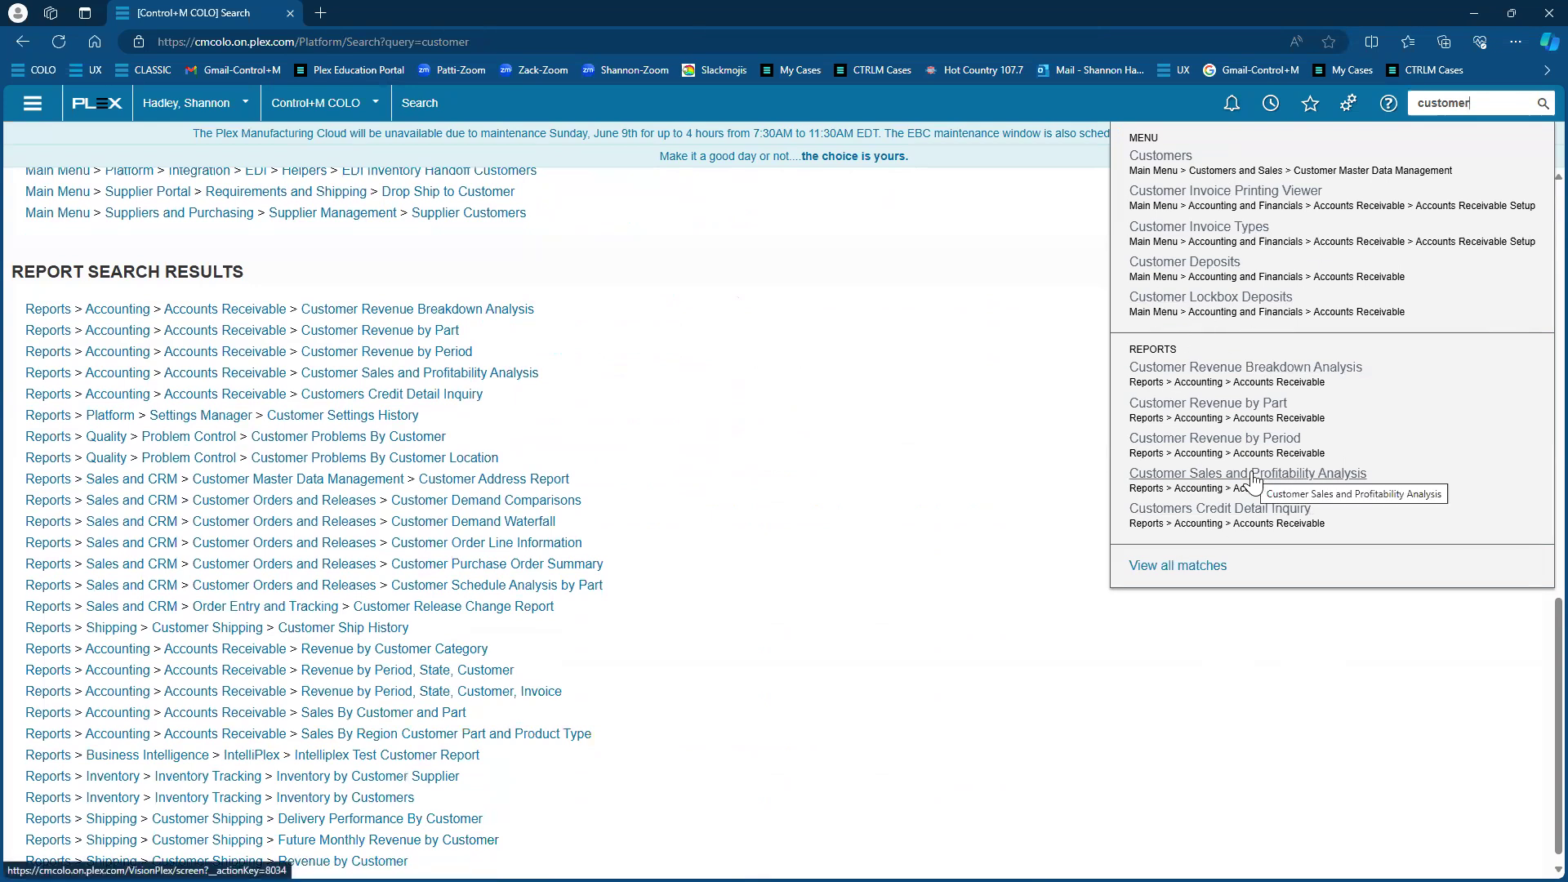
click(1179, 165)
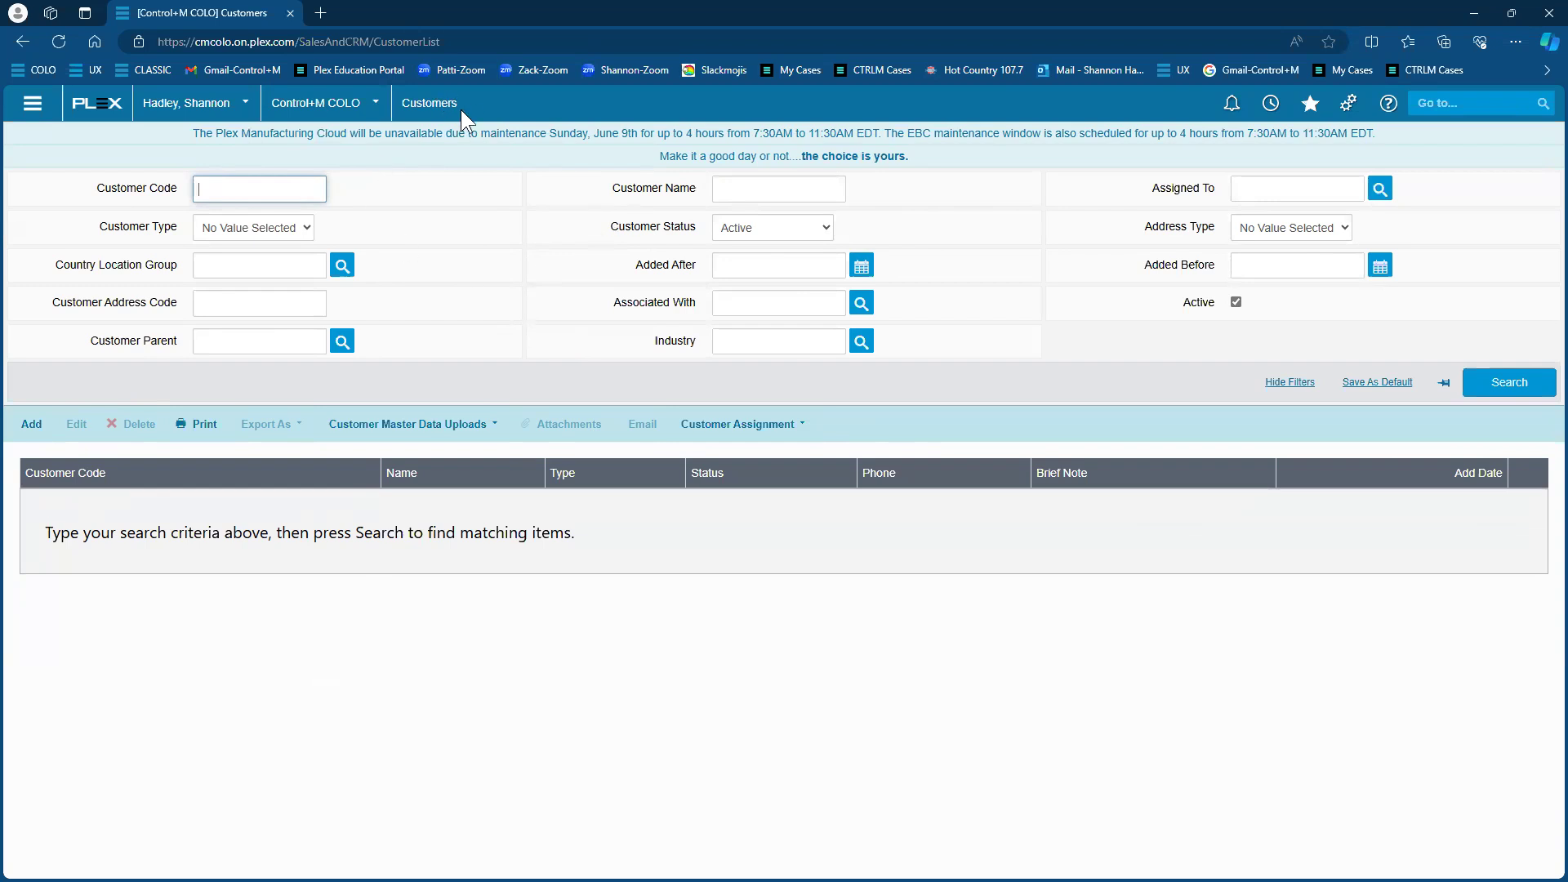
Search active customers, expand all filters, then unpin the filter panel and search again
click(1477, 382)
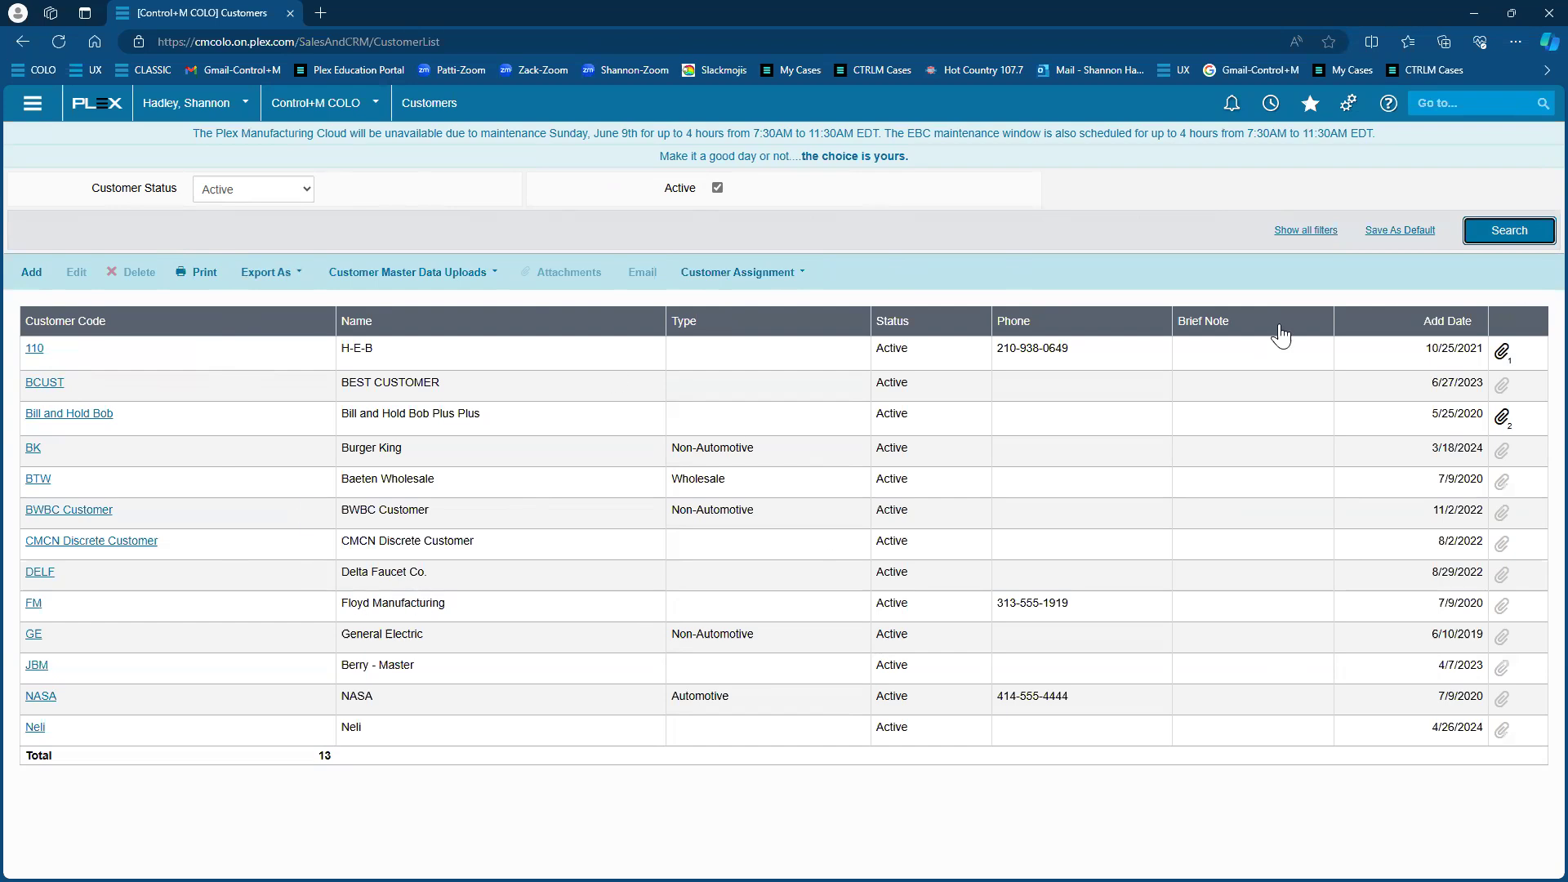
click(1296, 233)
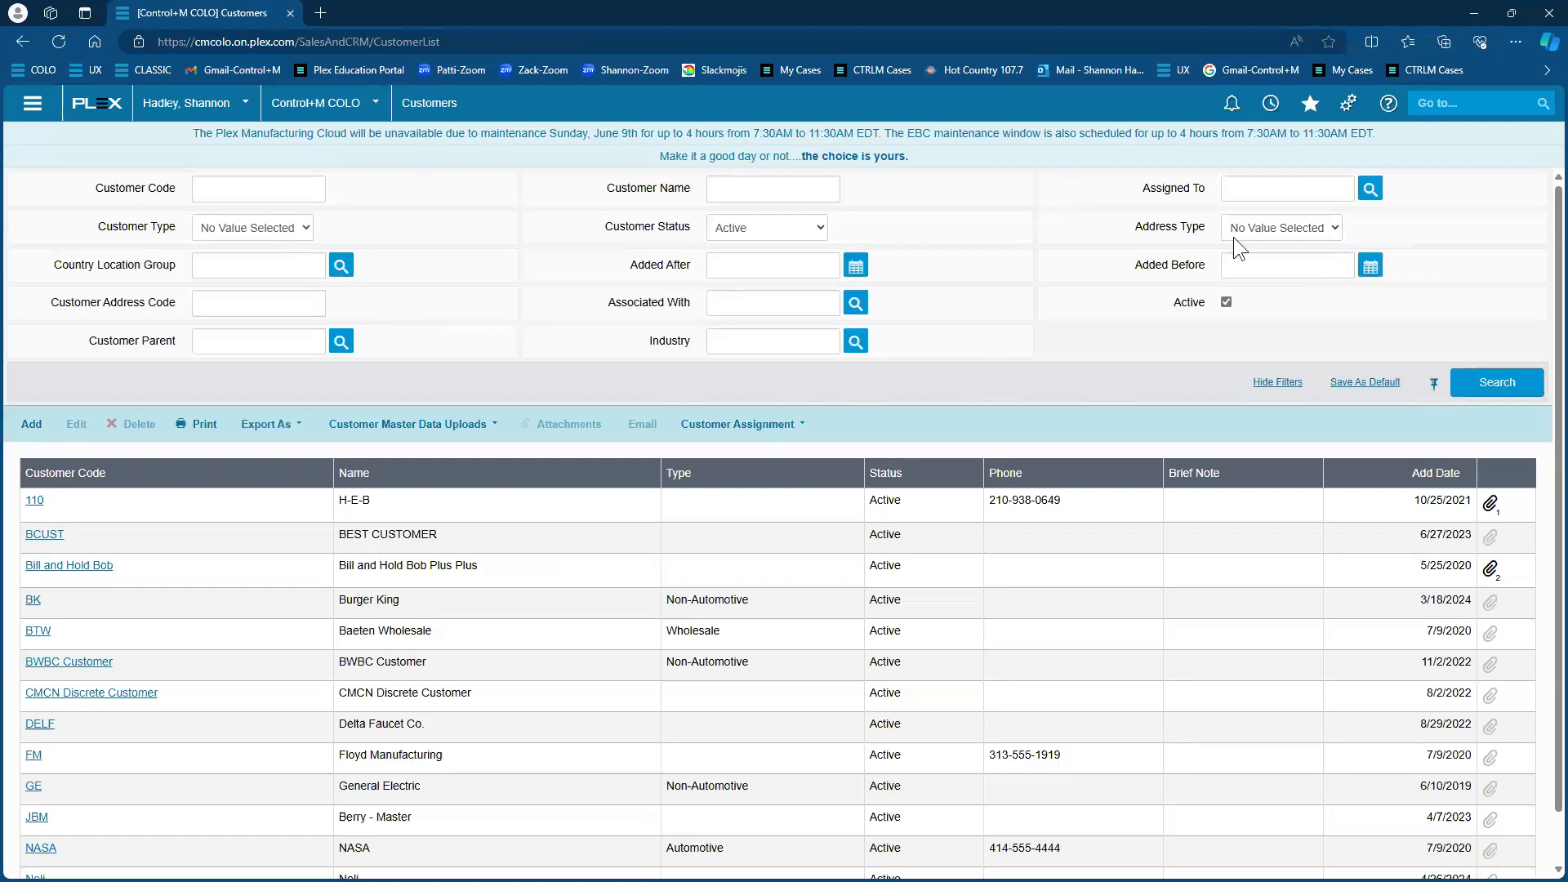
click(1497, 382)
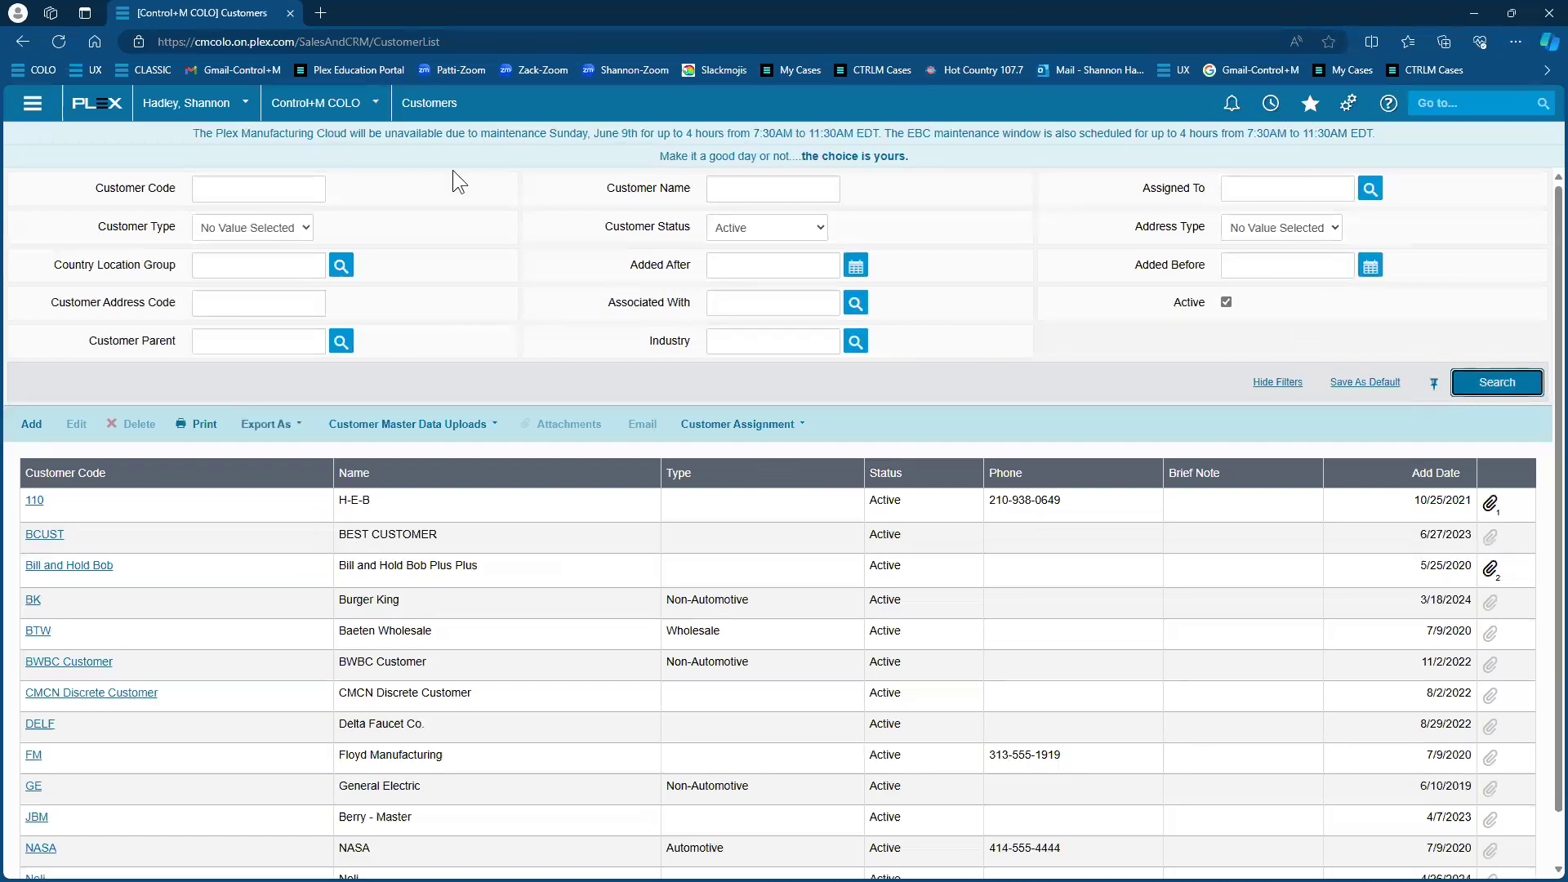
click(1510, 385)
click(1432, 383)
click(1497, 382)
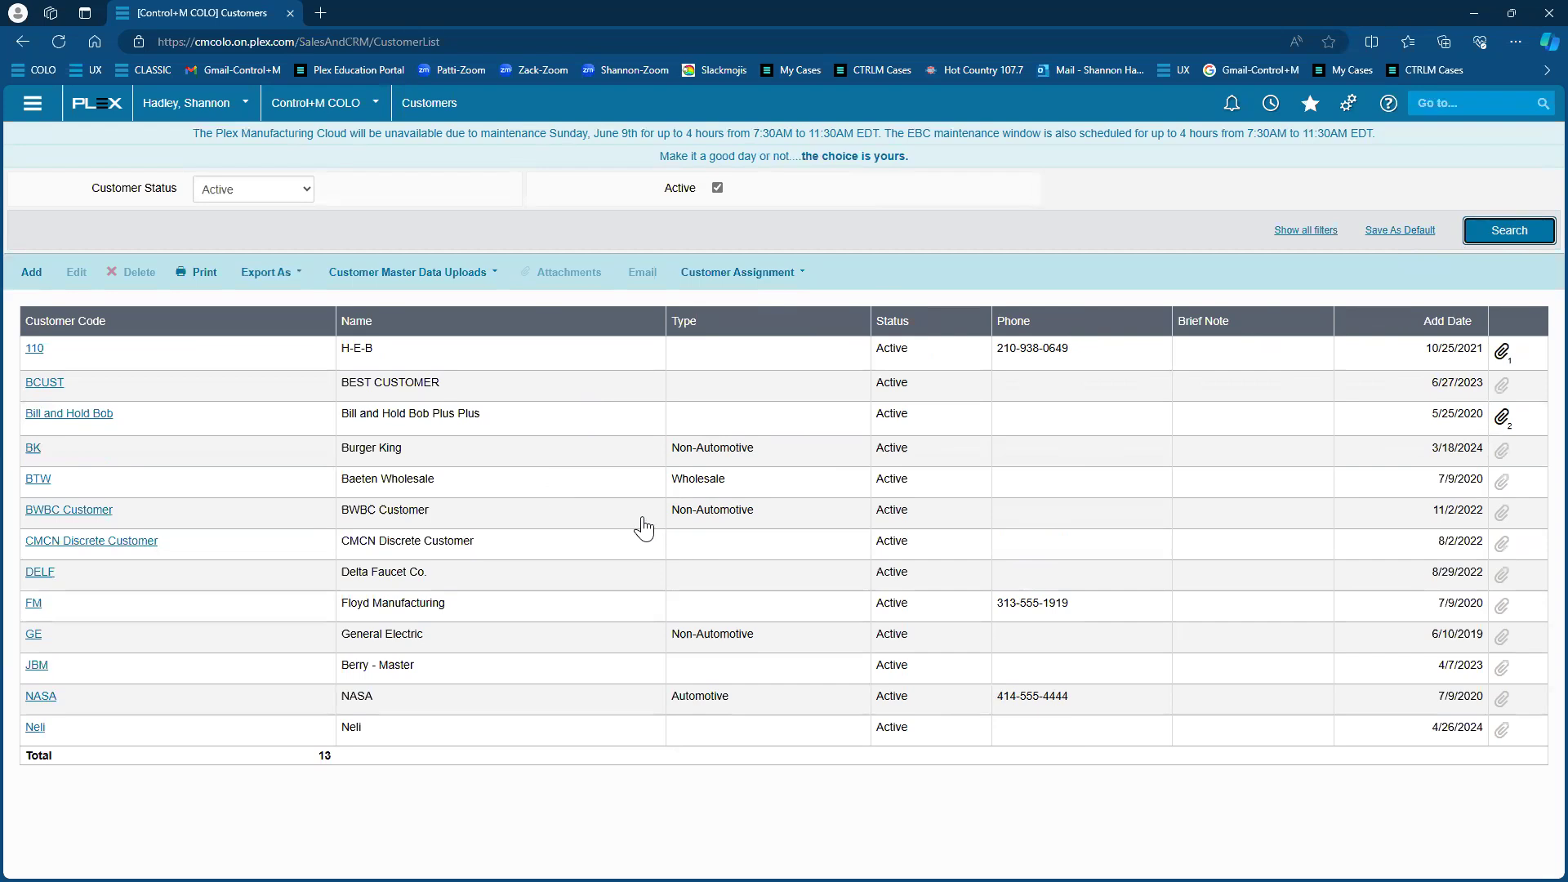
View H-E-B's Customer Details, reorder its navigation panel and restore it, then return to Customers
click(34, 277)
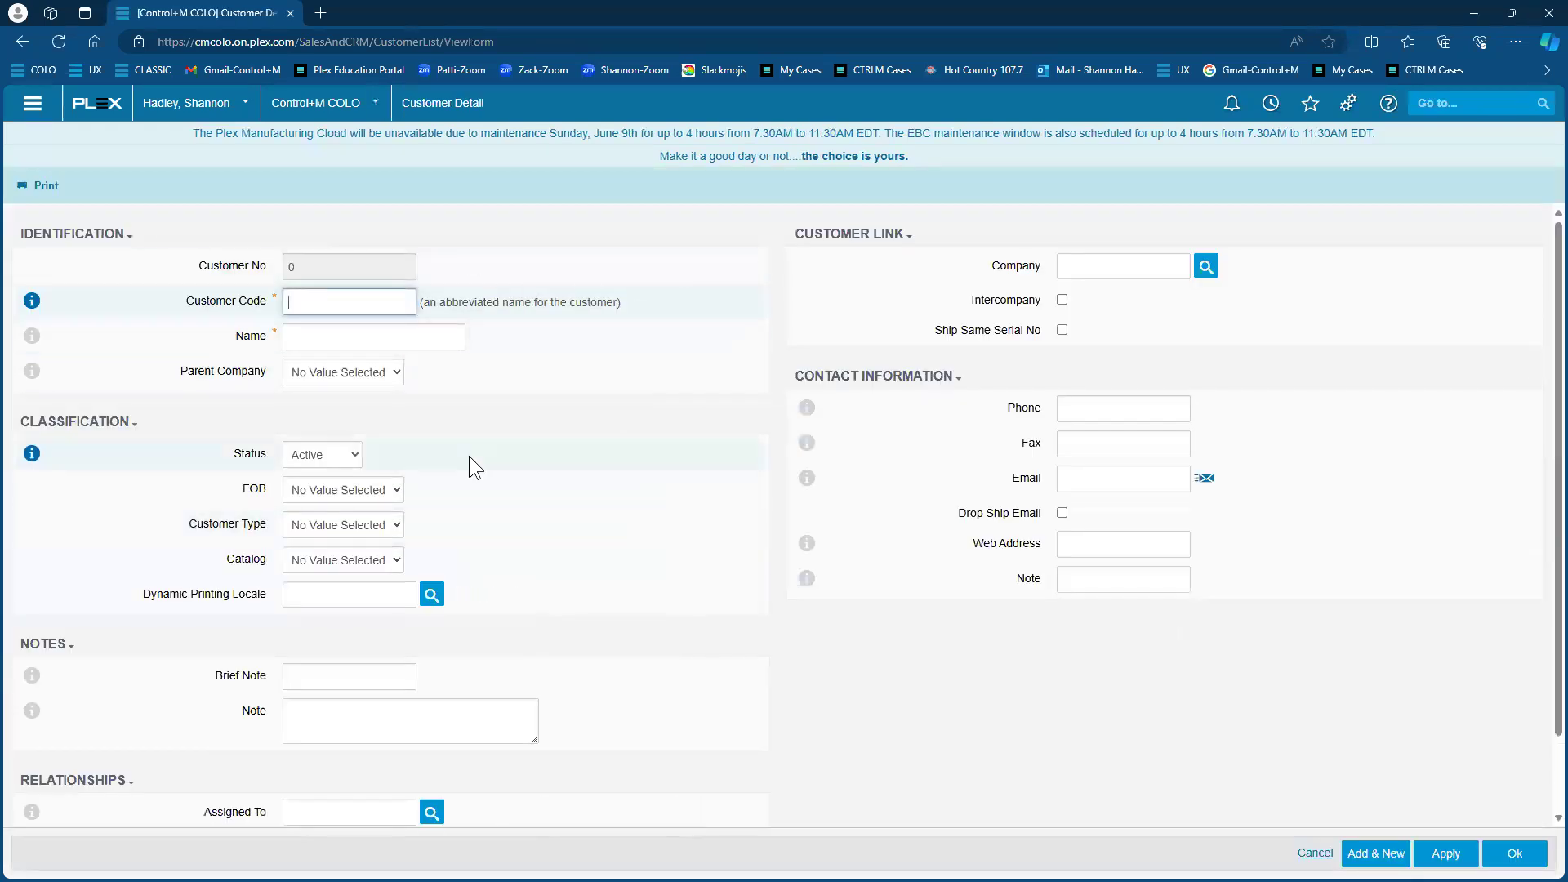
click(23, 41)
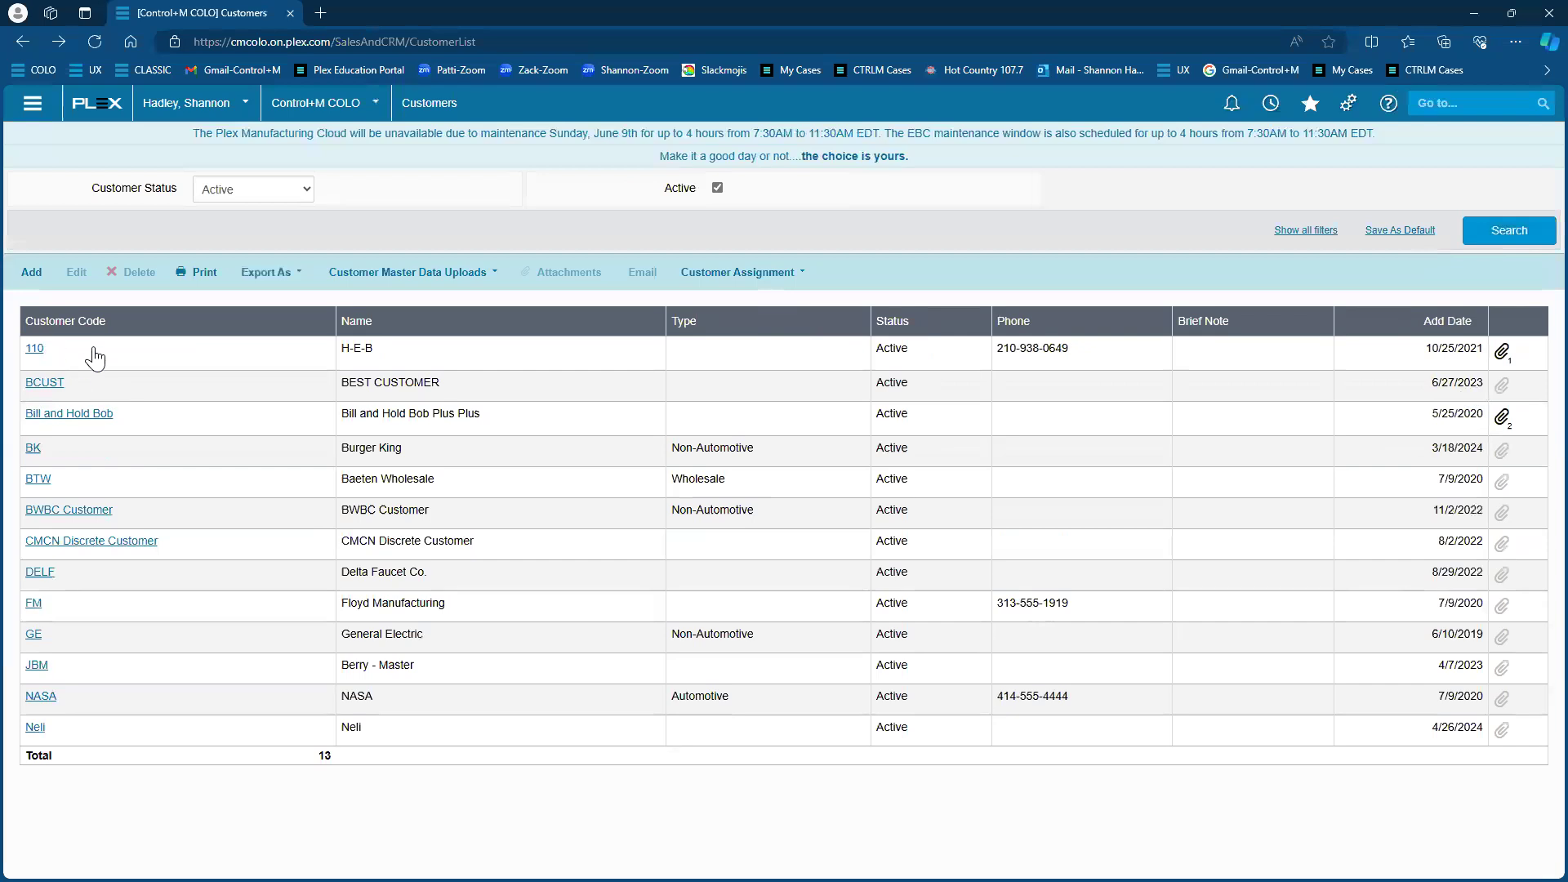
click(34, 349)
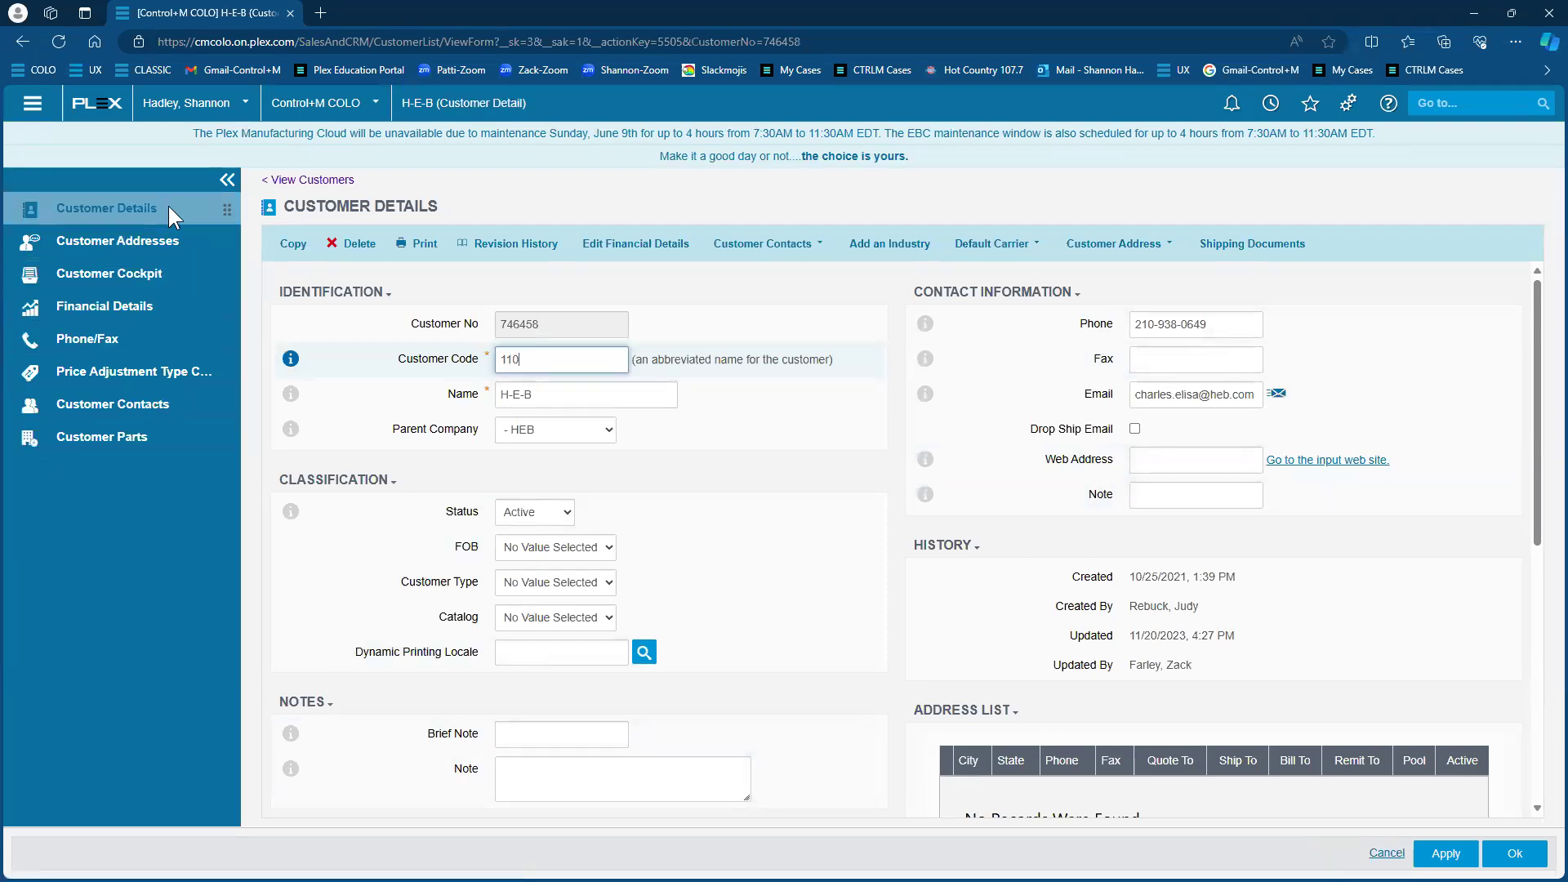
drag(221, 207, 221, 245)
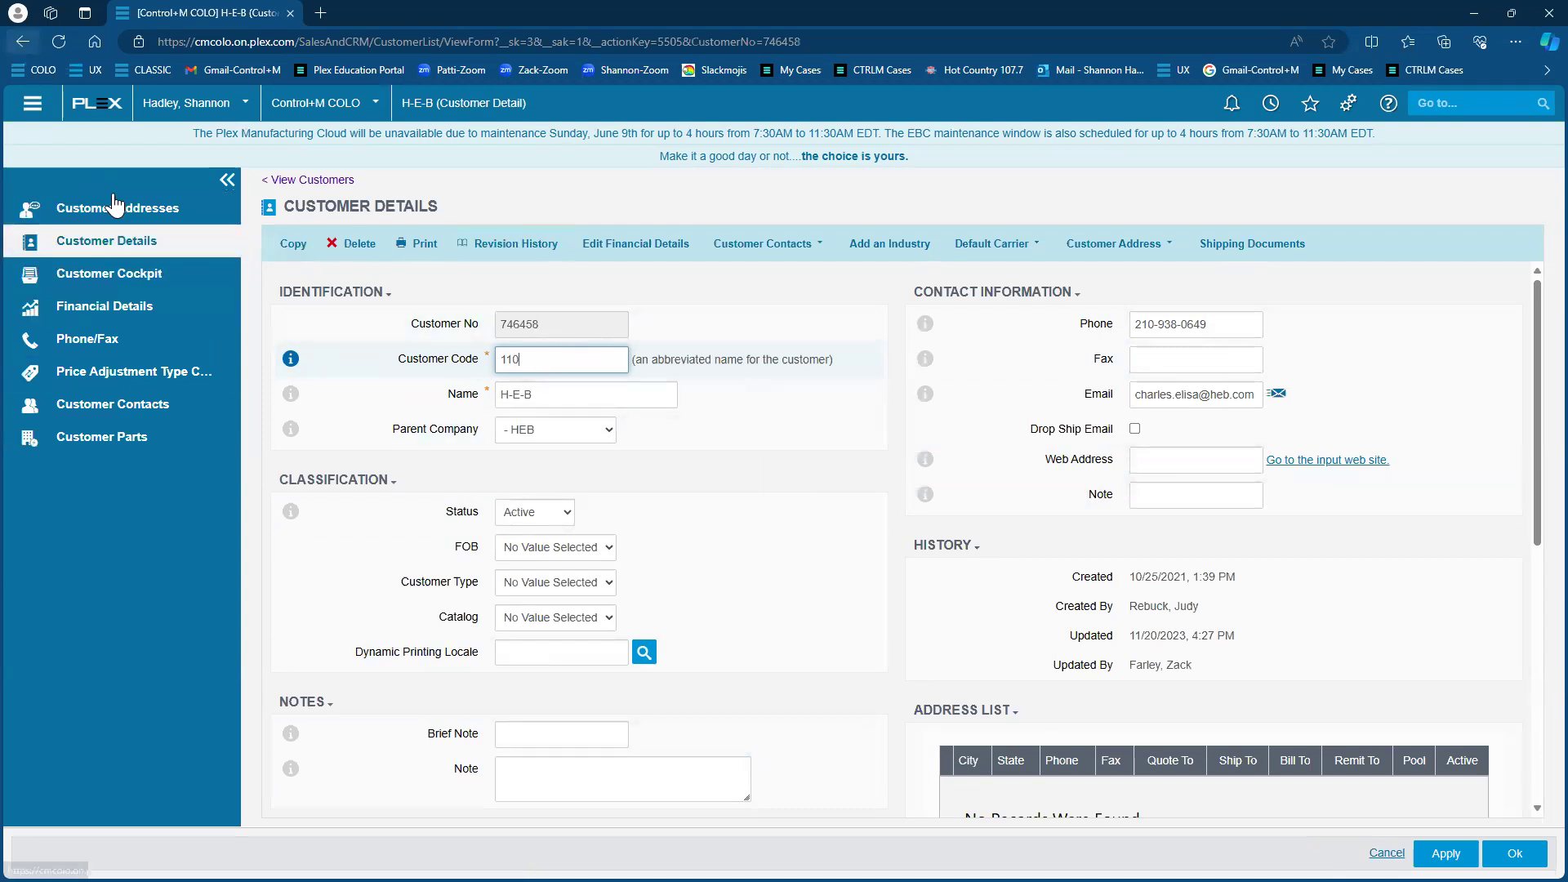
drag(114, 204, 199, 212)
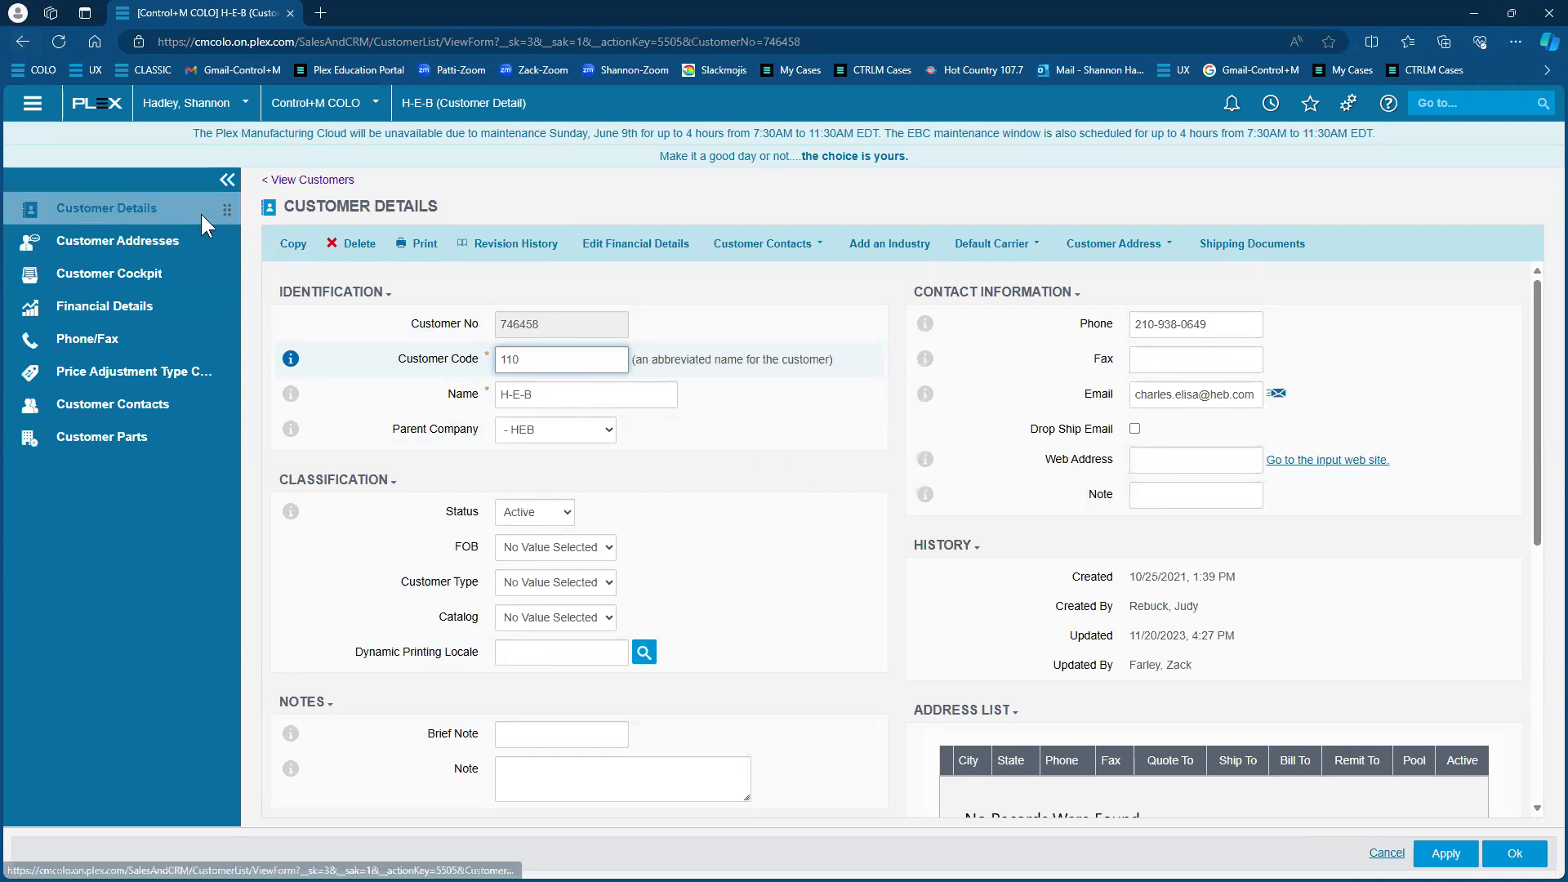
click(25, 39)
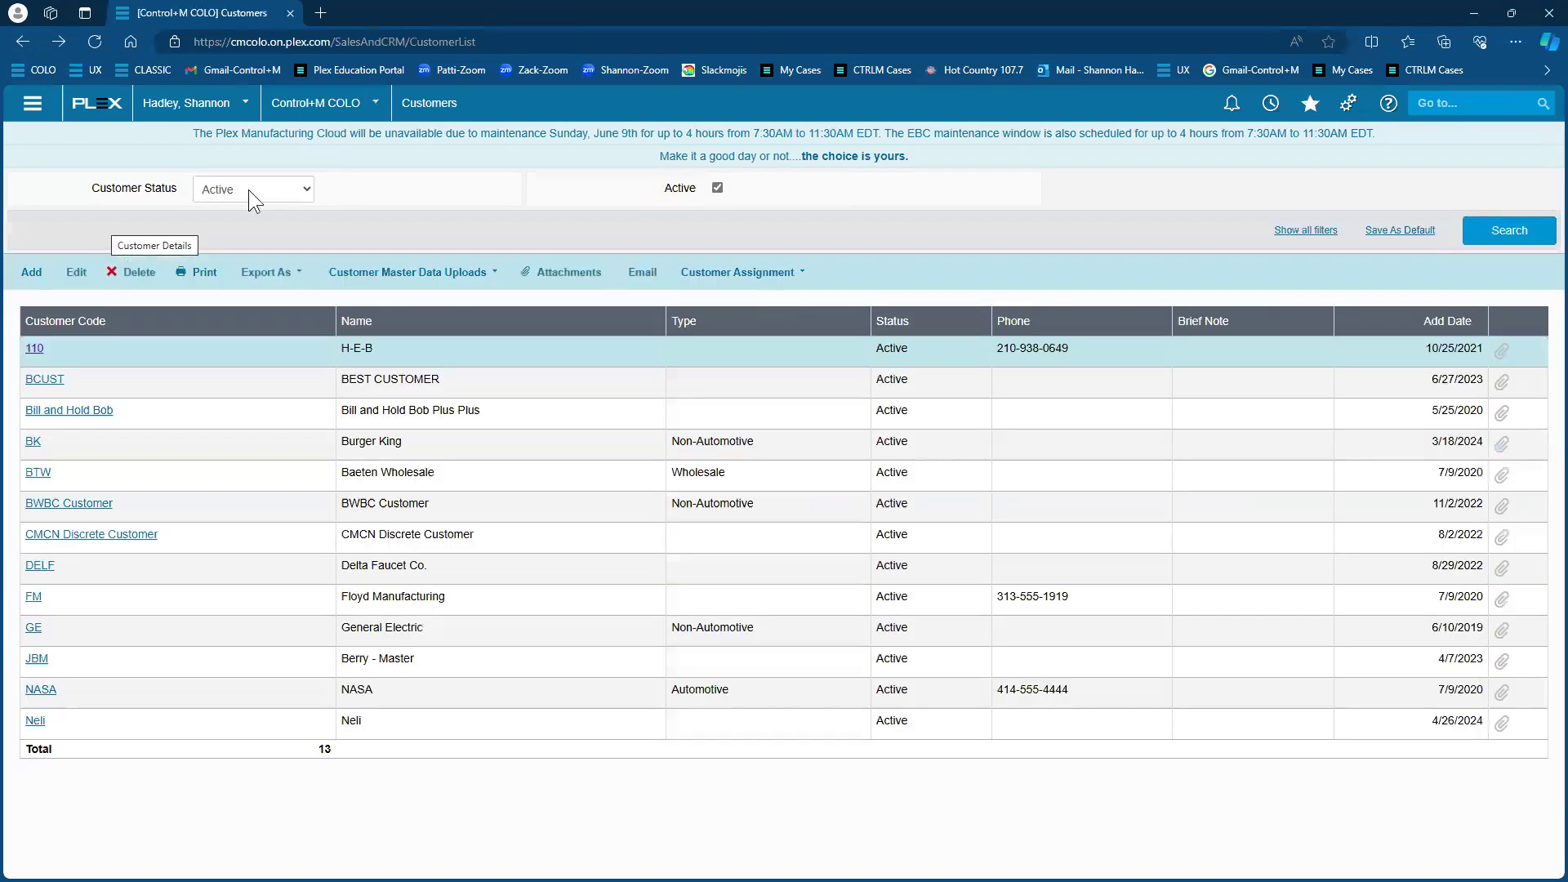
Filter Customer Code by '%lf' to find only Delta Faucet Co
click(1306, 230)
click(275, 188)
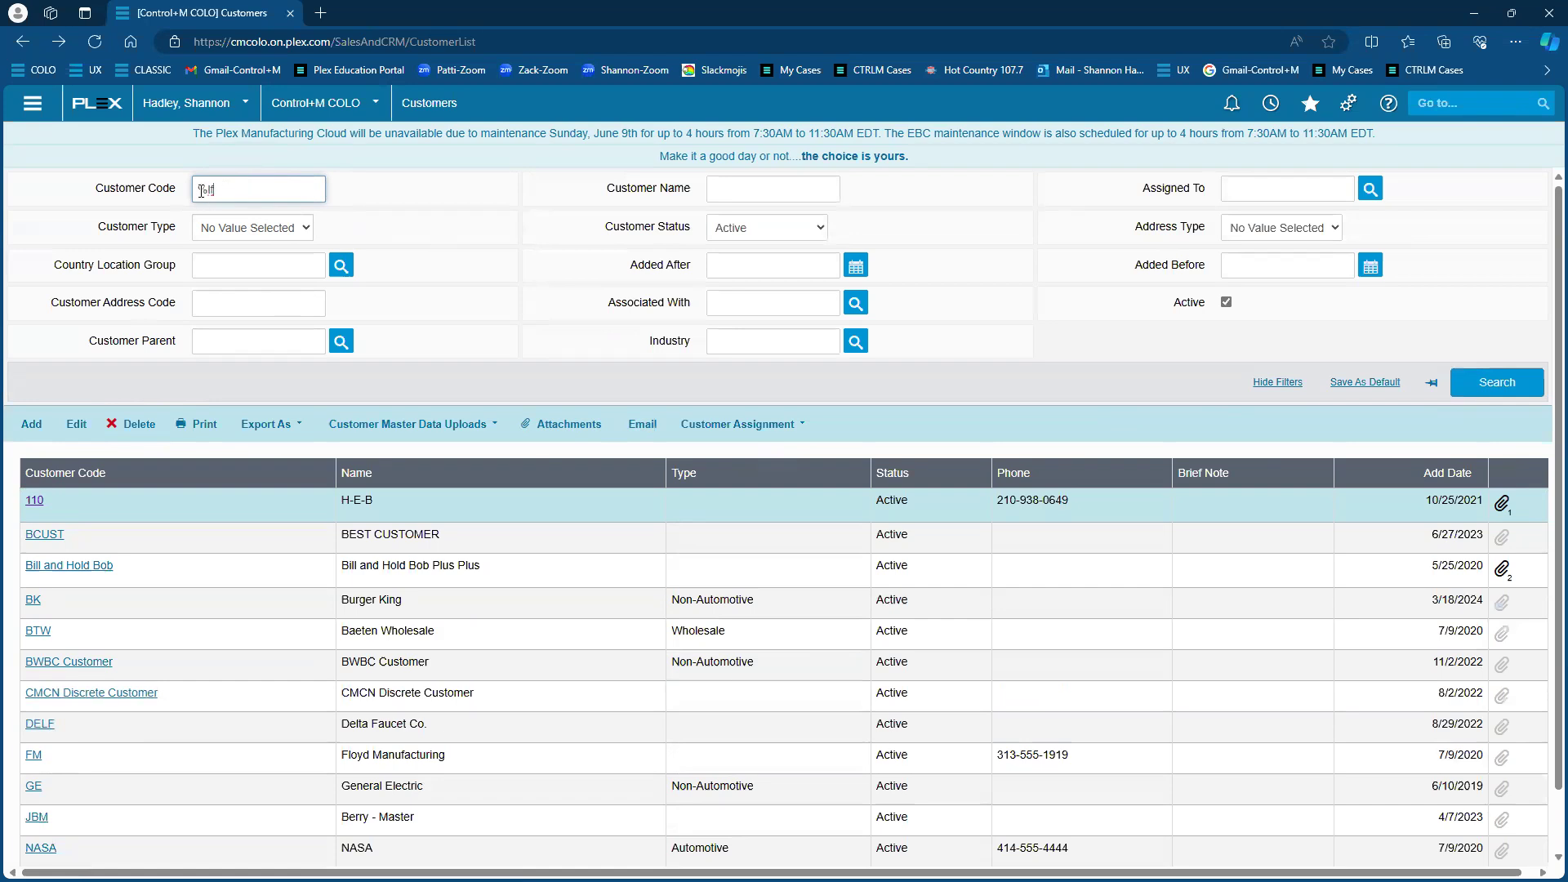
click(1497, 383)
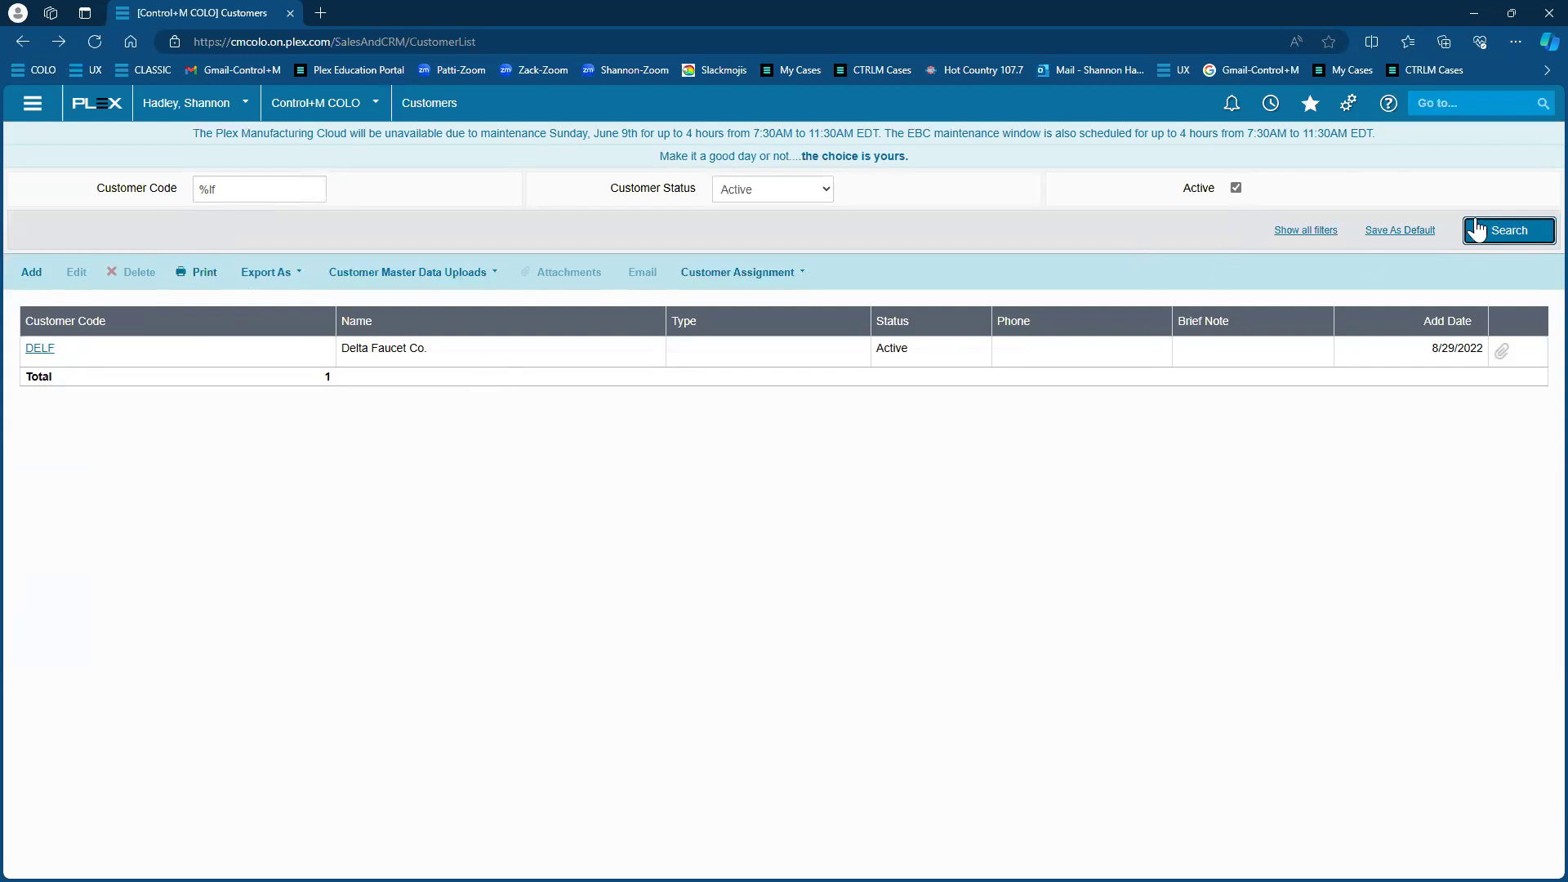
Clear the Customer Code filter and search again to list all 13 customers
triple_click(273, 195)
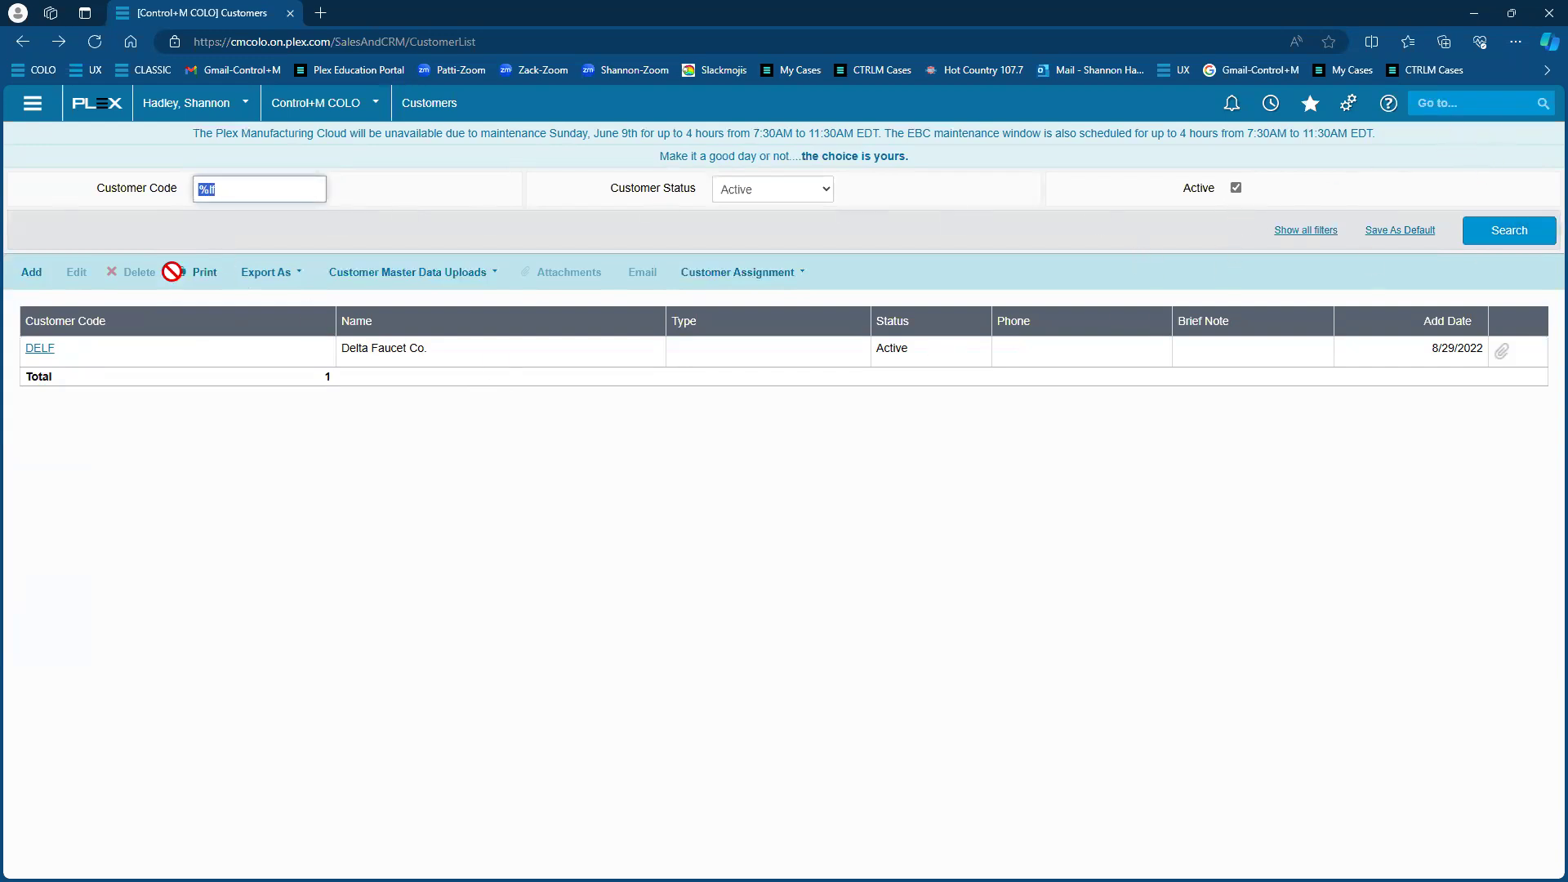
key(BackSpace)
click(1550, 234)
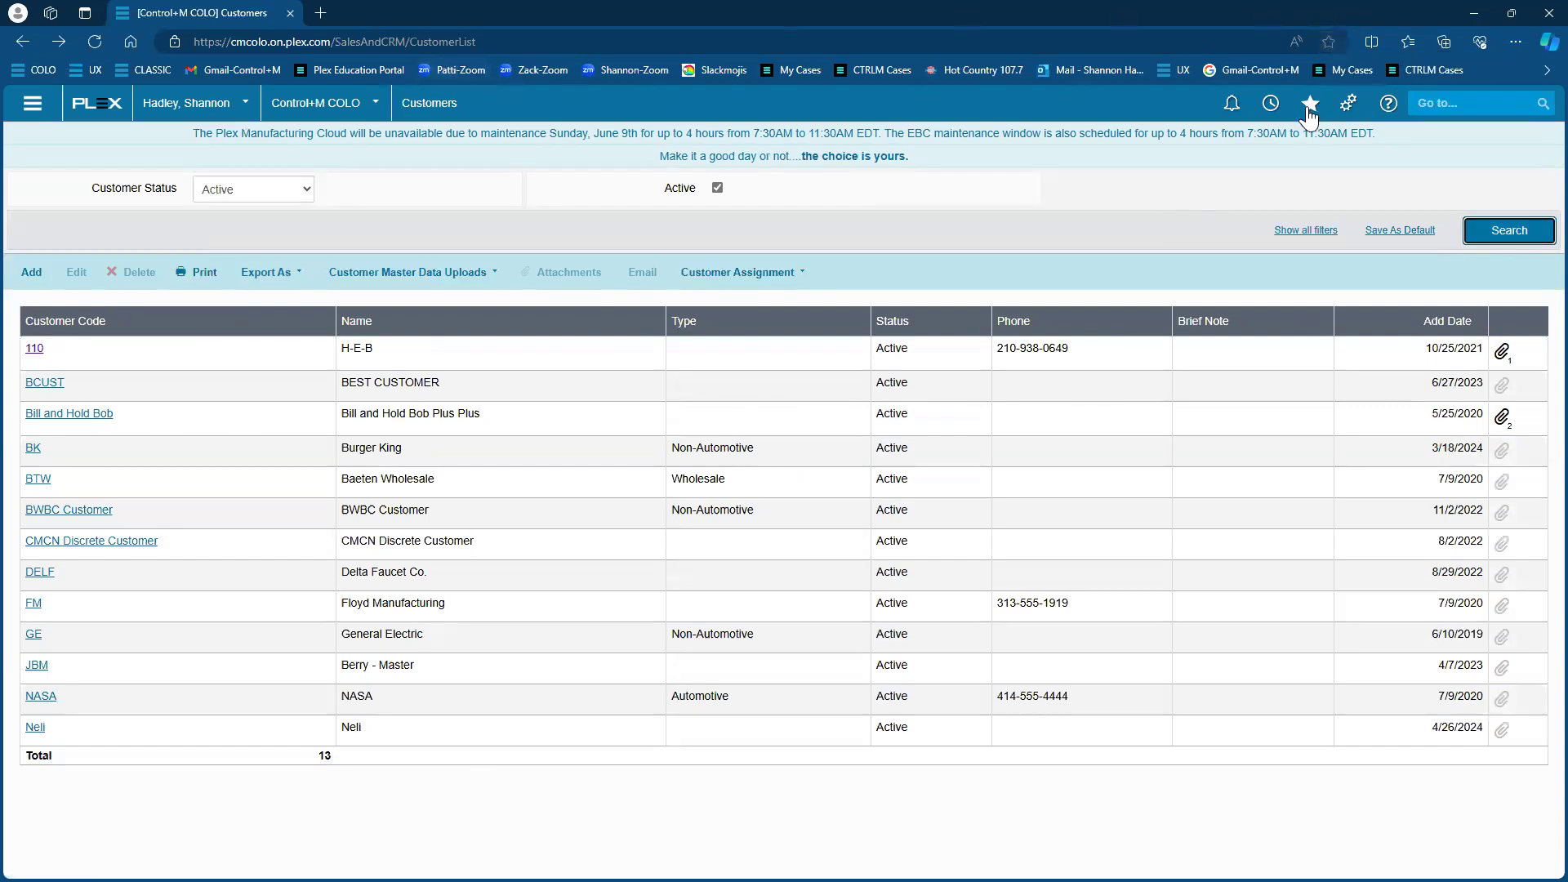
Open the Parts screen through a Go to search for 'parts'
click(1462, 99)
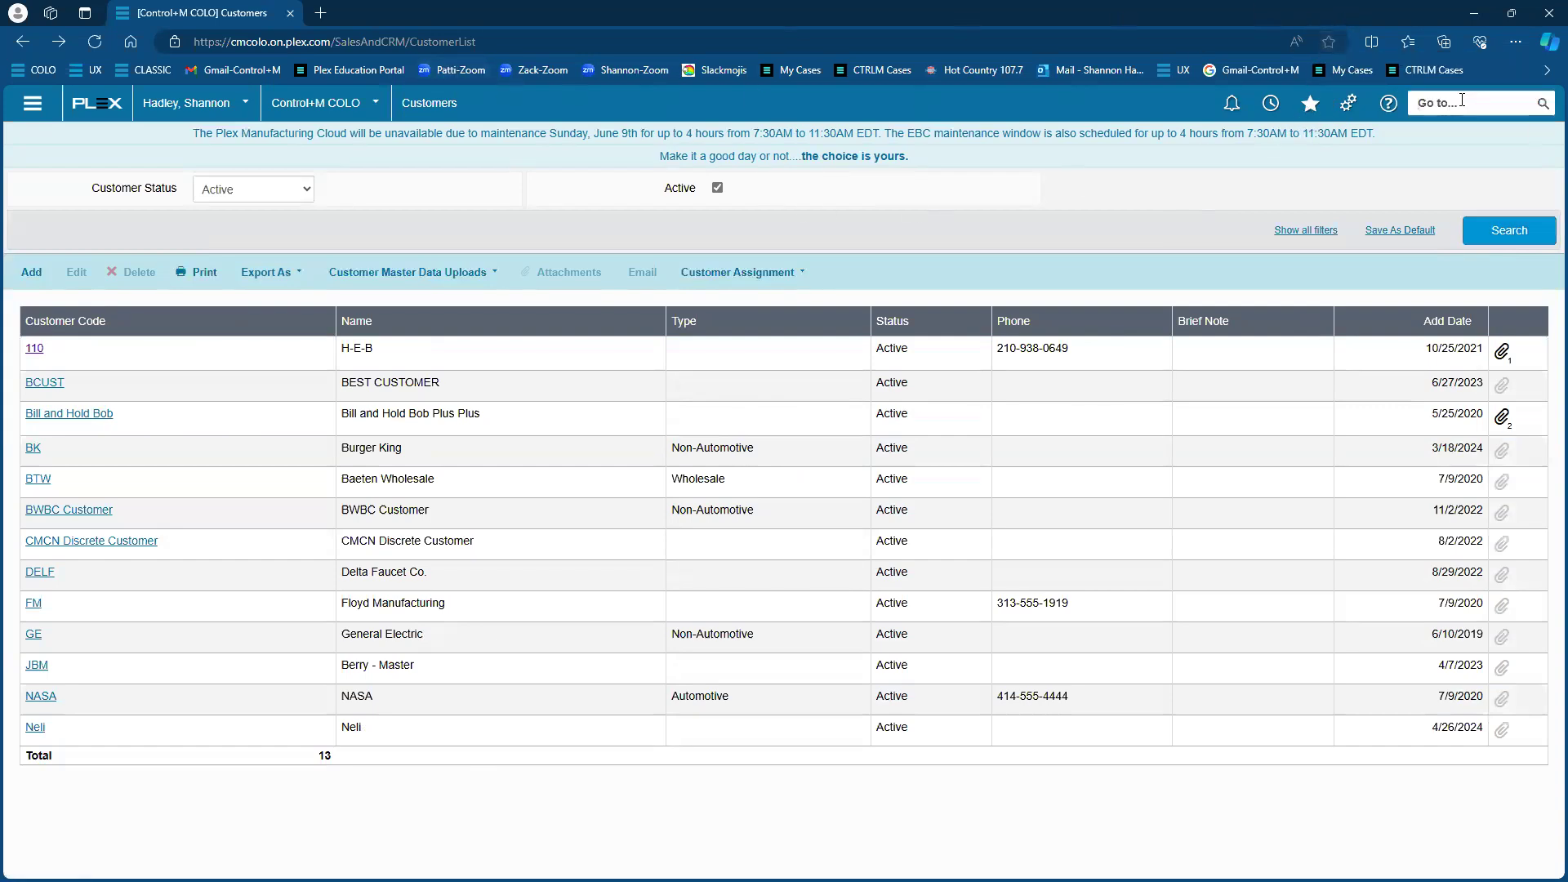
text(rts)
key(Return)
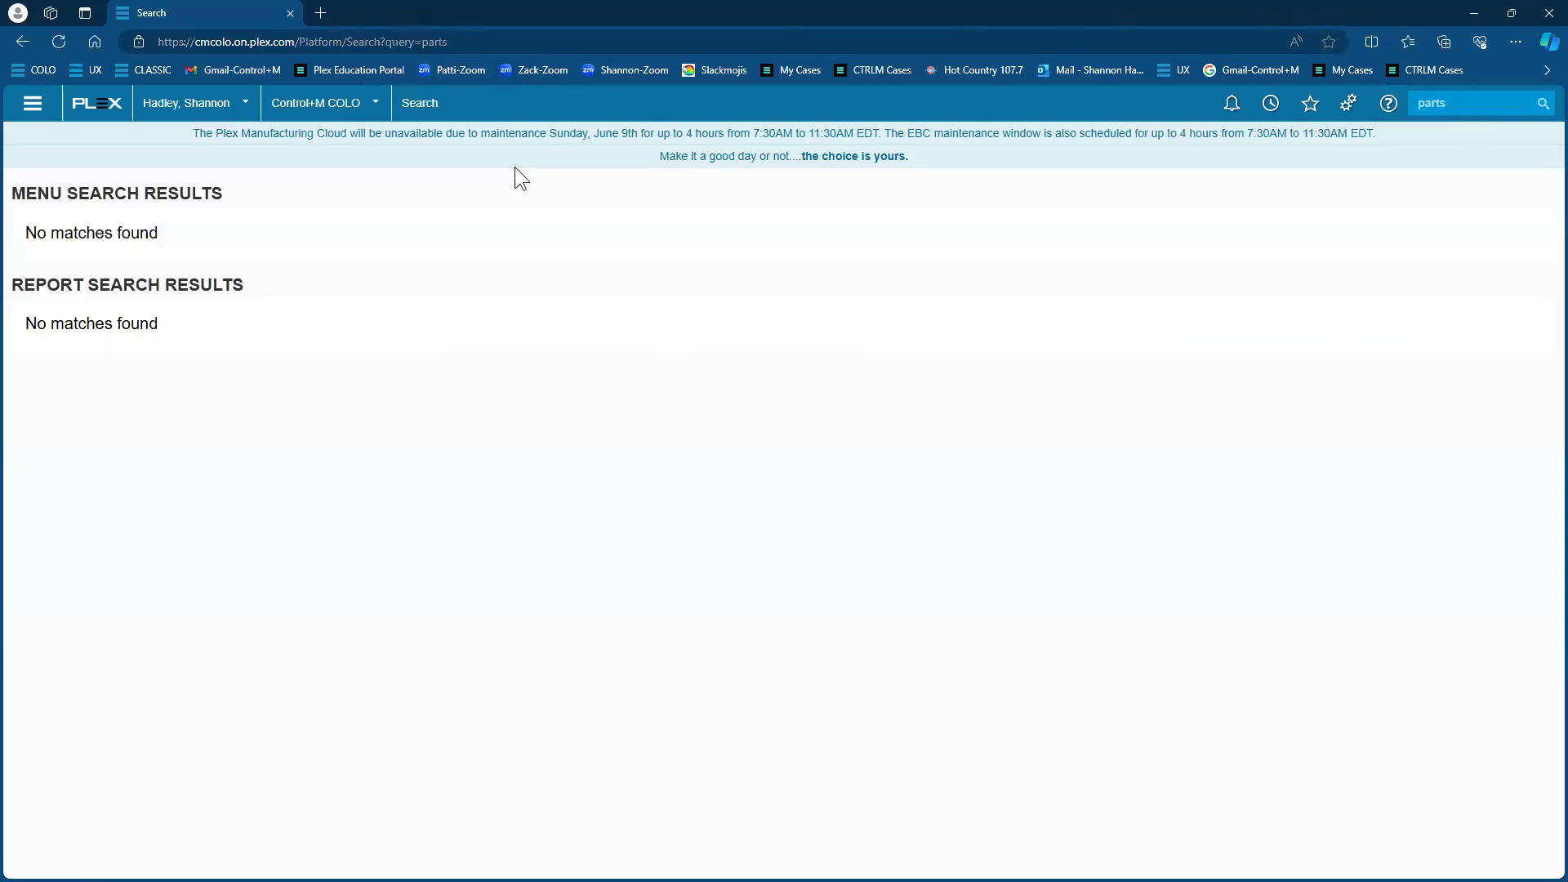
click(516, 254)
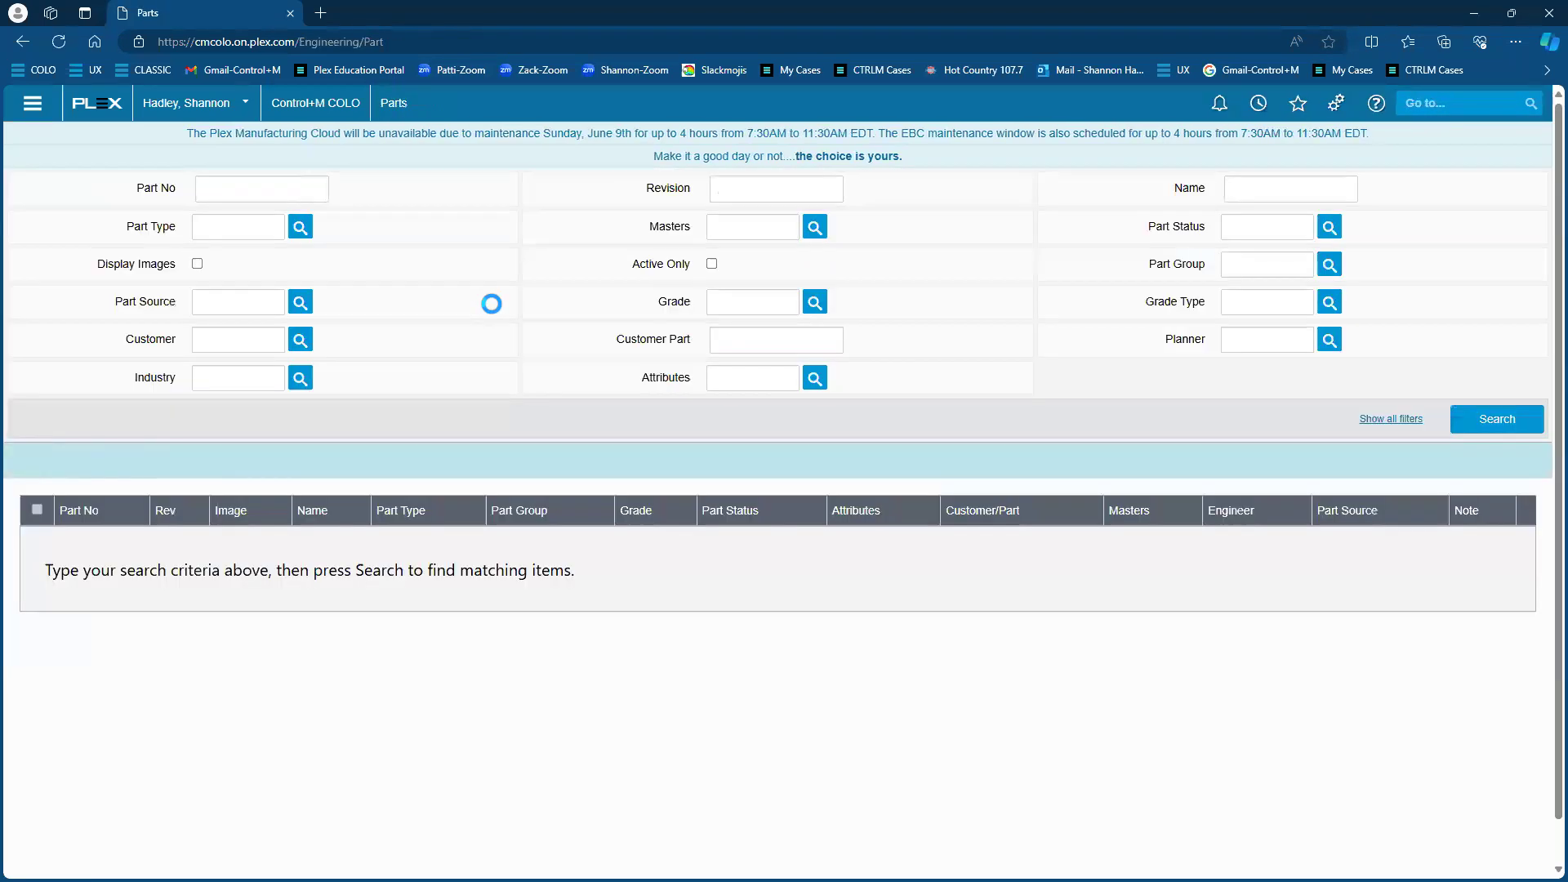
Add Parts to favorites and reopen it from the favorites list
click(1309, 105)
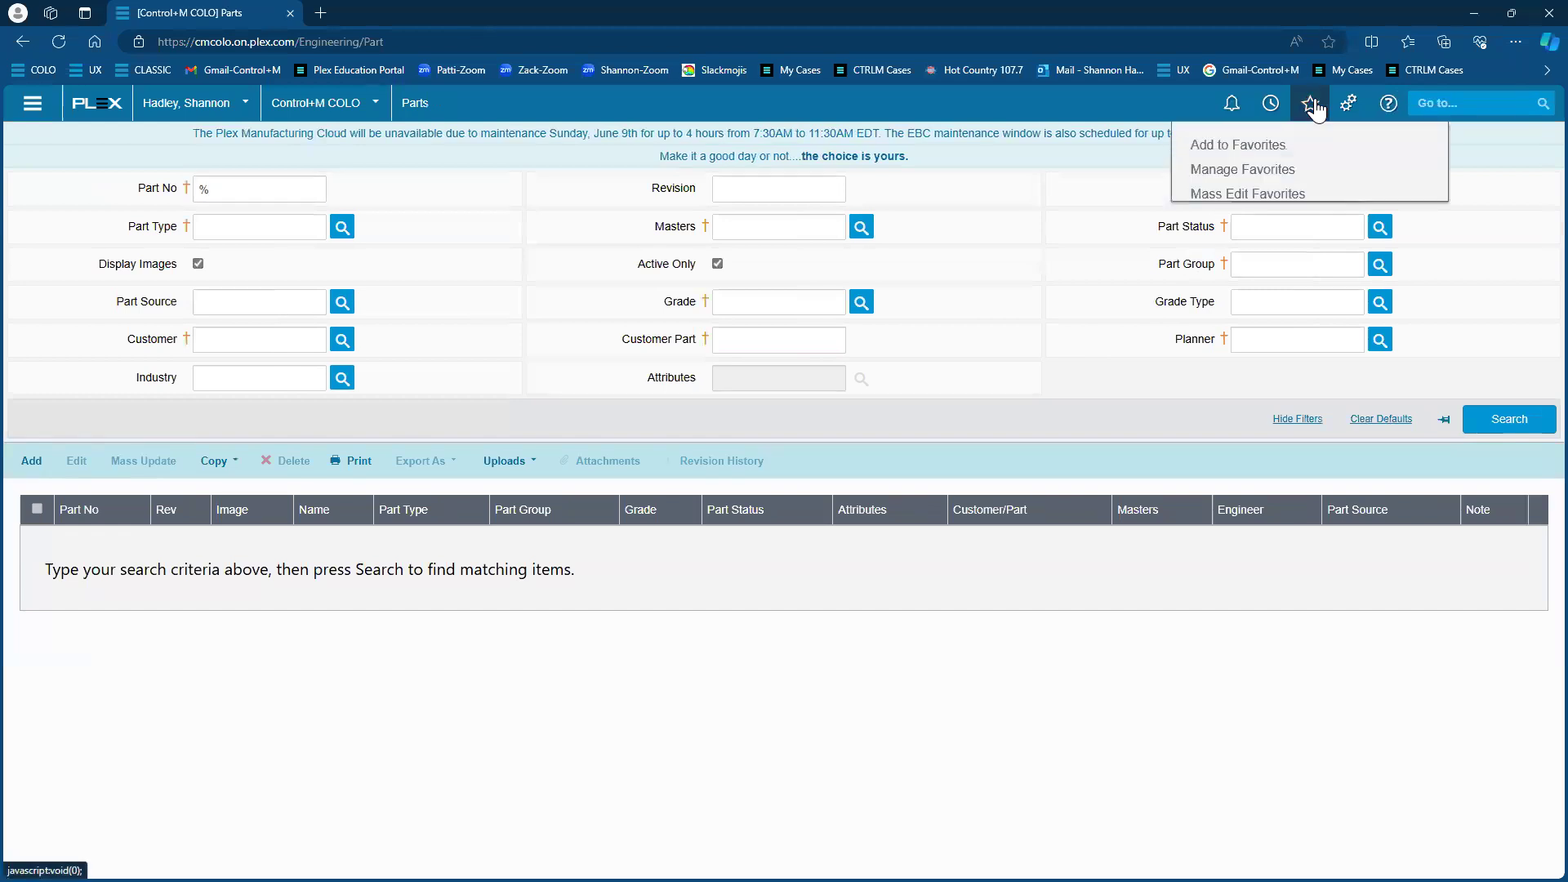
click(1215, 147)
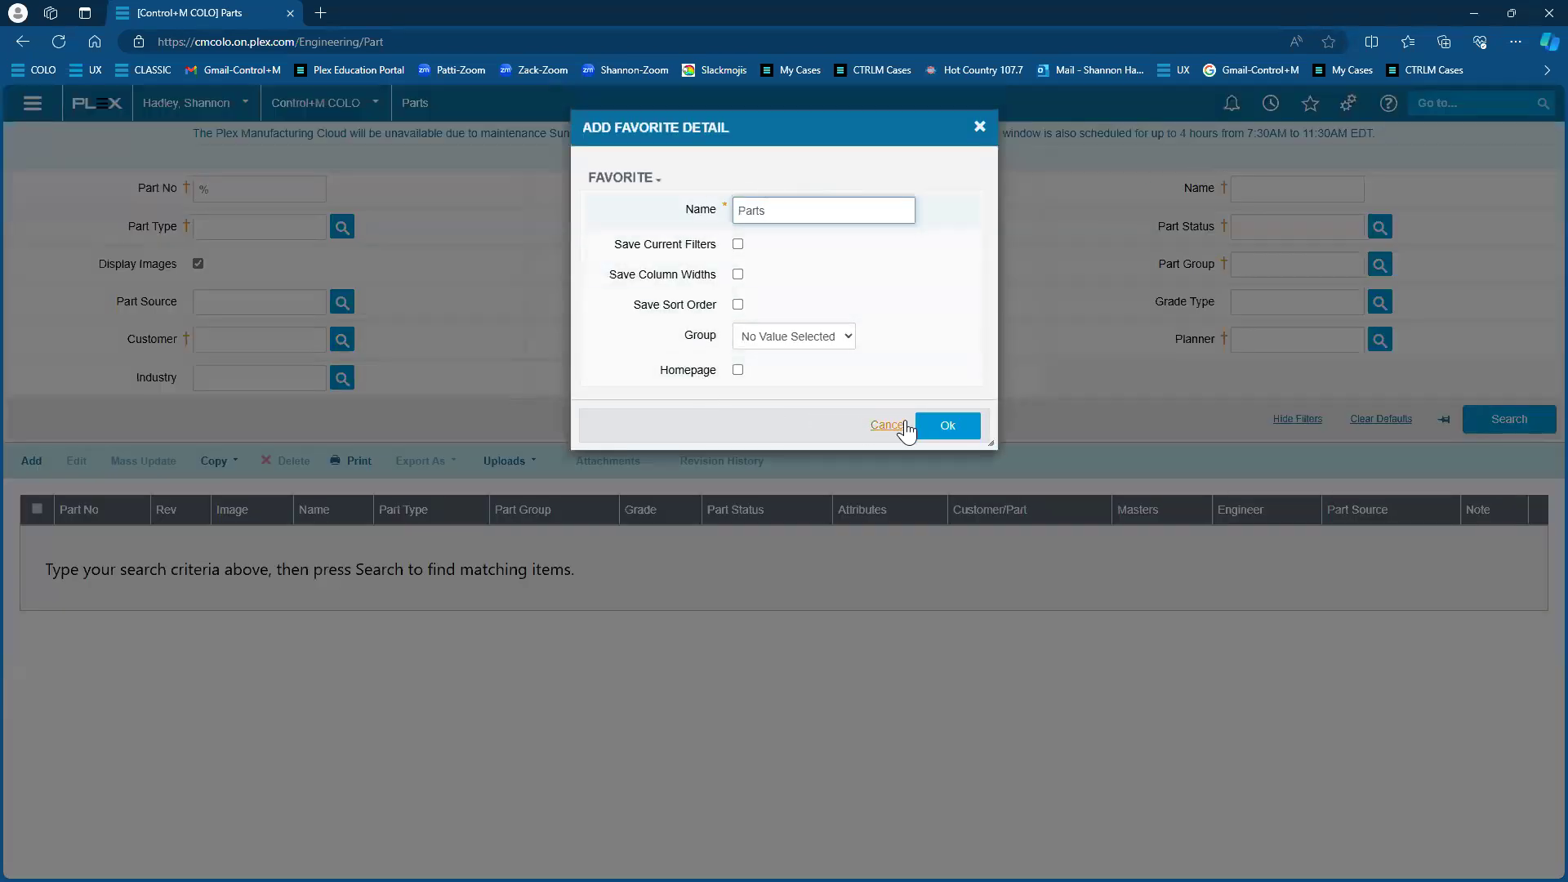
click(939, 425)
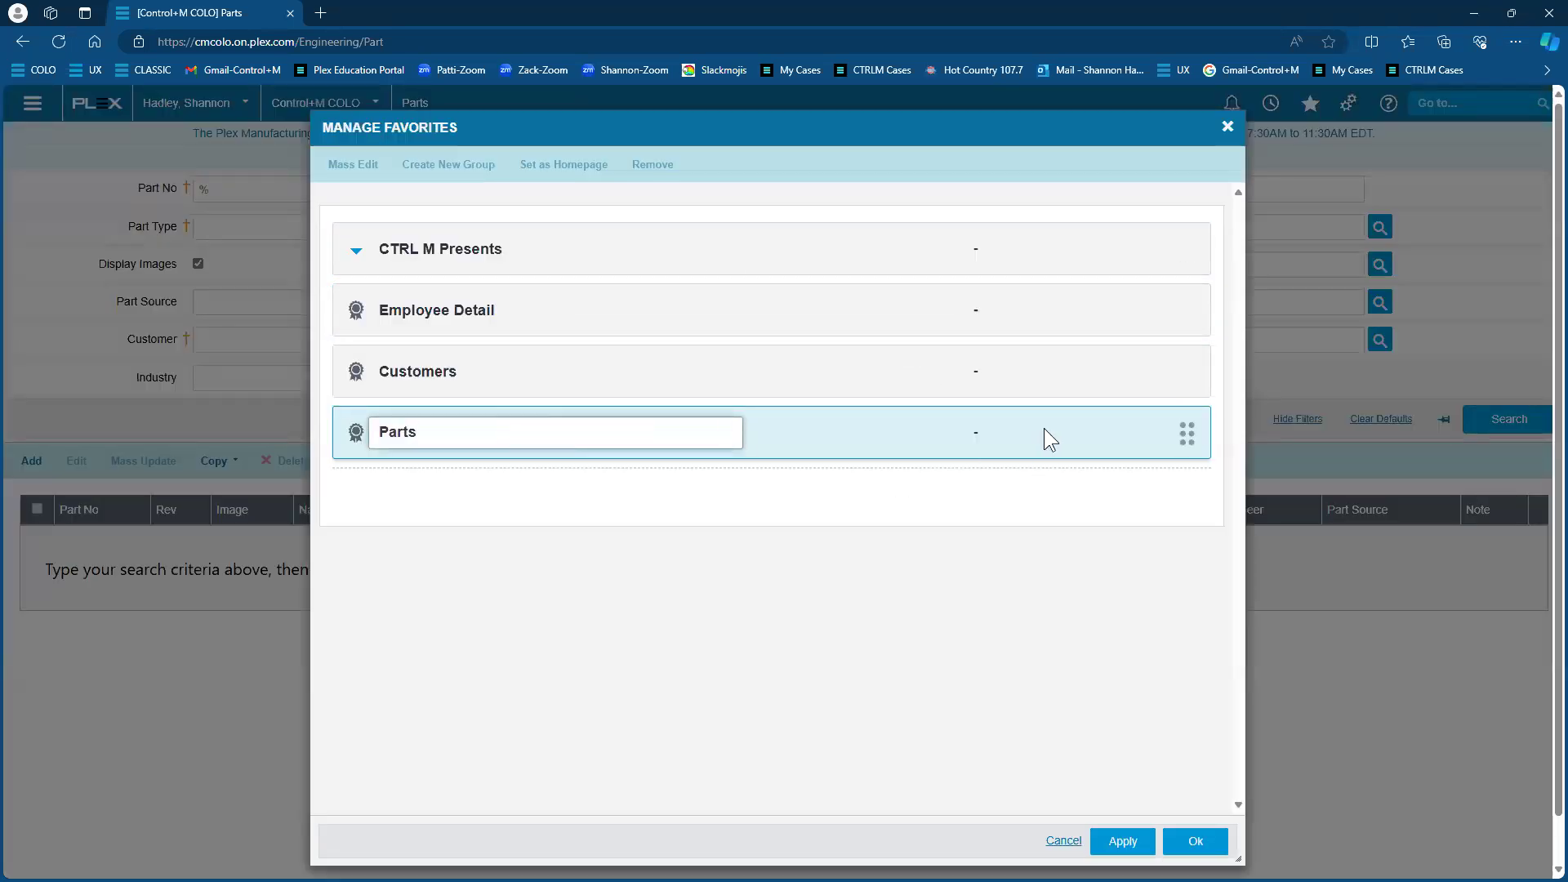
click(1209, 841)
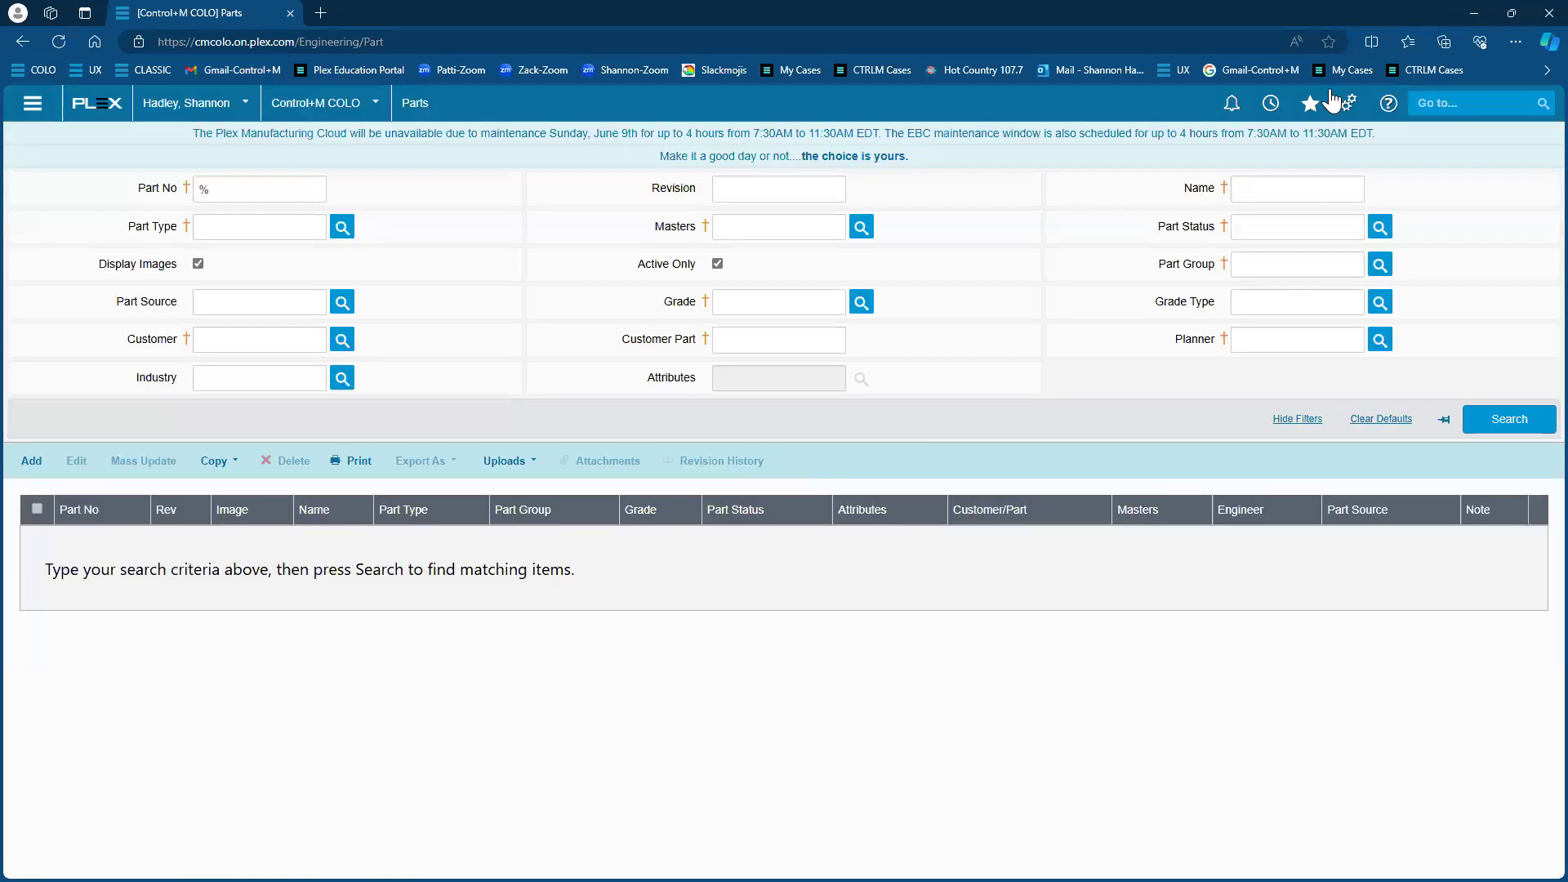
click(1313, 101)
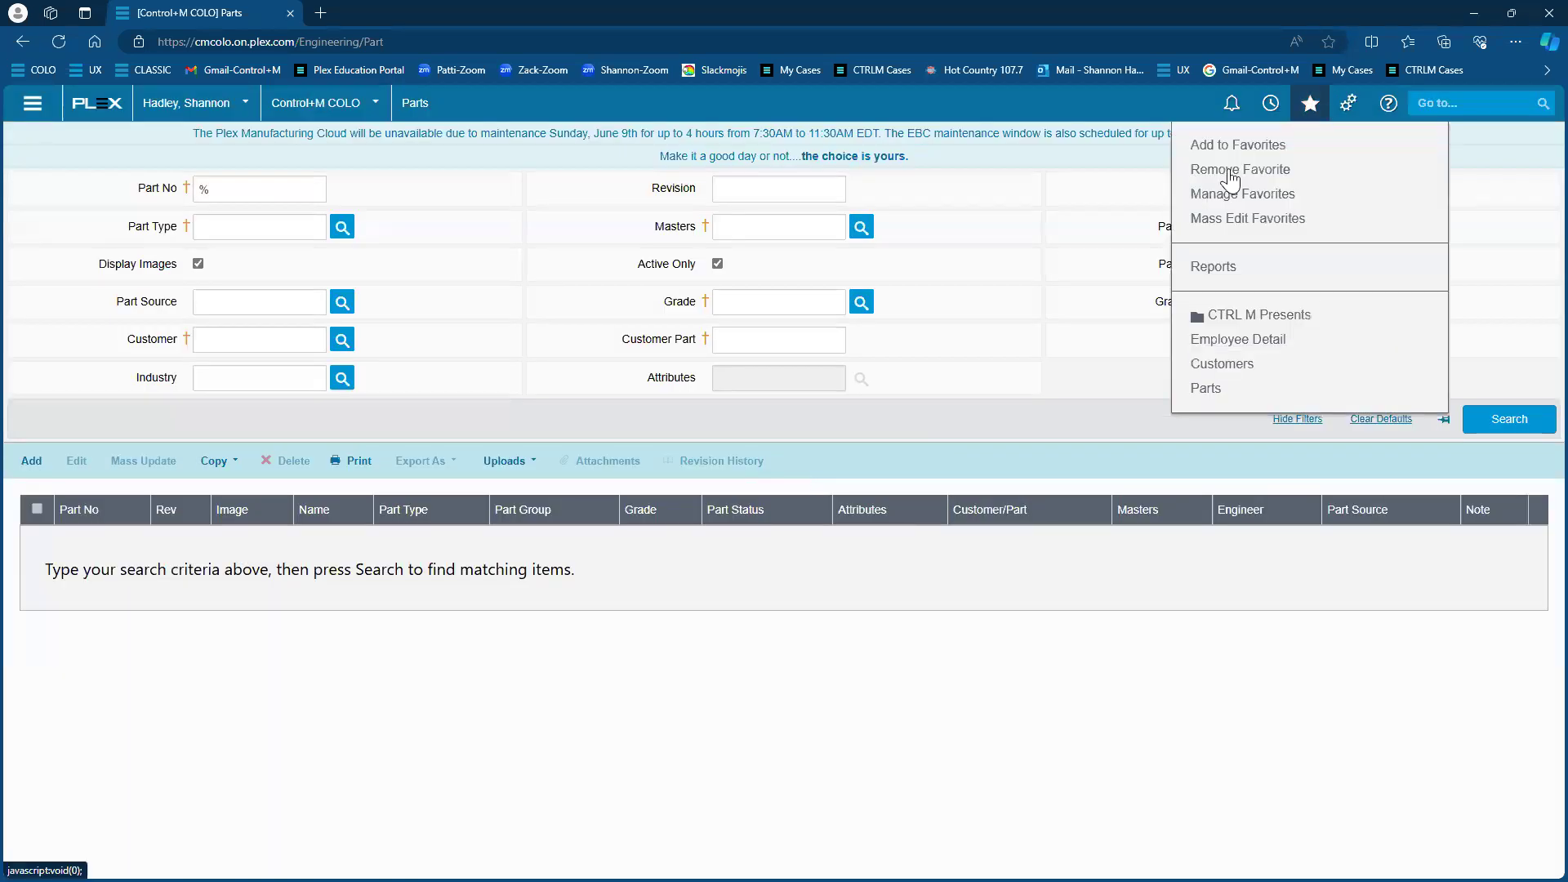
click(1208, 389)
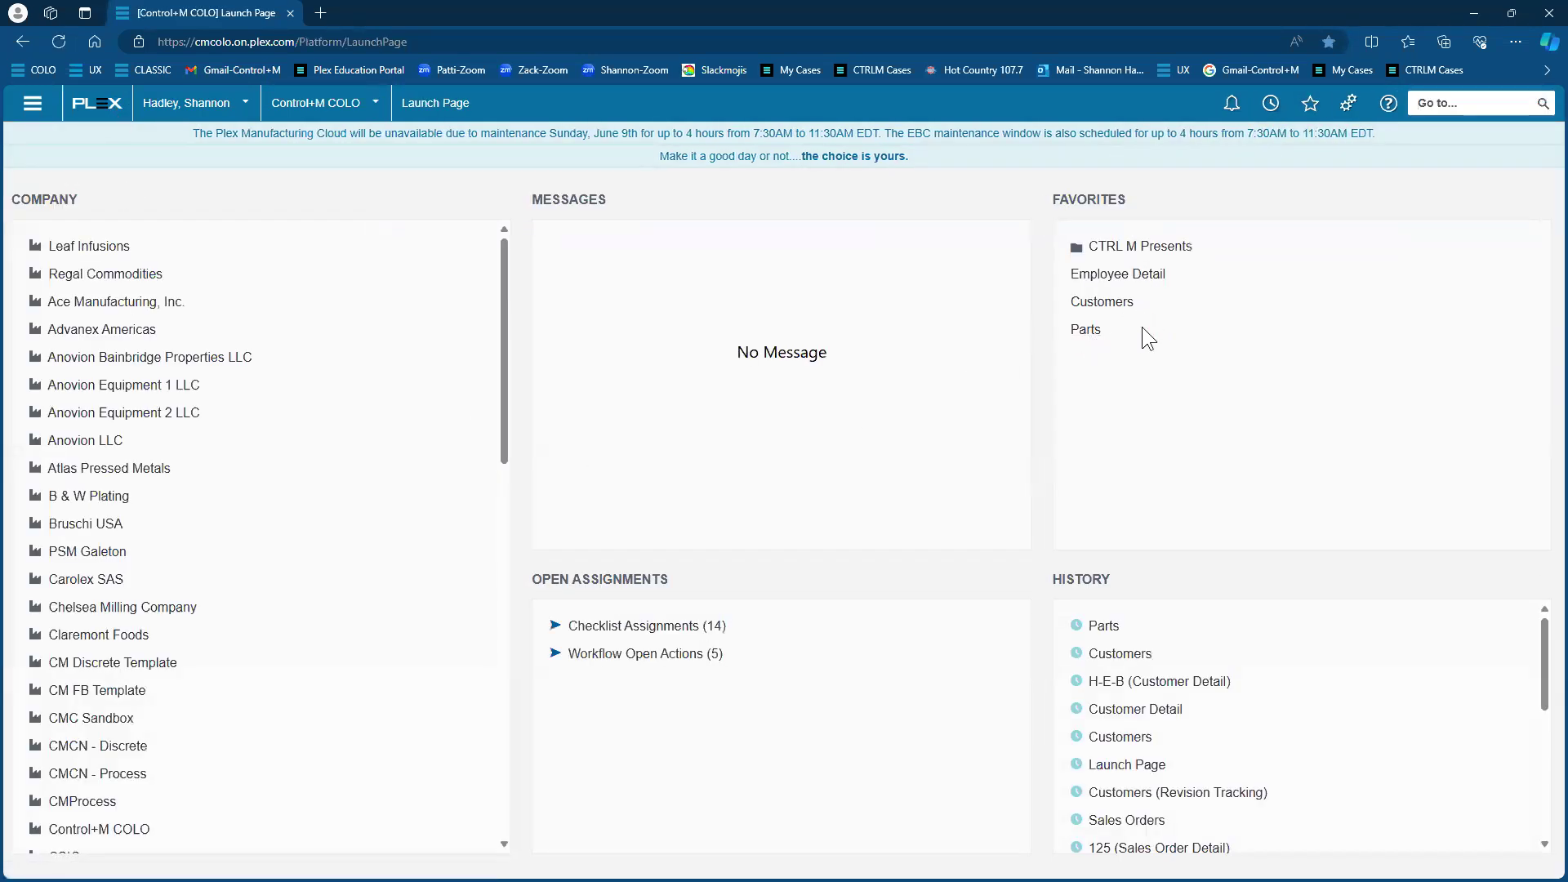
Duplicate the Launch Page tab via the browser tab menu and the gear menu's Duplicate Tab
right_click(247, 21)
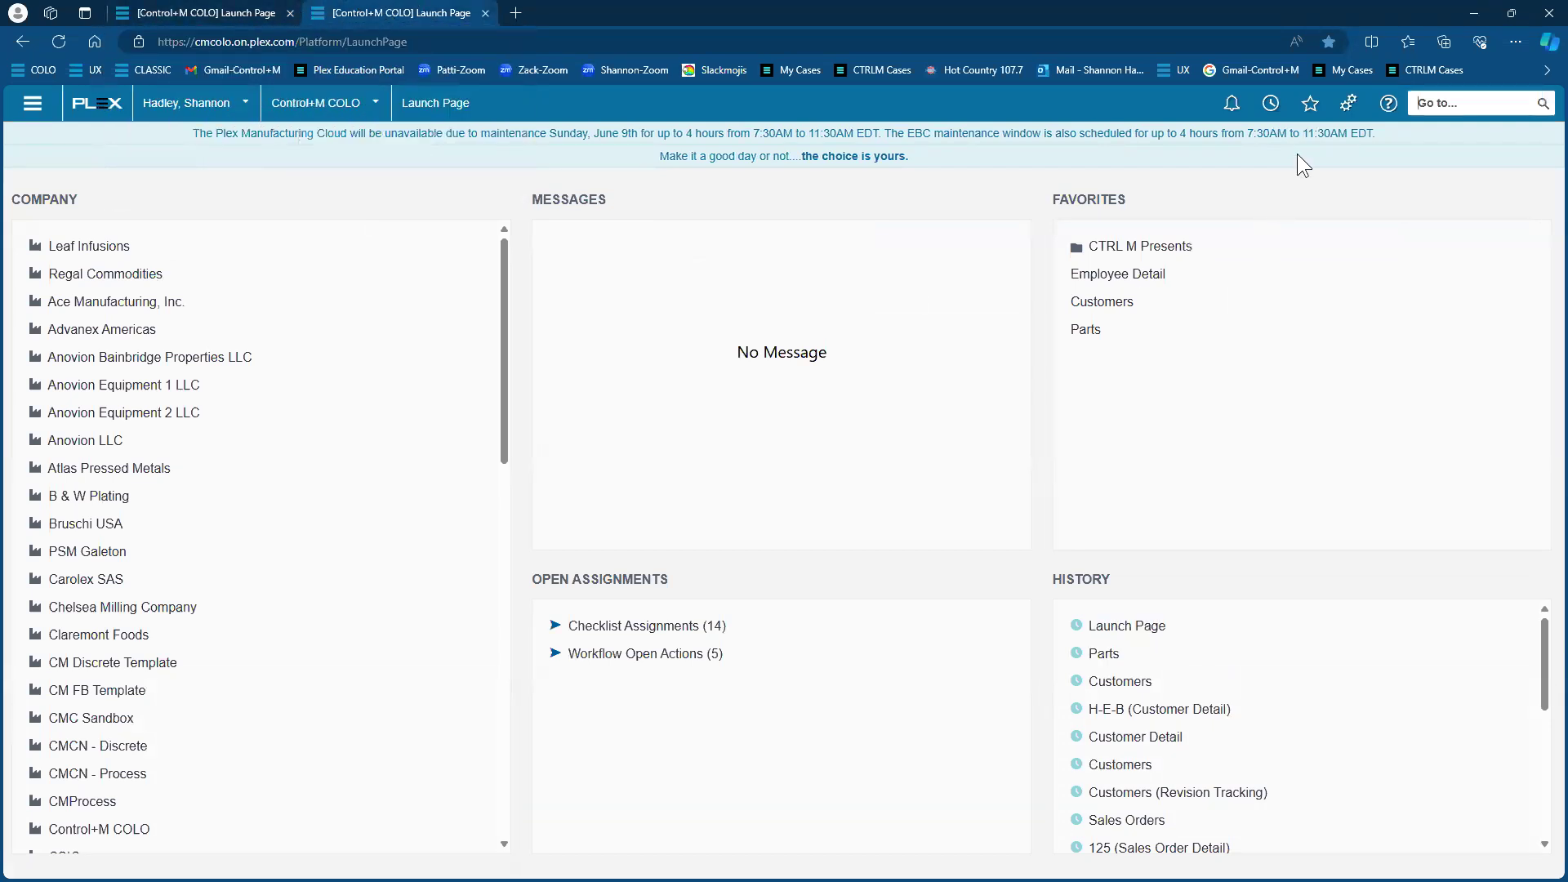
click(1349, 103)
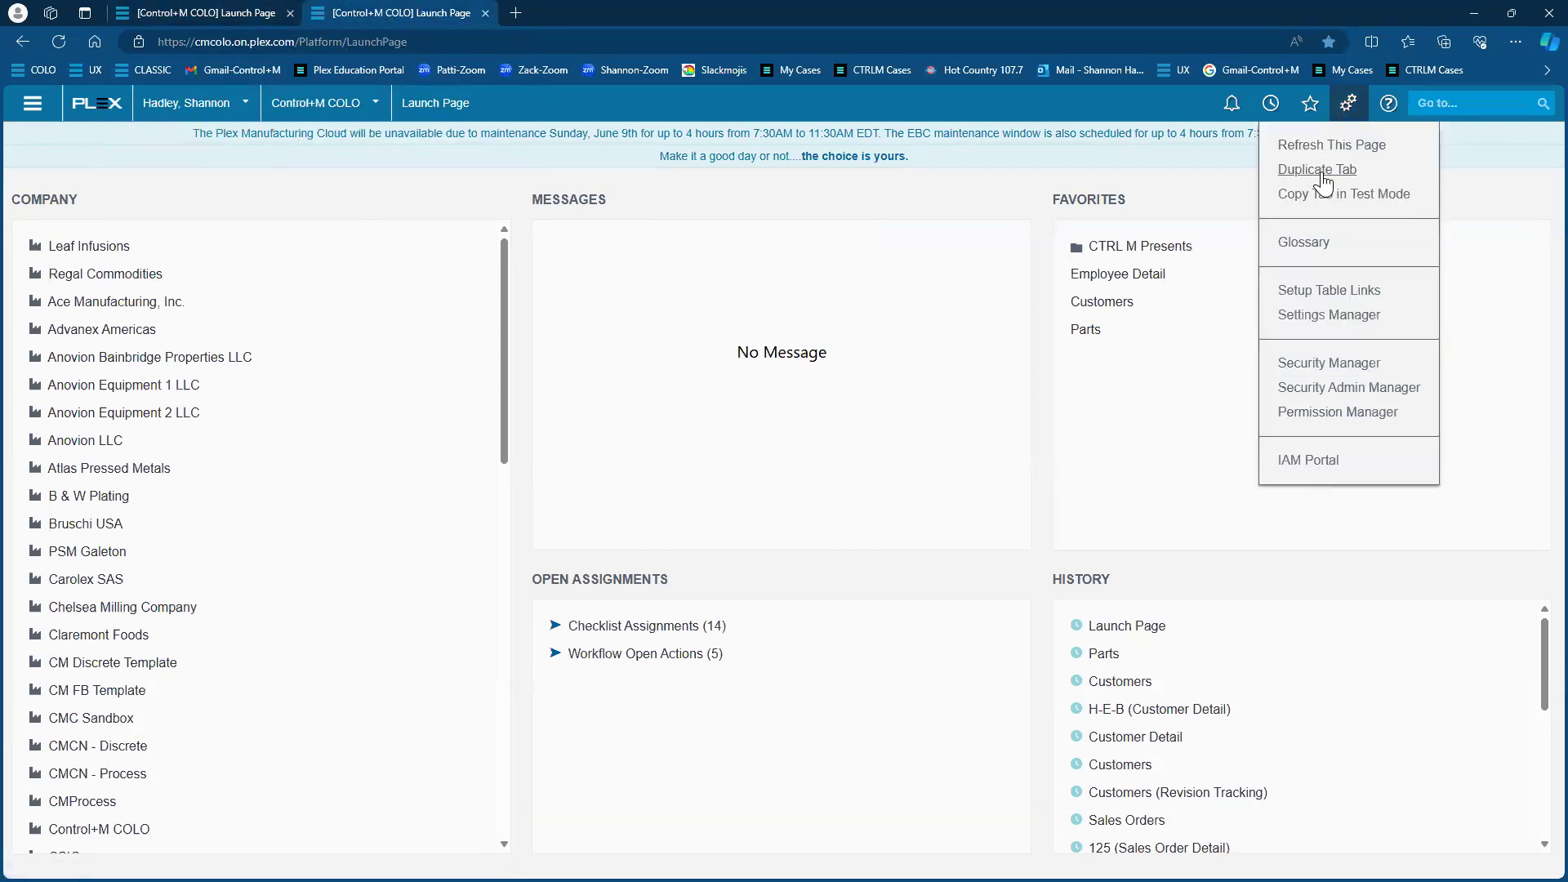
click(1321, 174)
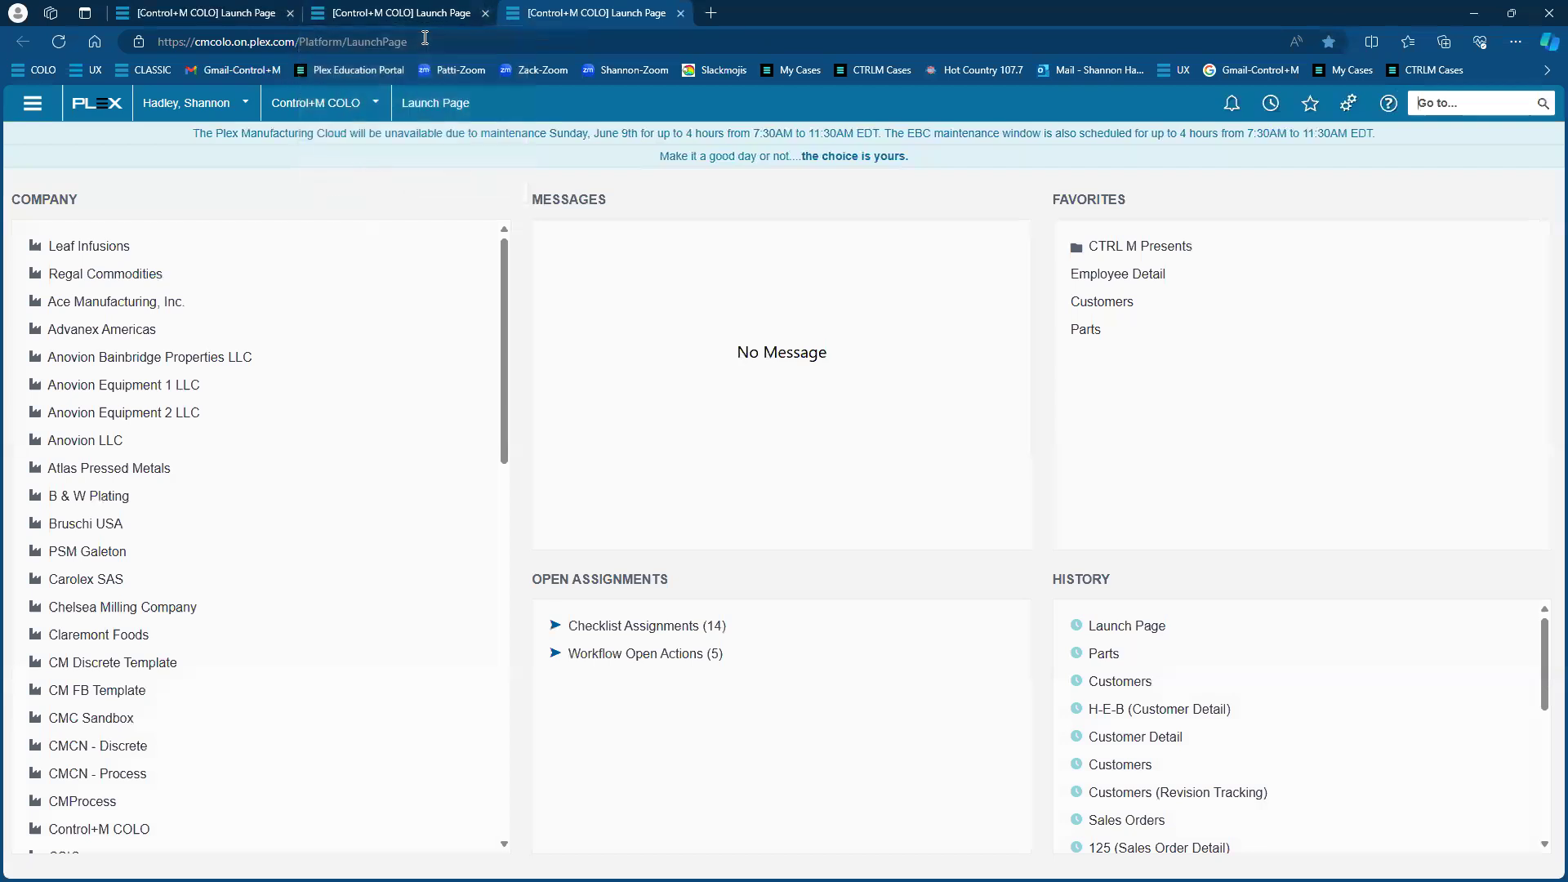
Open the Sales Orders screen through a Go to search for 'sales ord'
click(1421, 99)
text(sales ord)
key(Return)
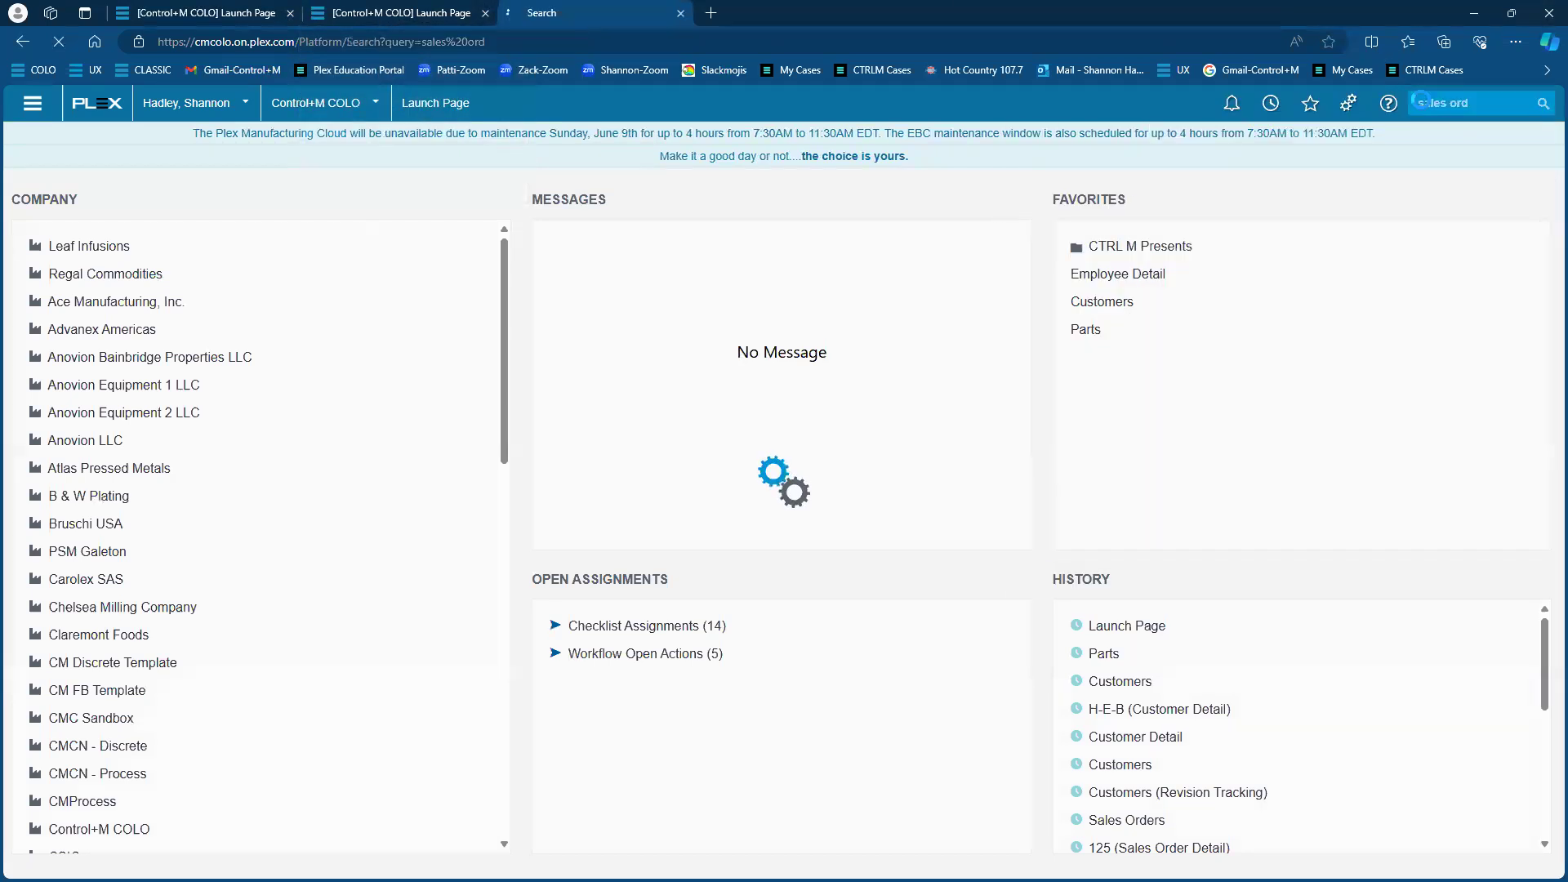
click(254, 232)
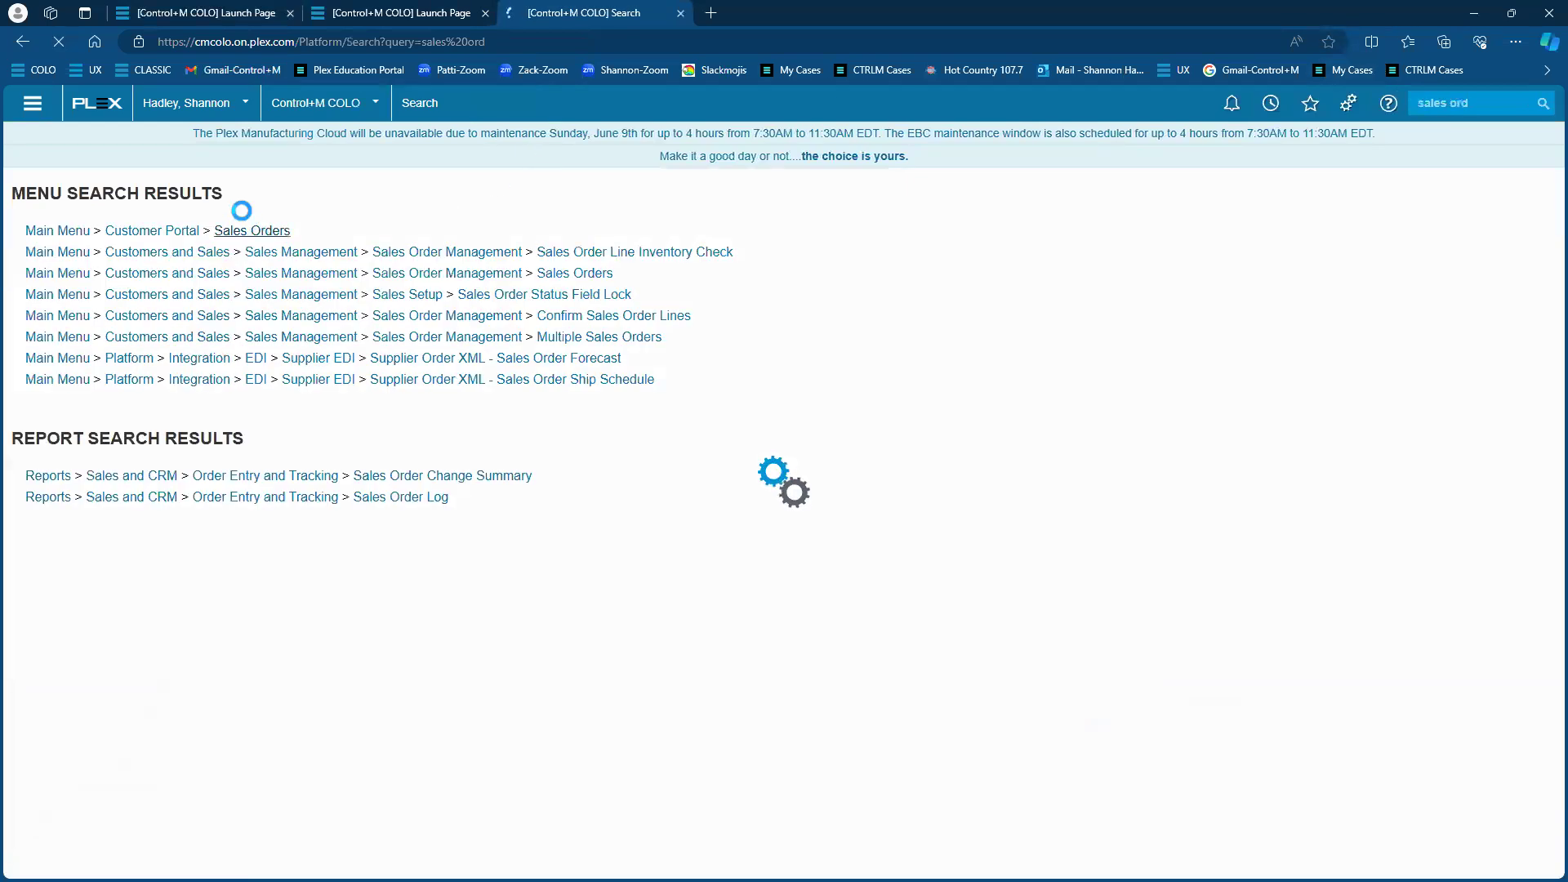
Search all orders with '%', open order 125 and print its Order Acknowledgement
click(227, 183)
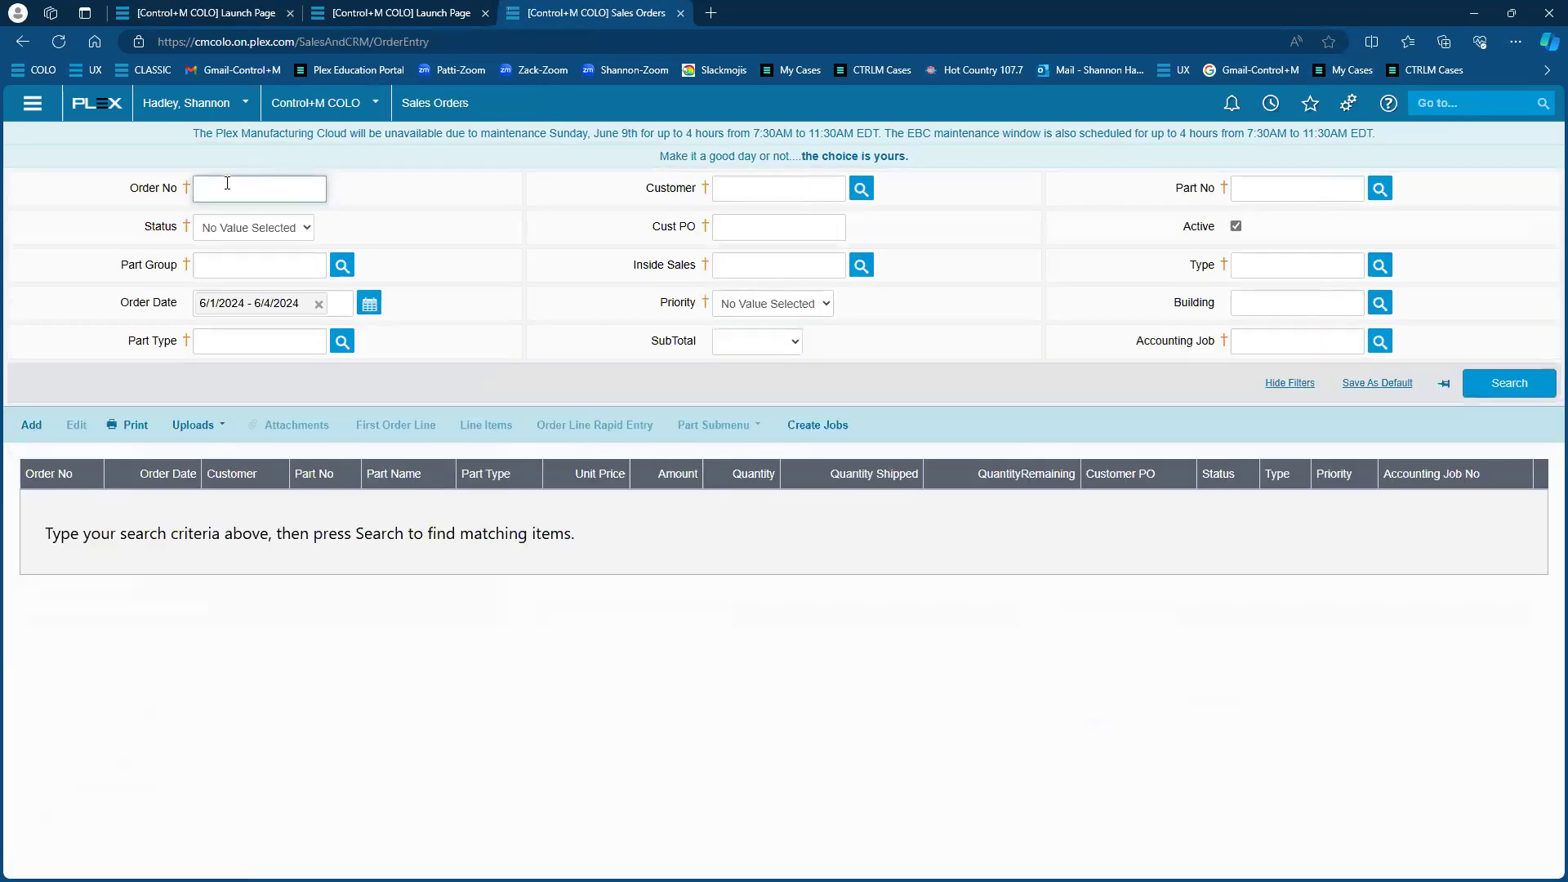
text(%)
key(Return)
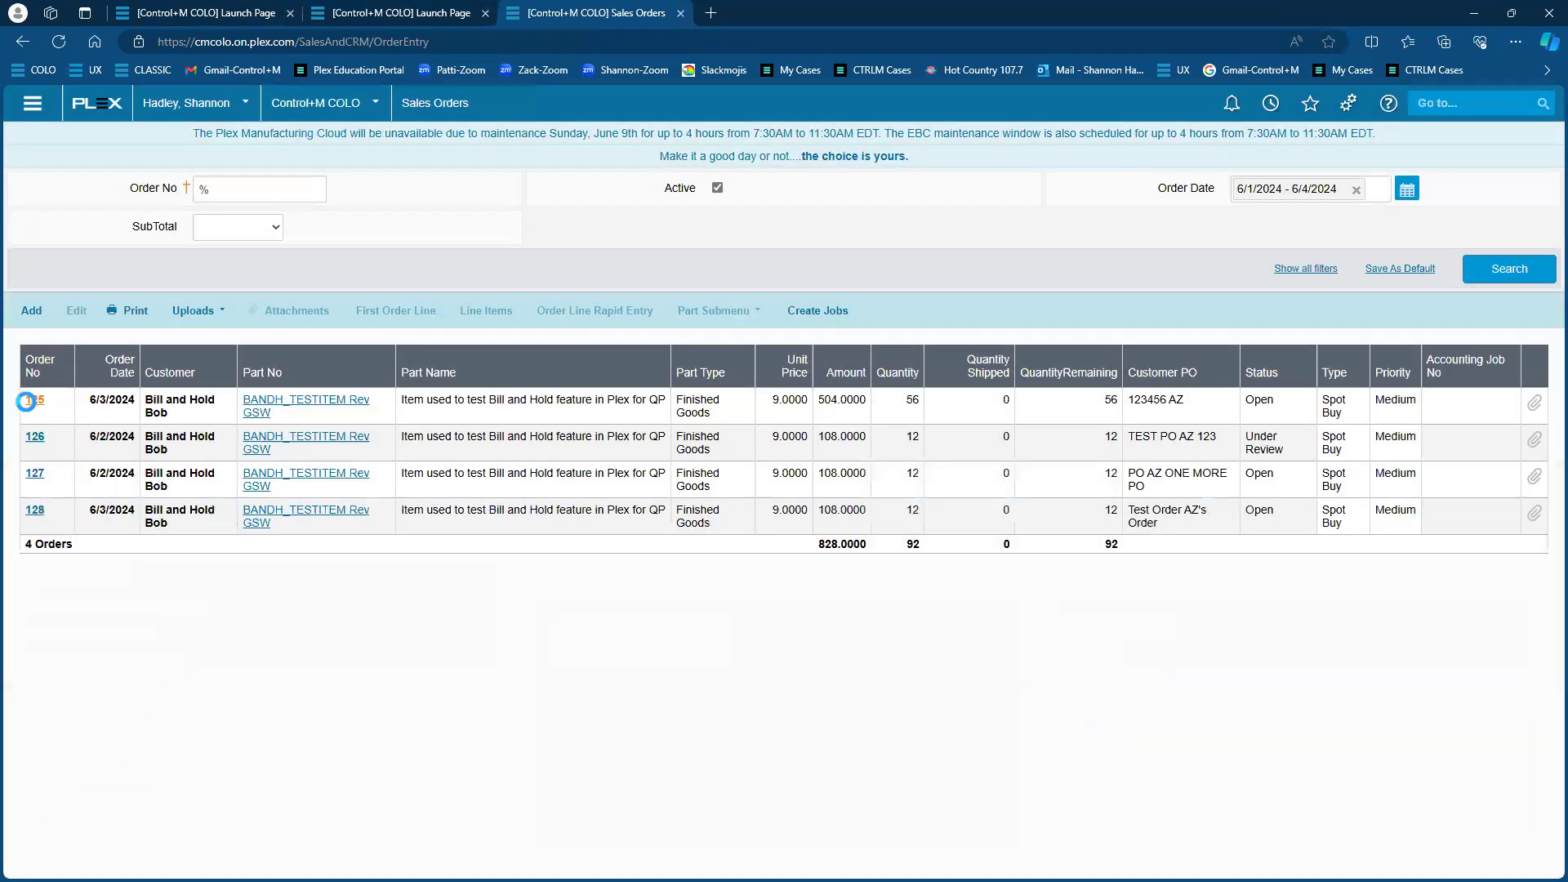
click(32, 400)
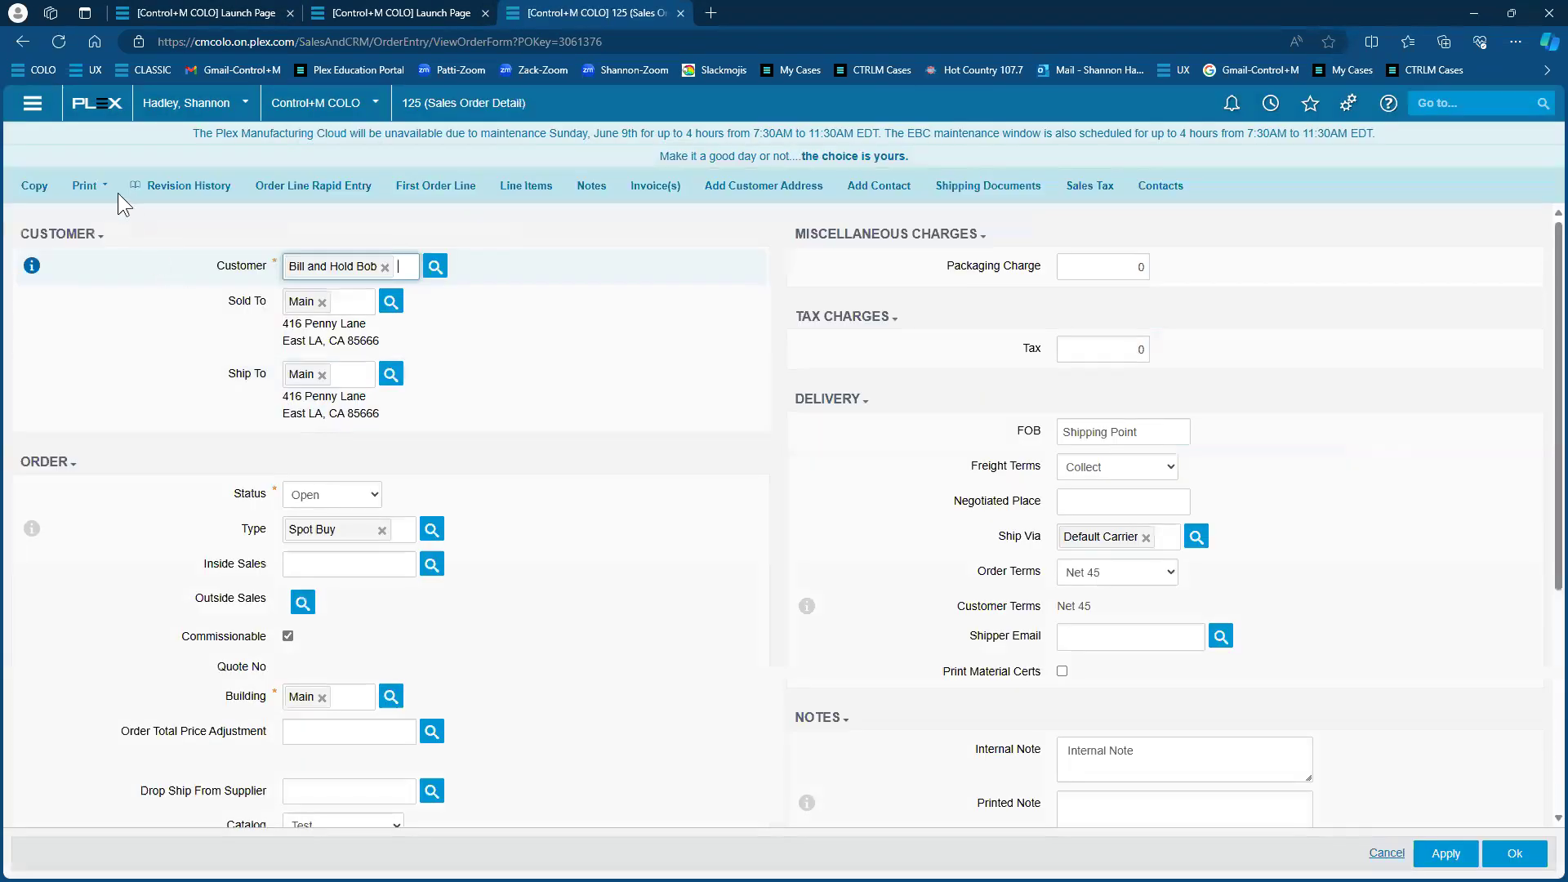
click(84, 185)
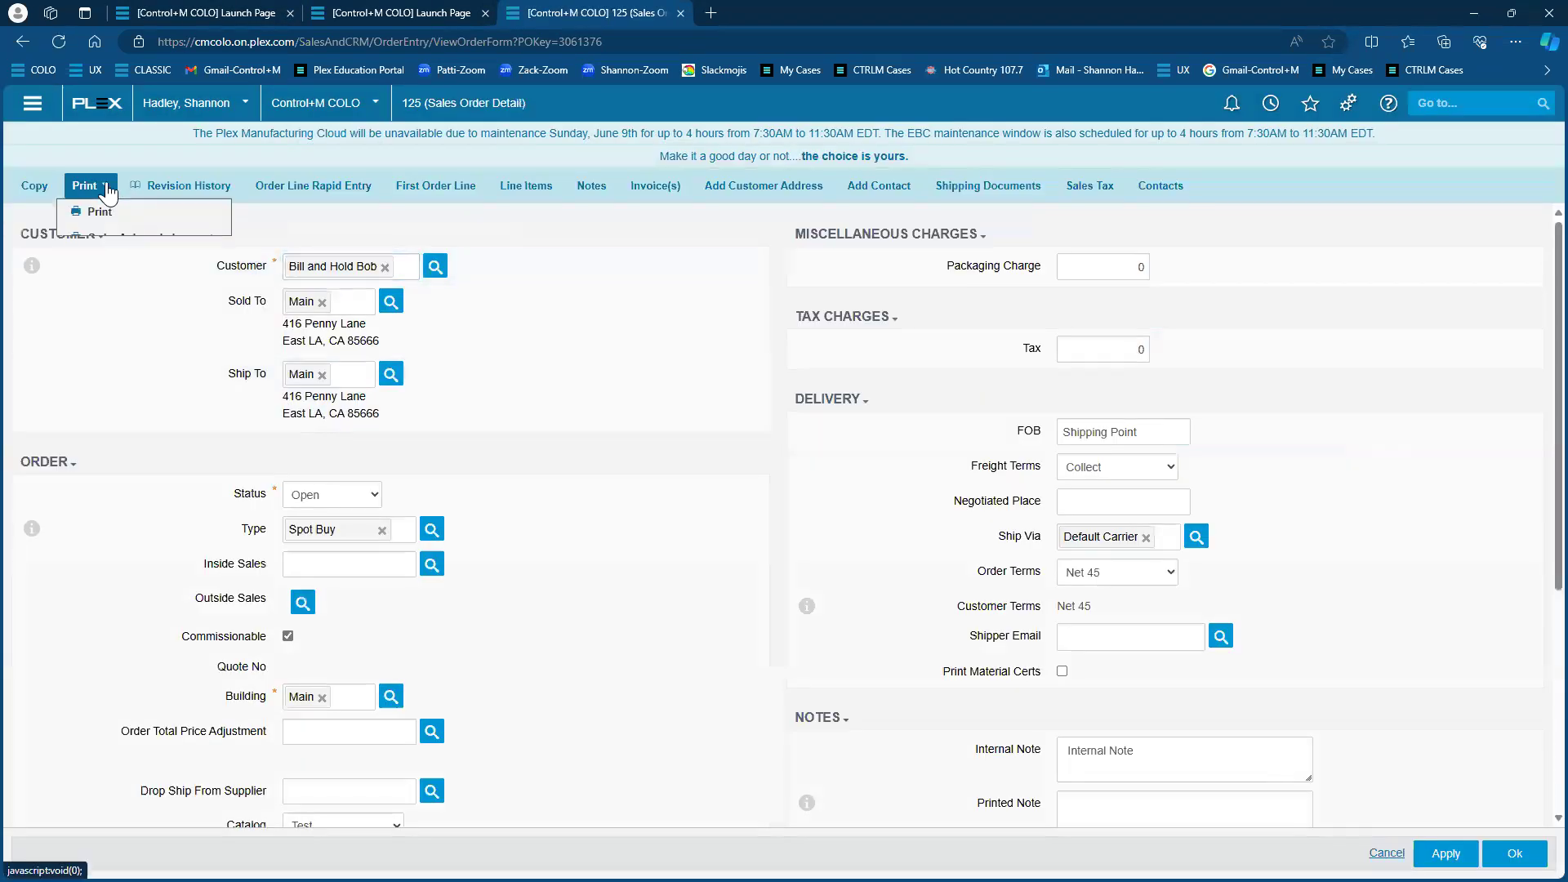
click(108, 240)
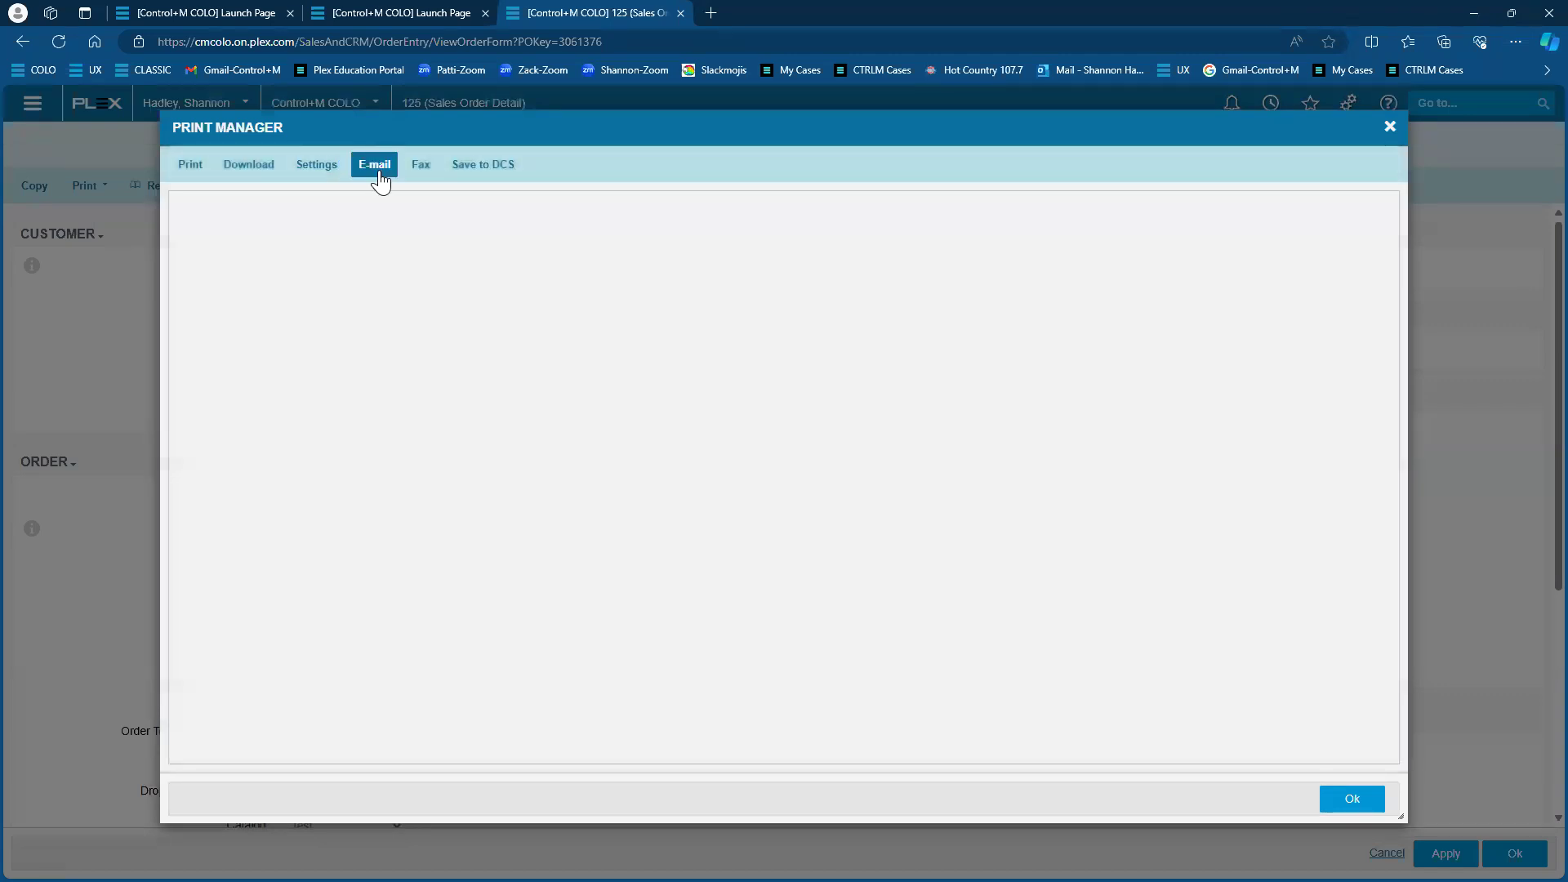
Start emailing order 125's acknowledgement, close the recipient picker, then cancel without sending
click(379, 169)
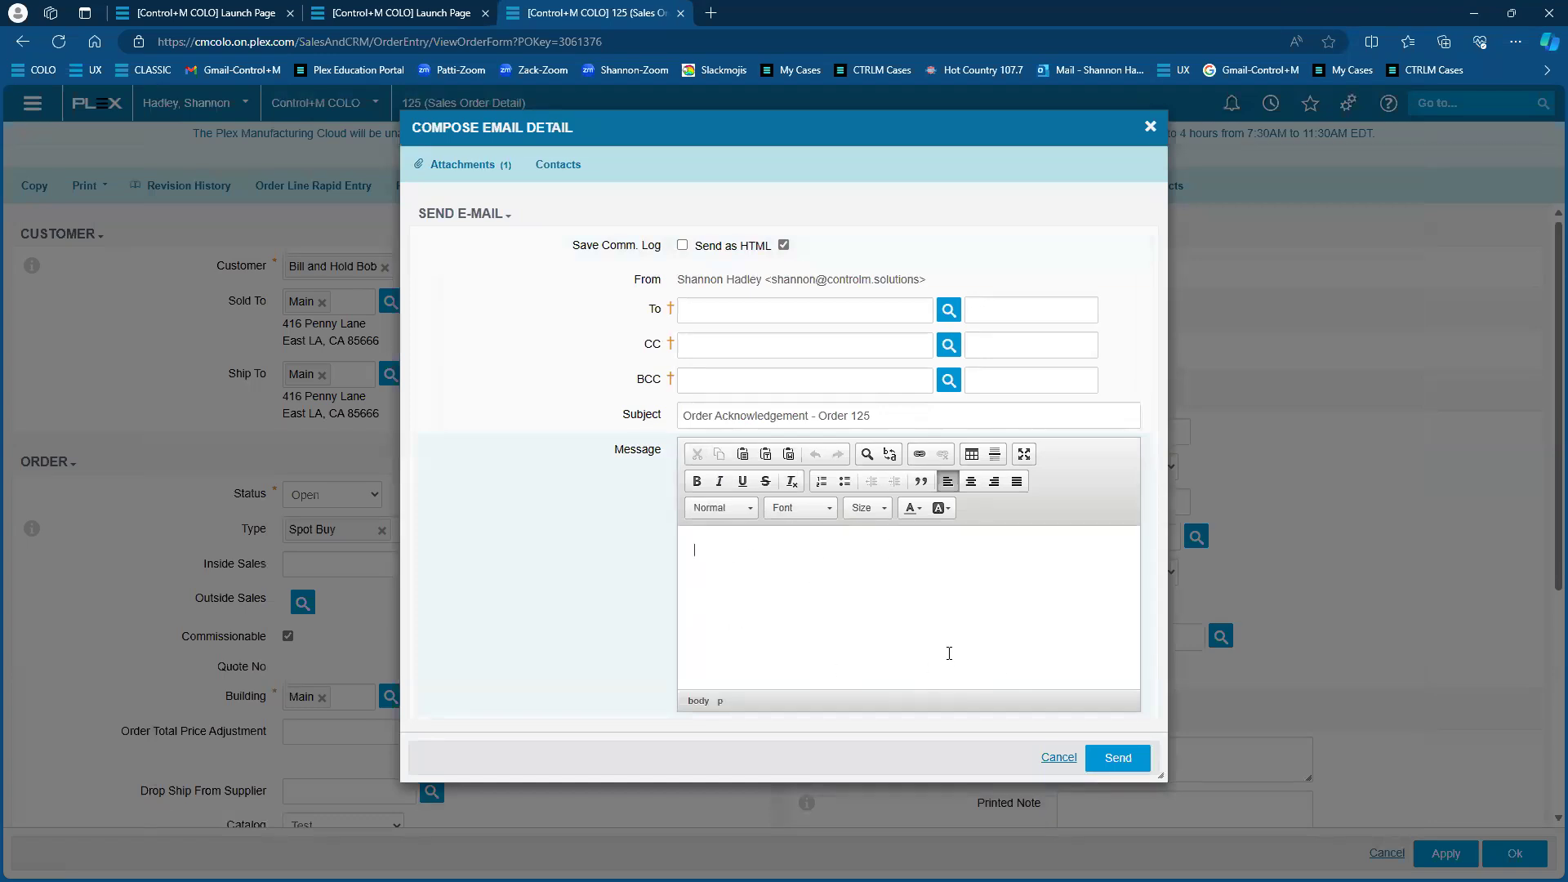
click(787, 309)
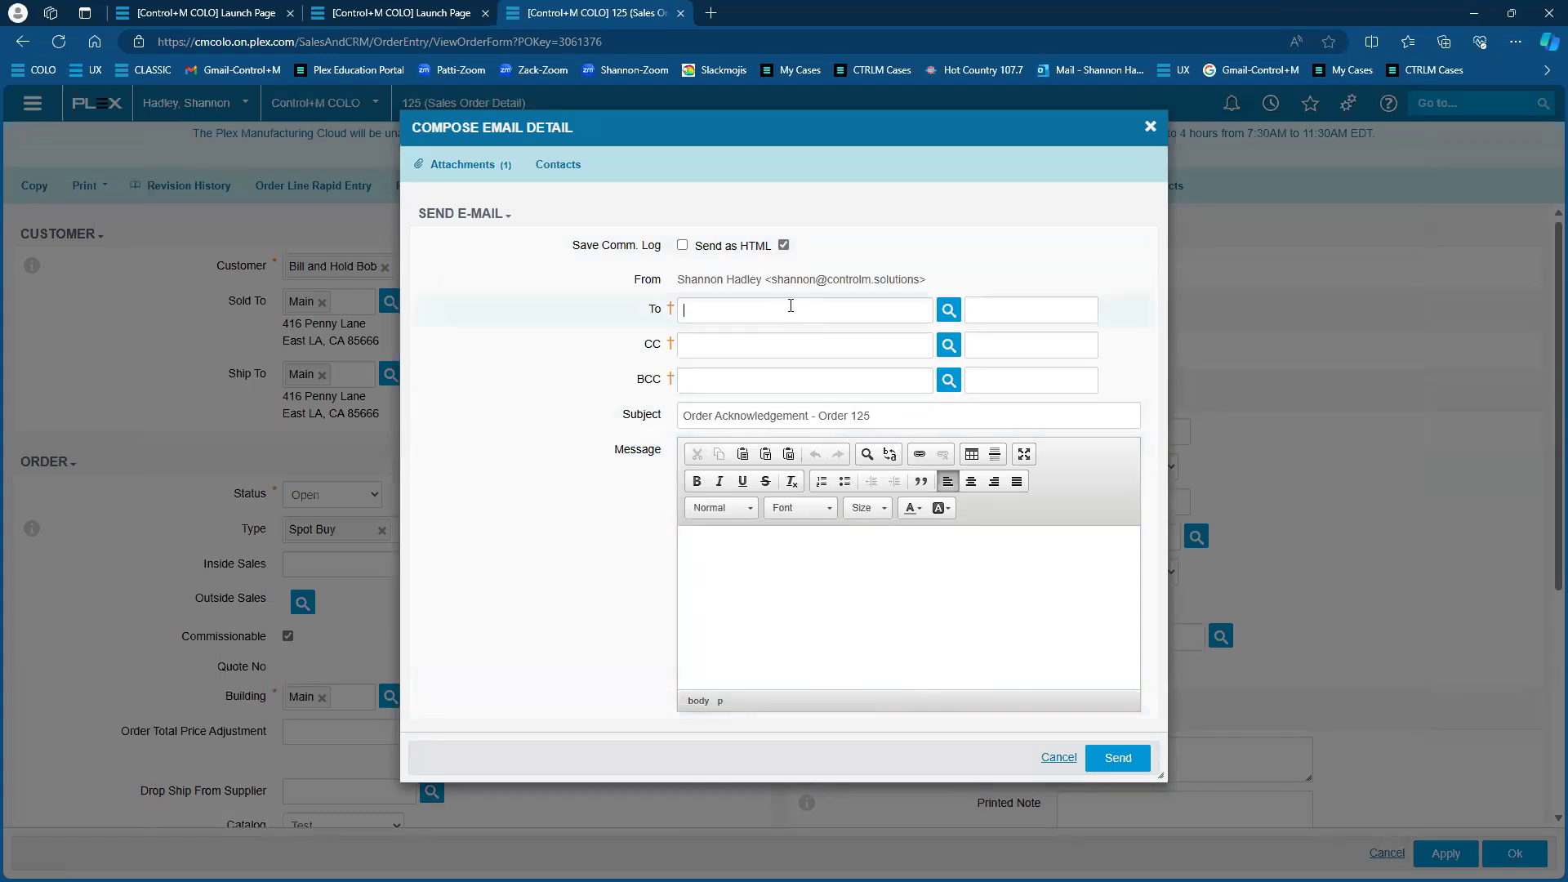
click(948, 310)
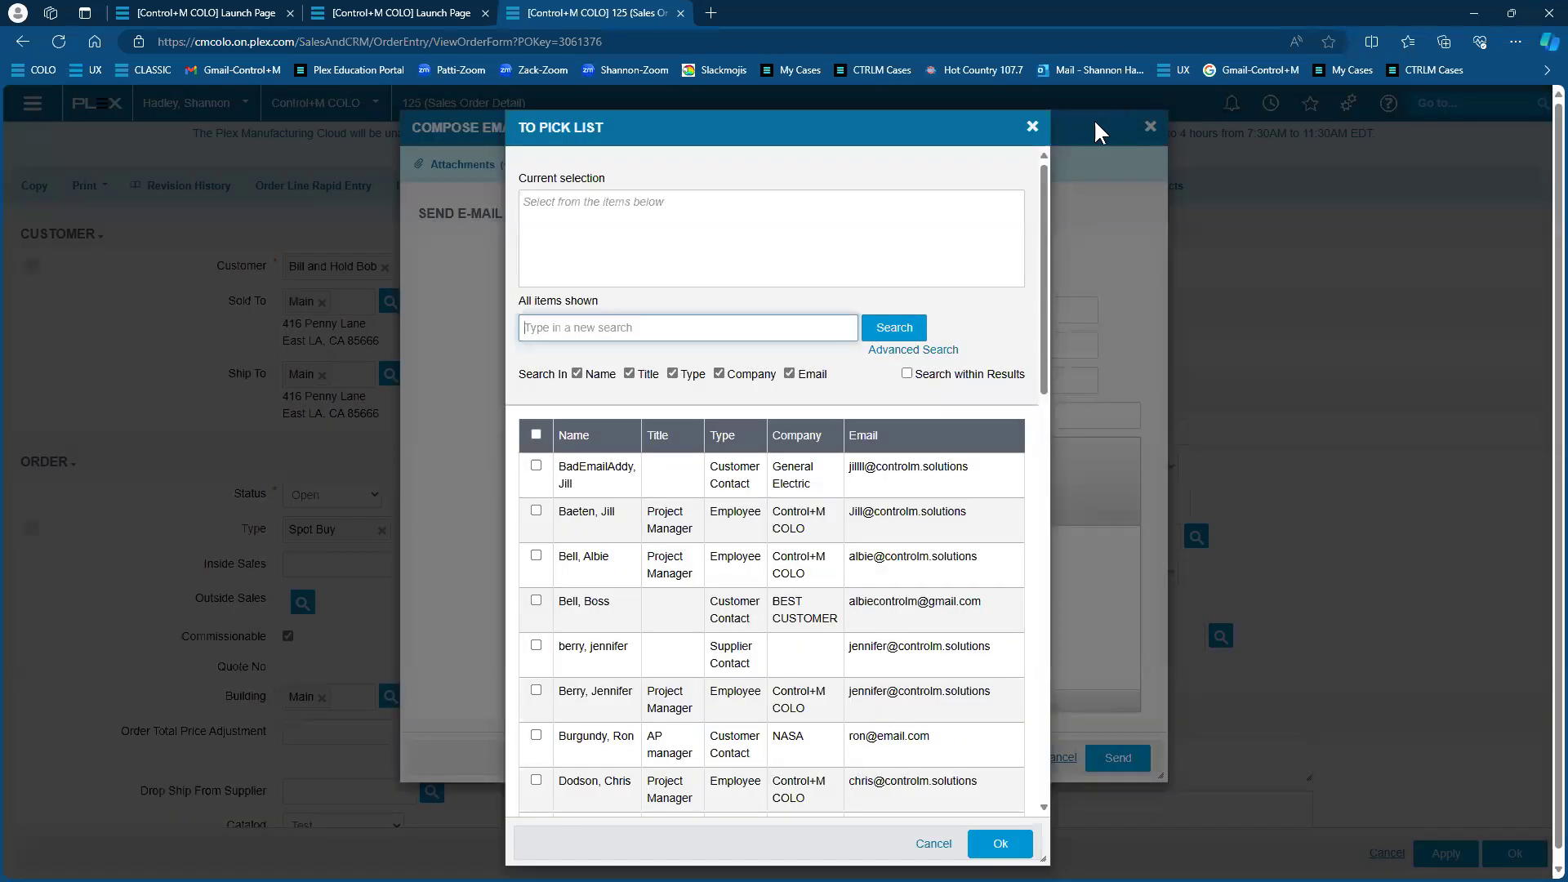
click(1034, 128)
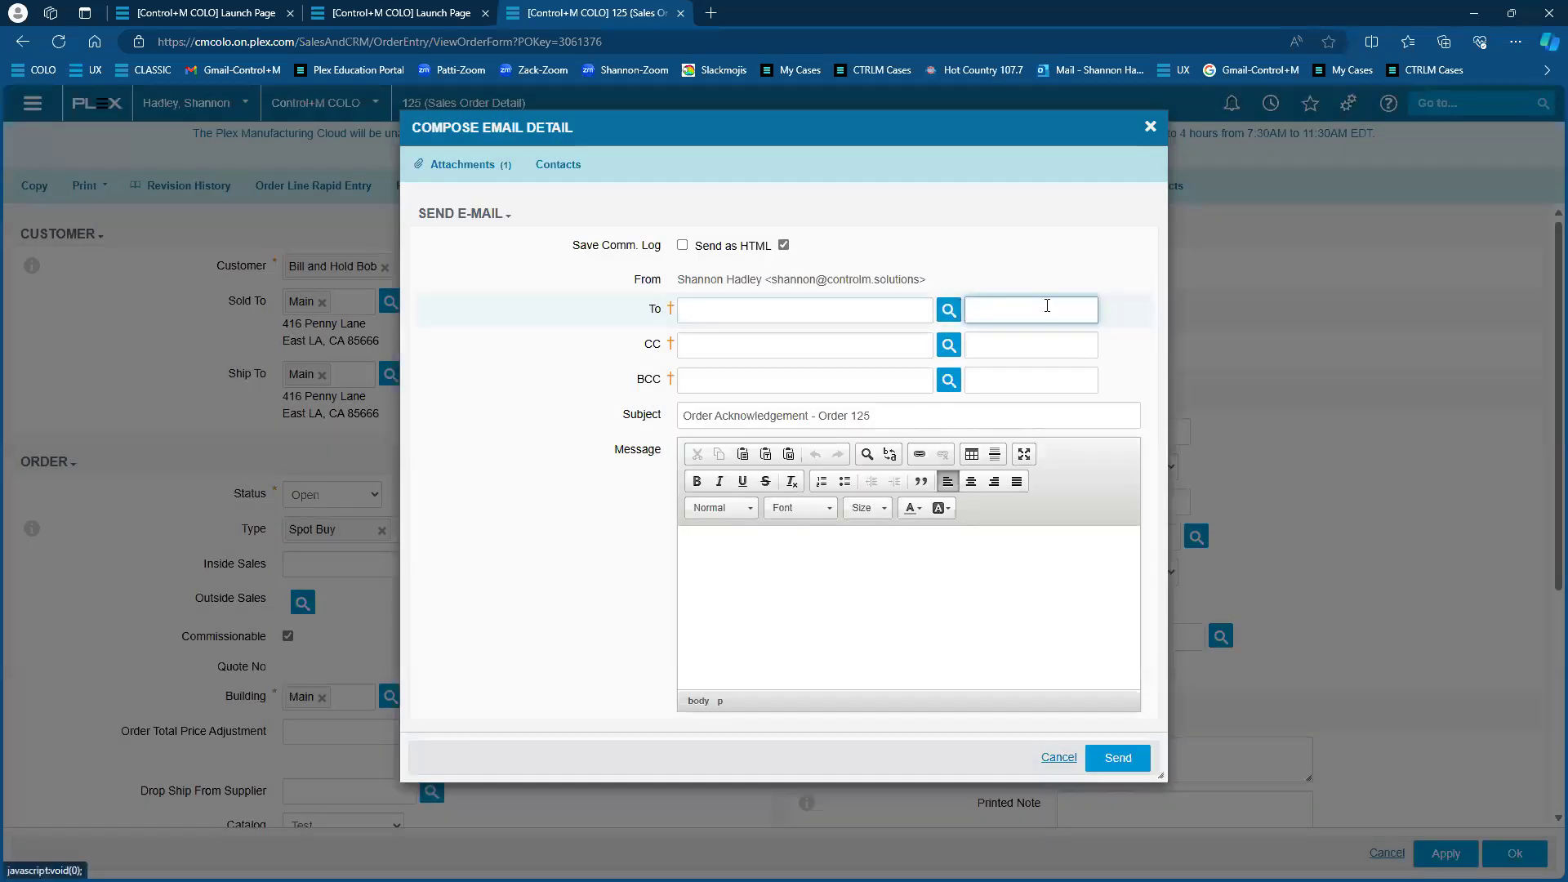
click(1047, 305)
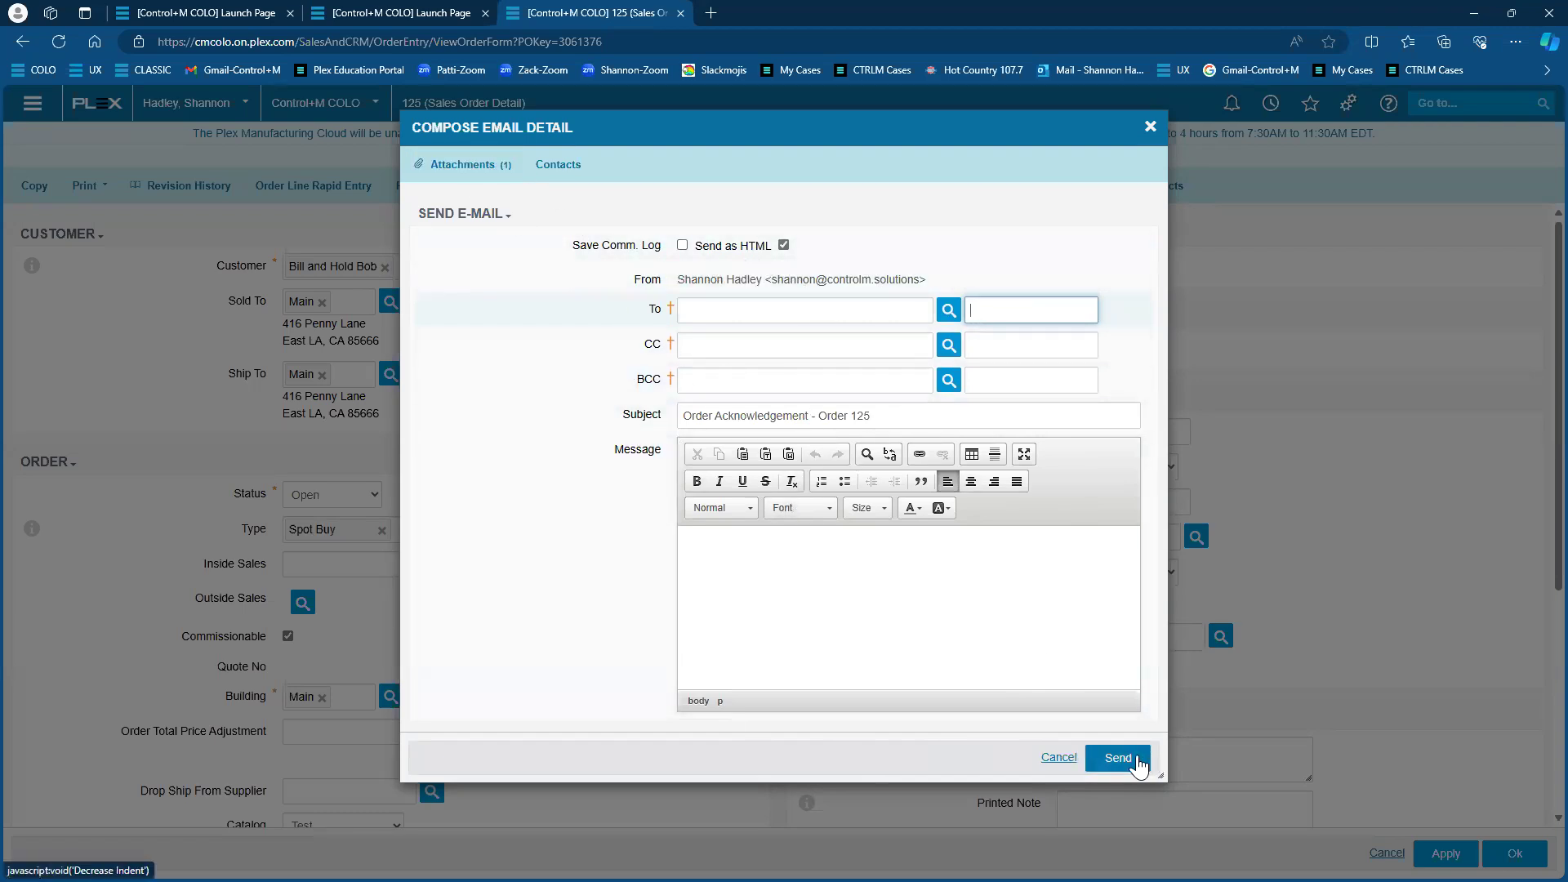
click(1059, 757)
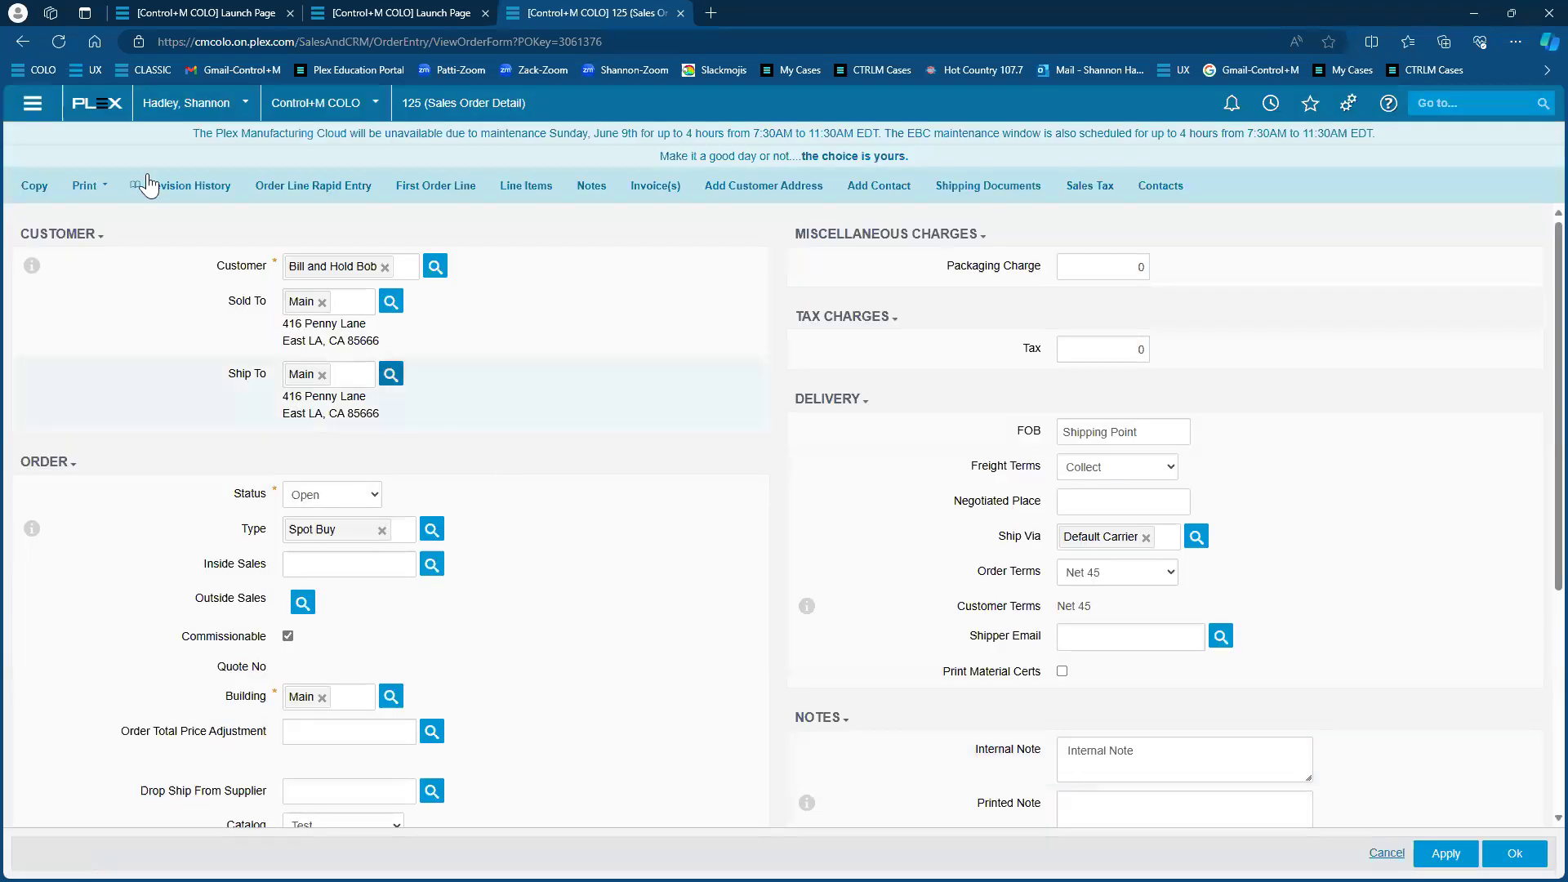
Go back and open the Customers screen through a Go to search for 'customer'
click(22, 42)
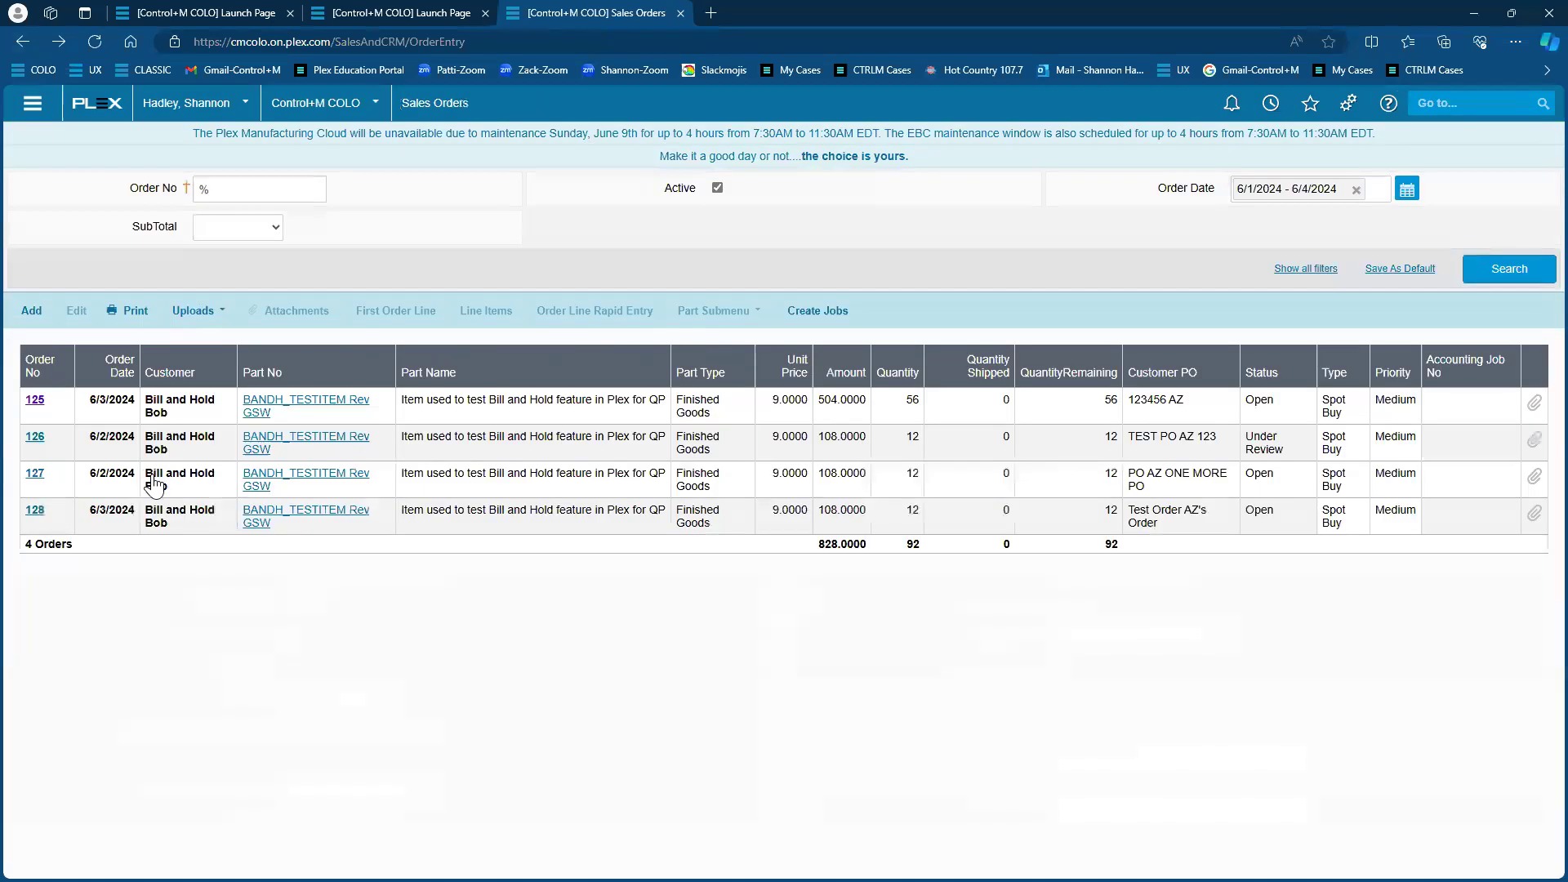
click(1454, 105)
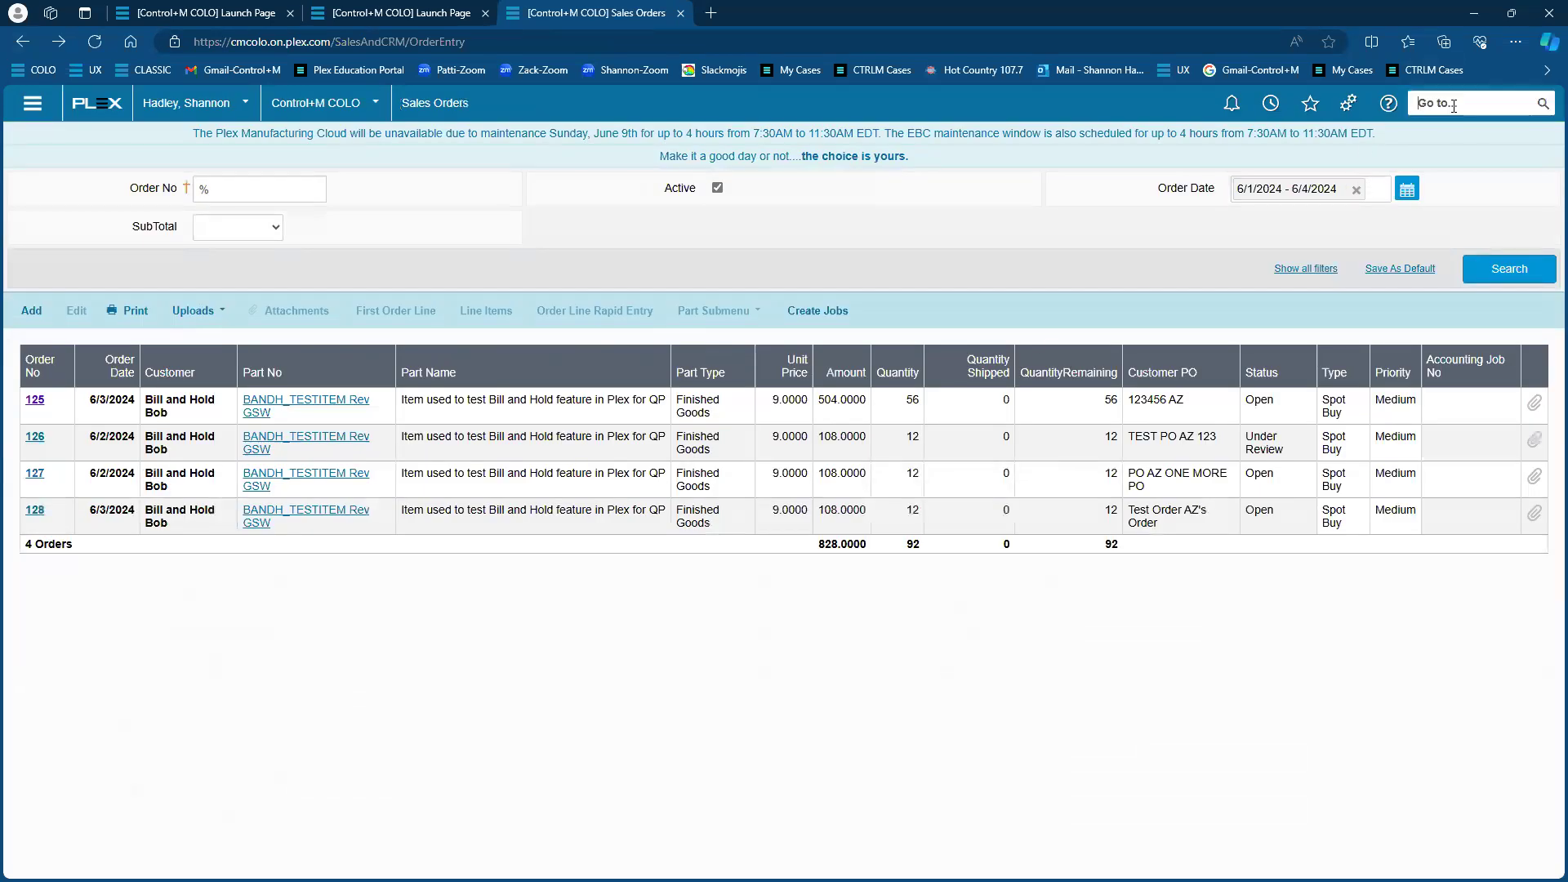
text(custom)
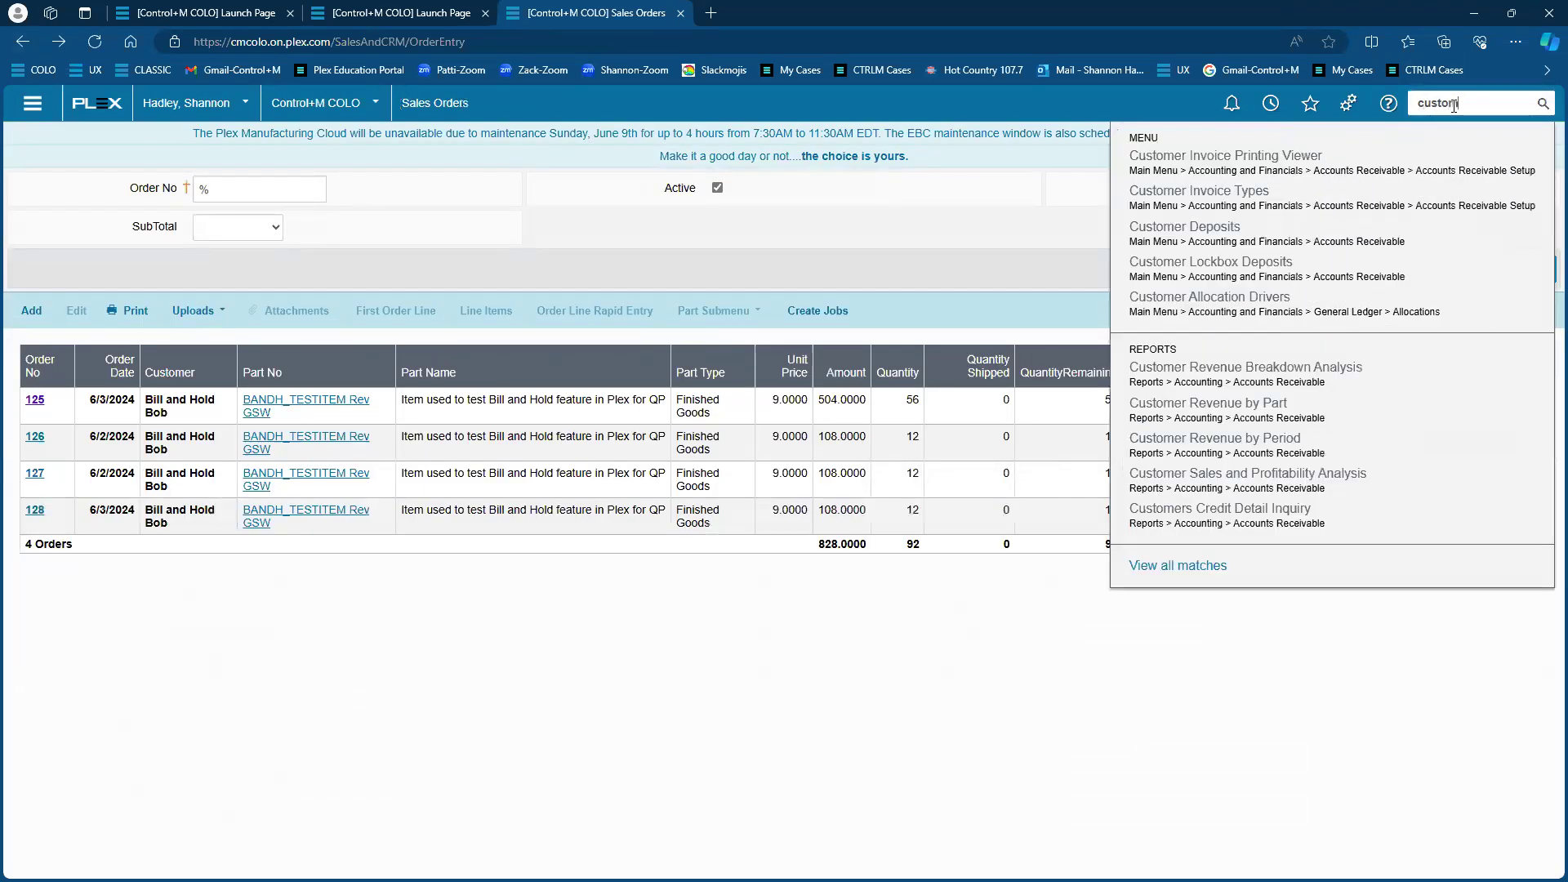
key(Return)
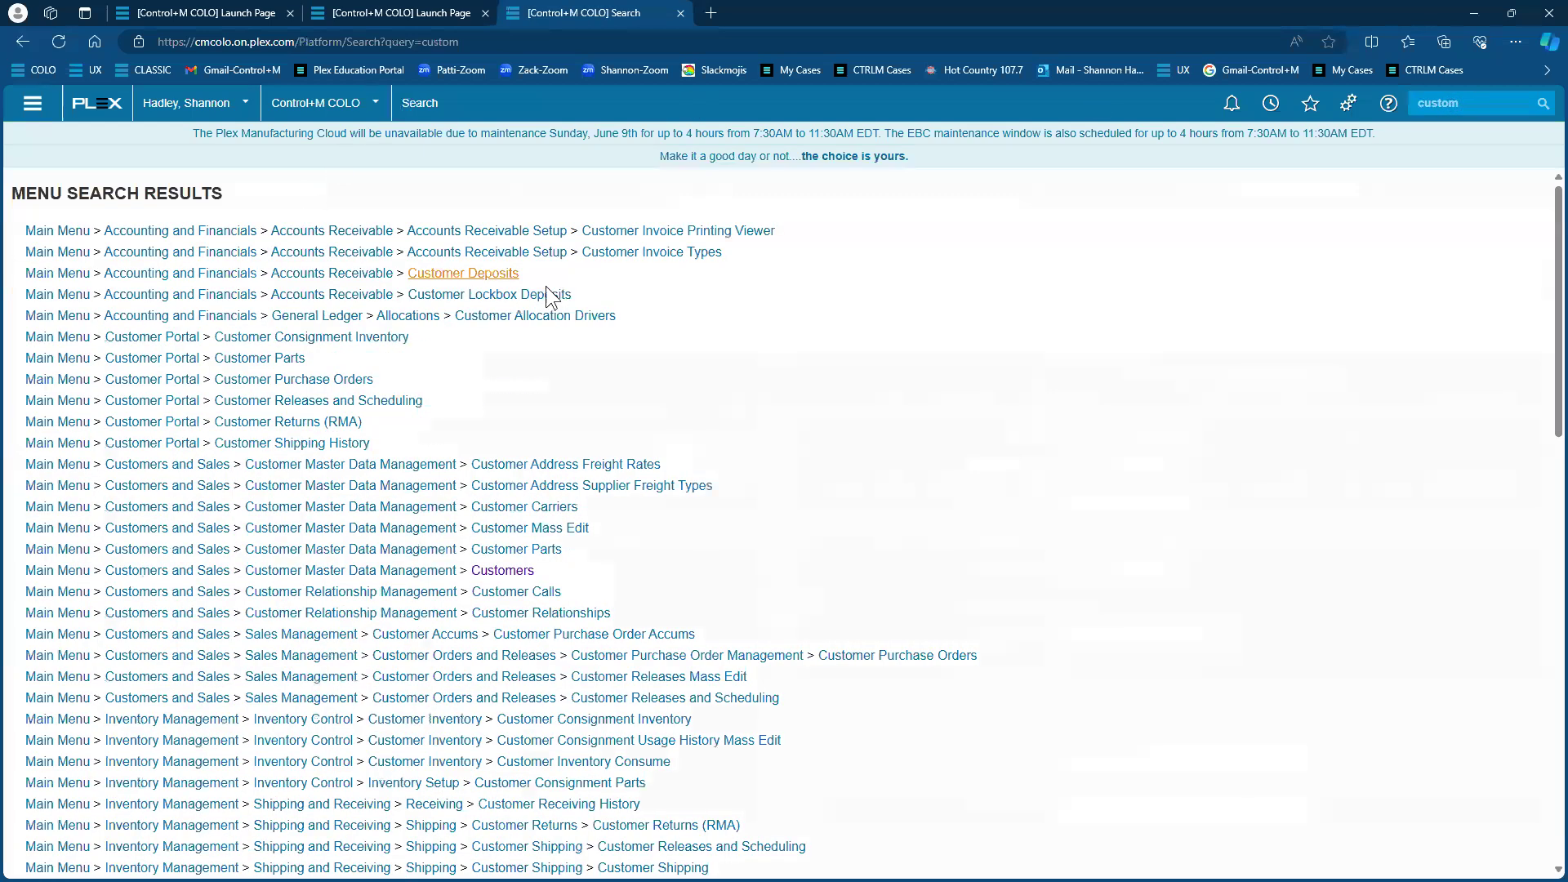
click(1481, 107)
text(e)
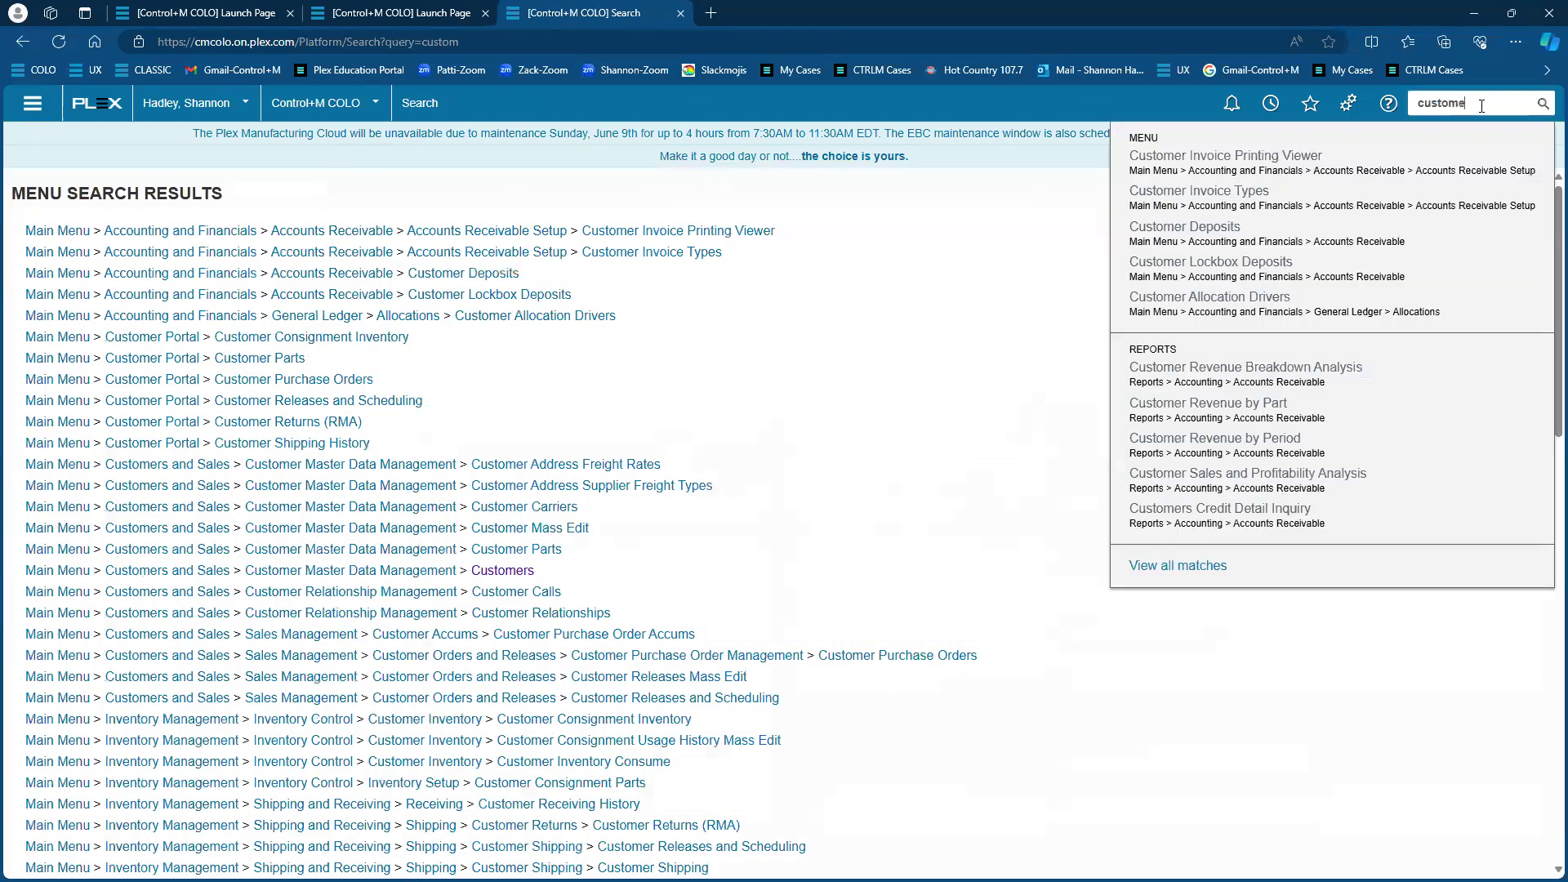
text(r)
key(Return)
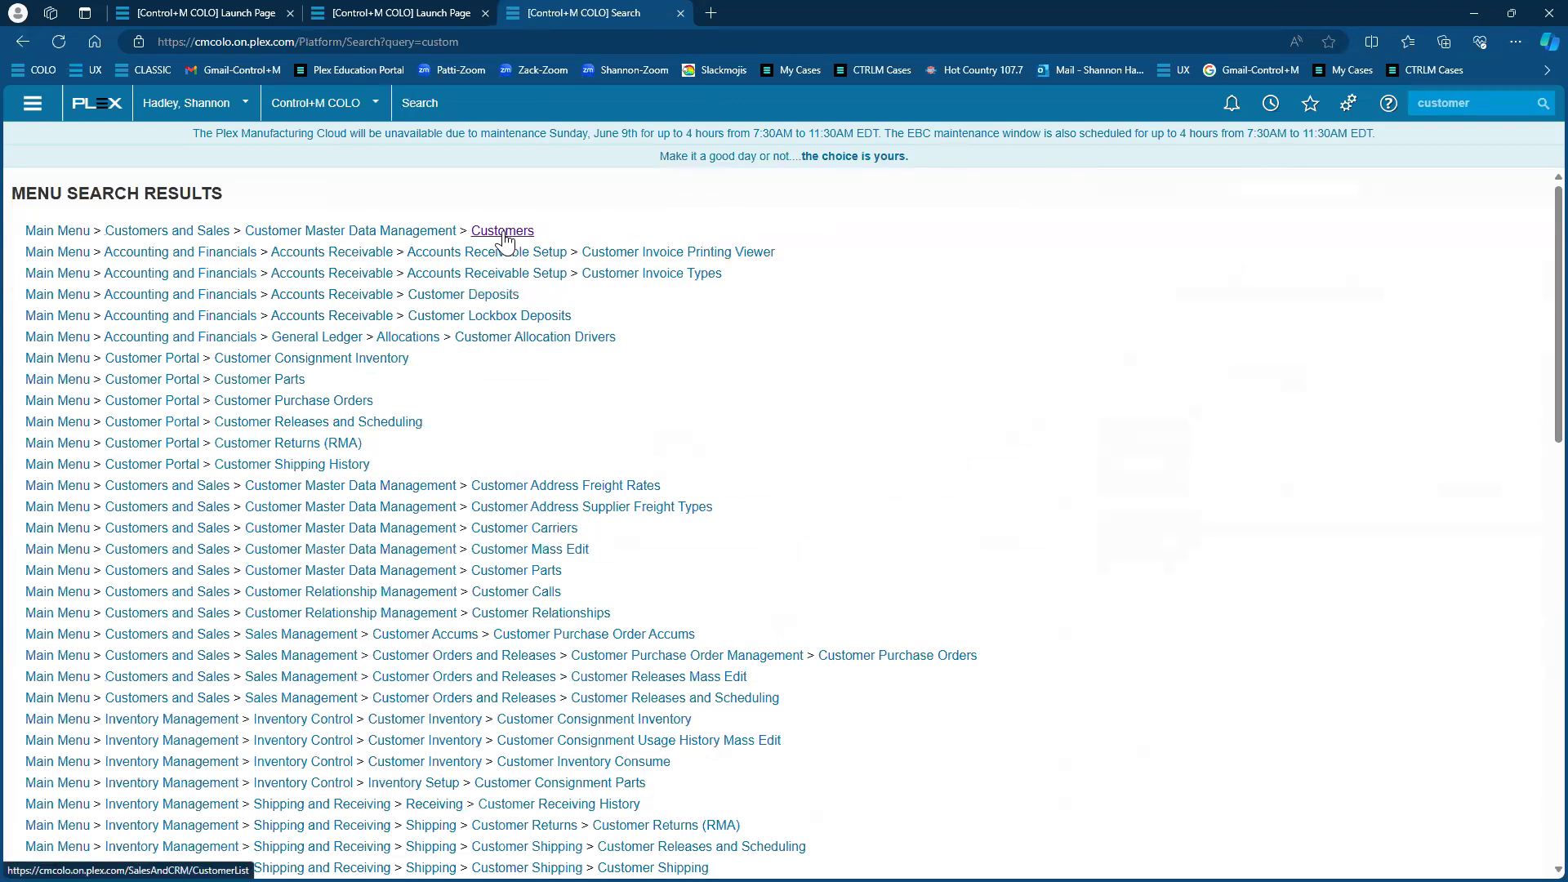
click(490, 232)
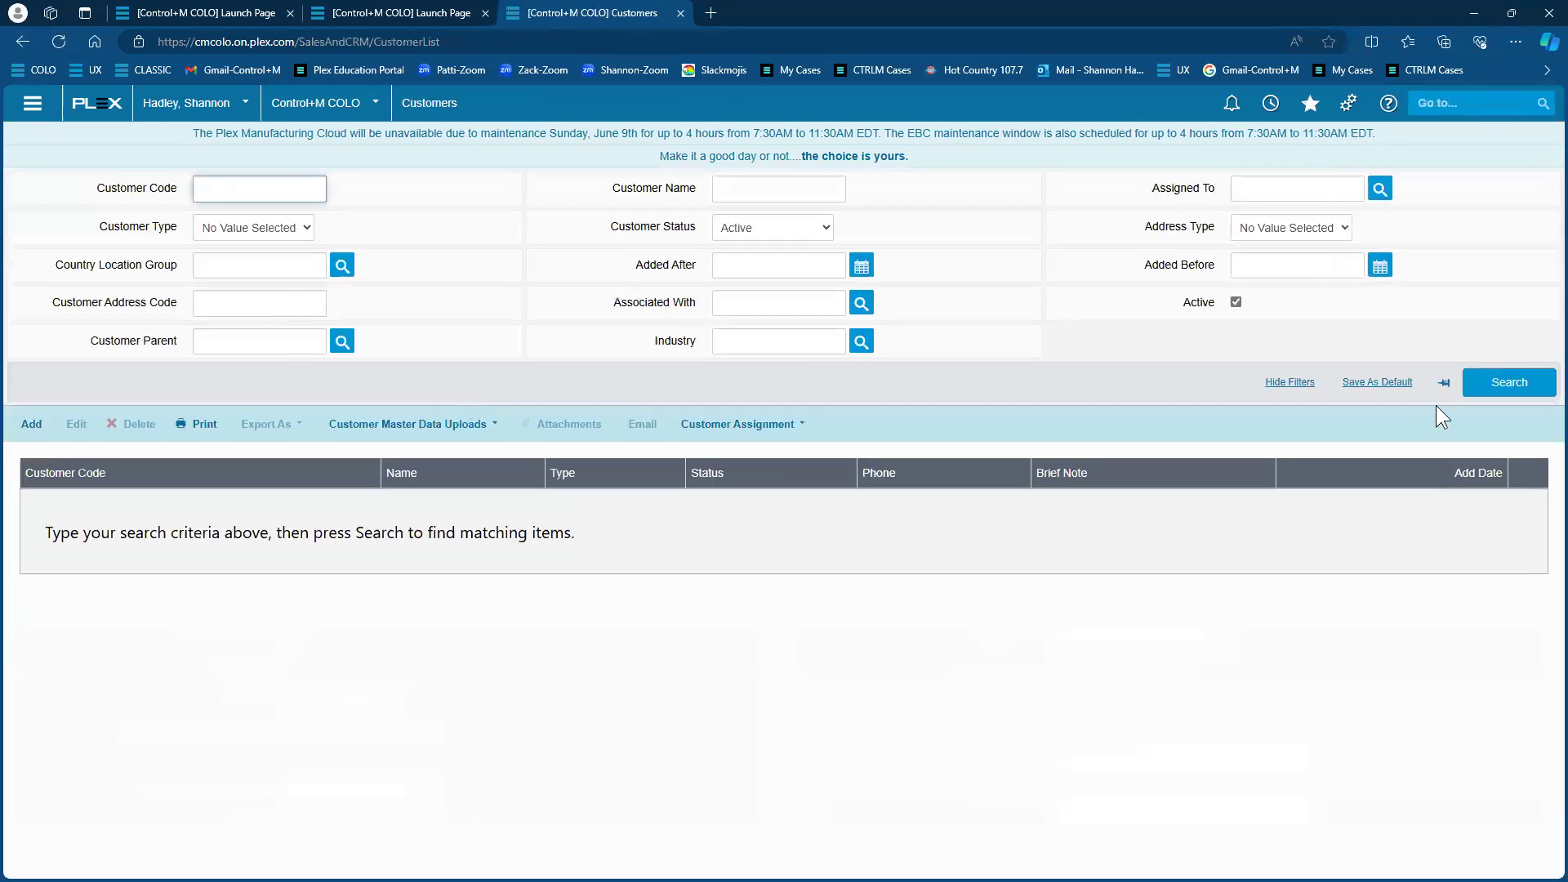
List the 13 active customers and export them as a CSV file
click(1474, 402)
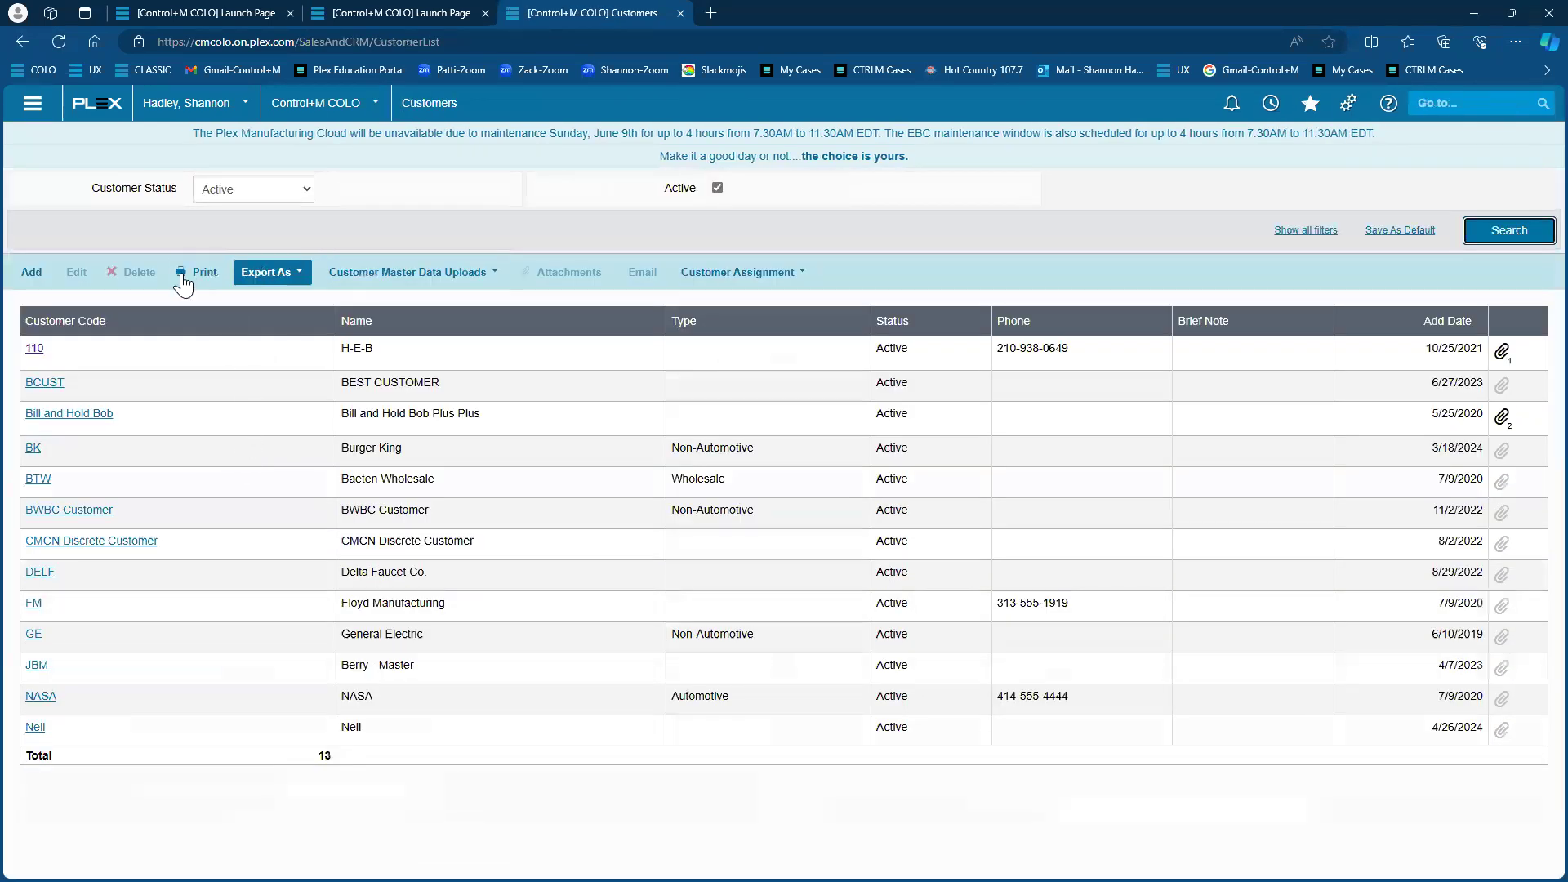
click(268, 273)
click(296, 297)
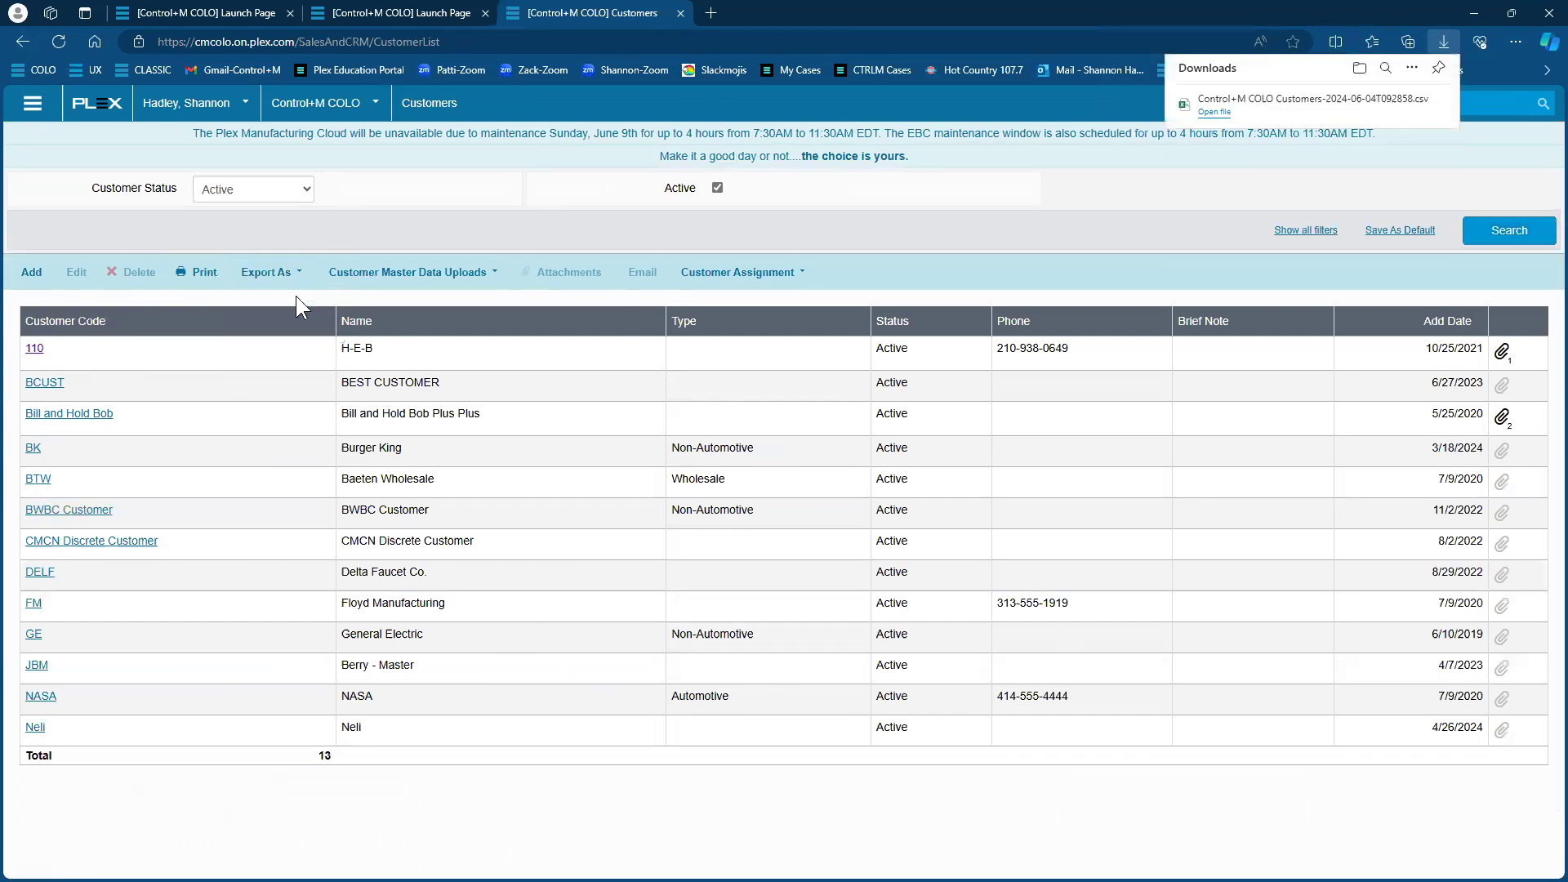
click(1222, 112)
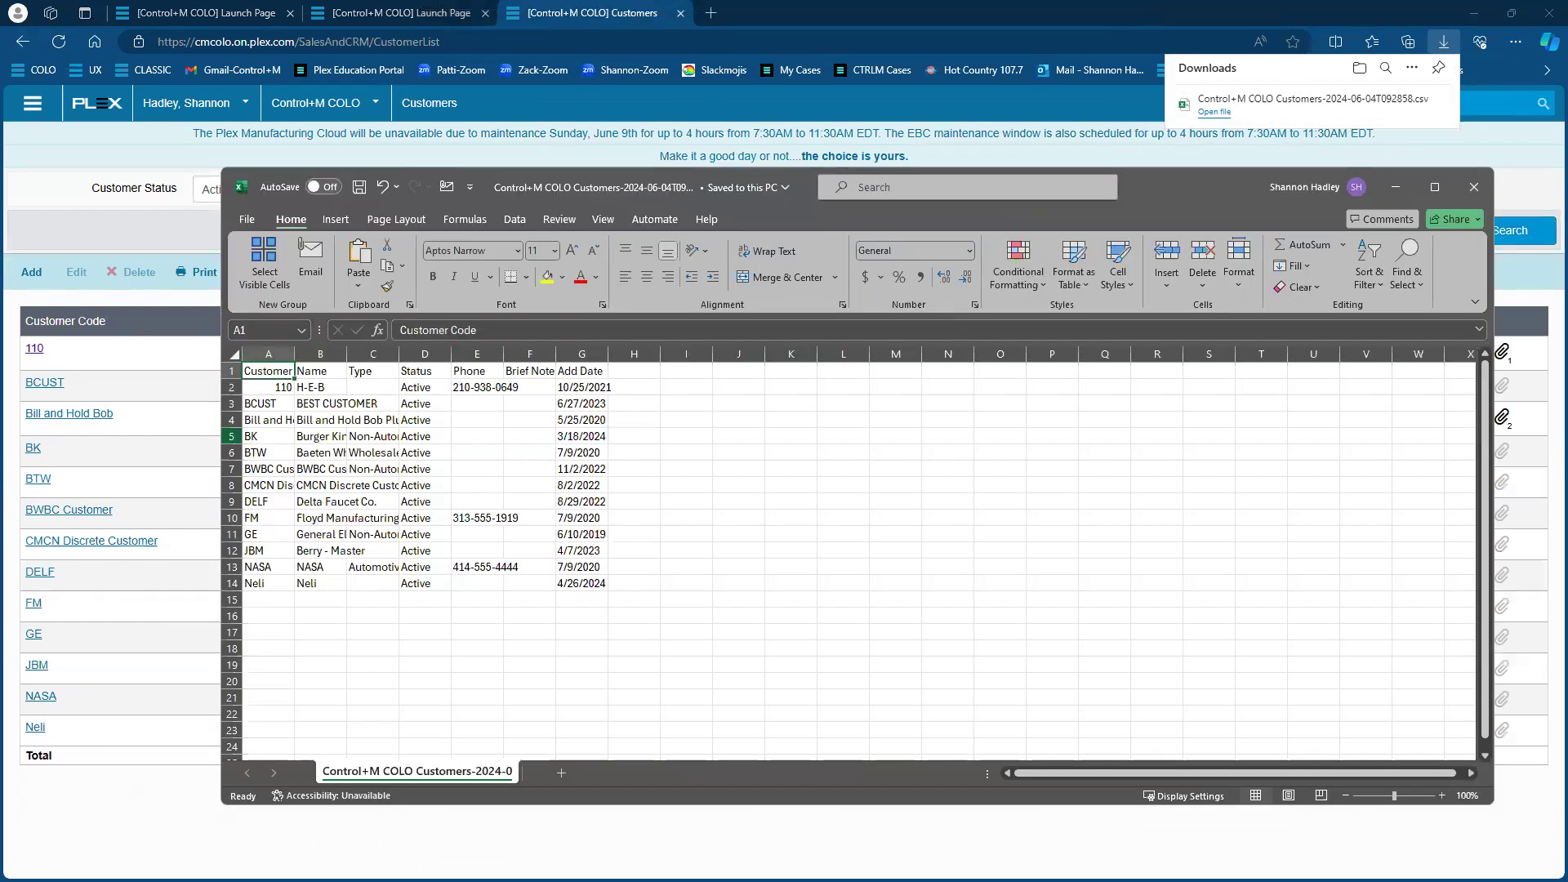
click(1473, 187)
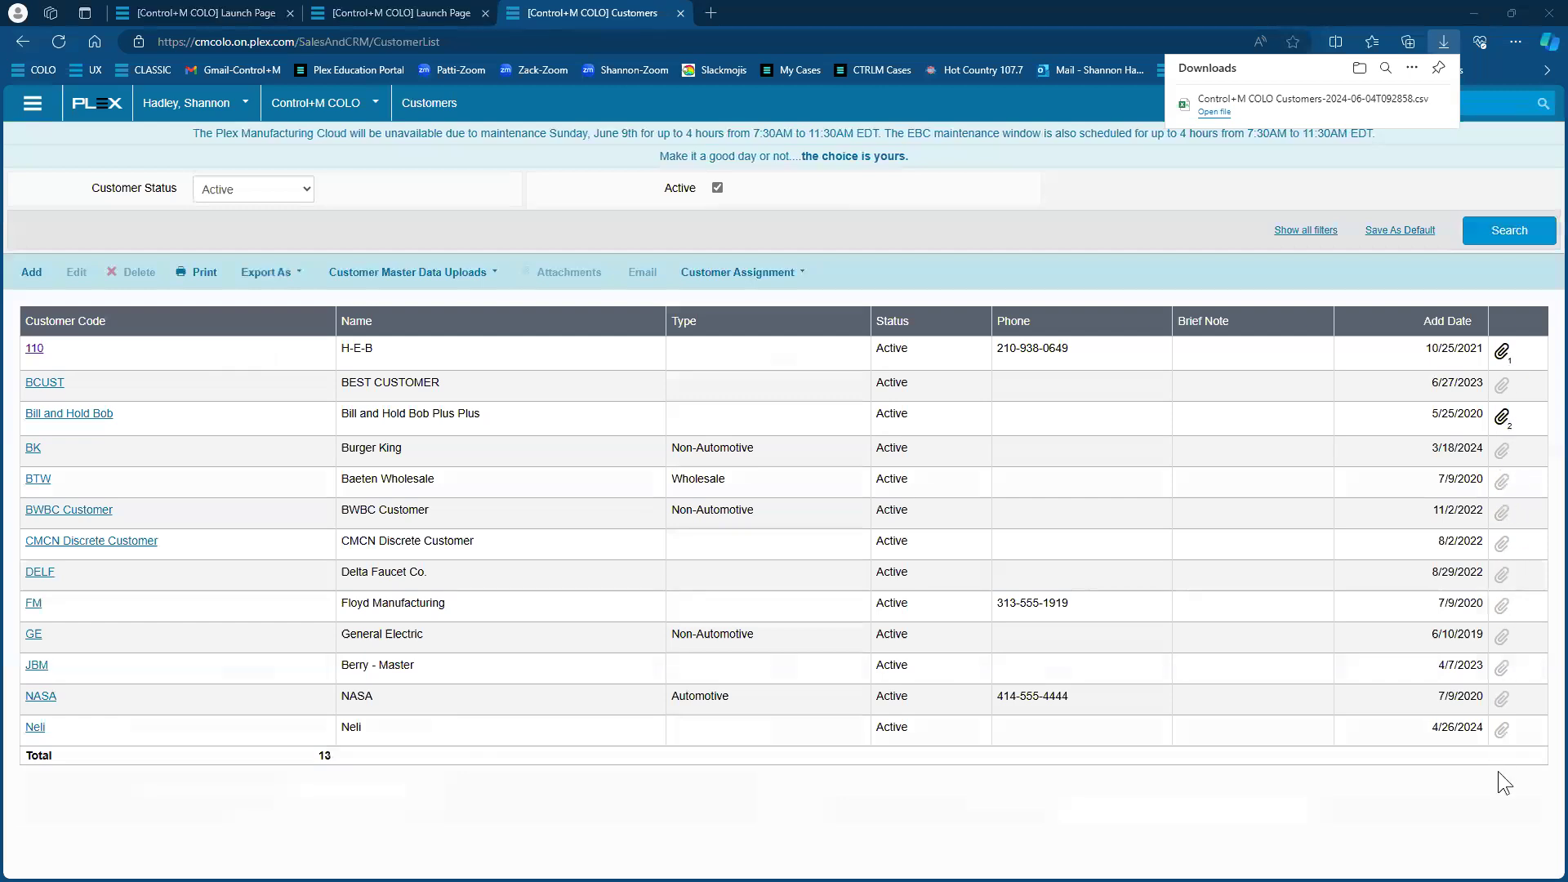
click(1510, 353)
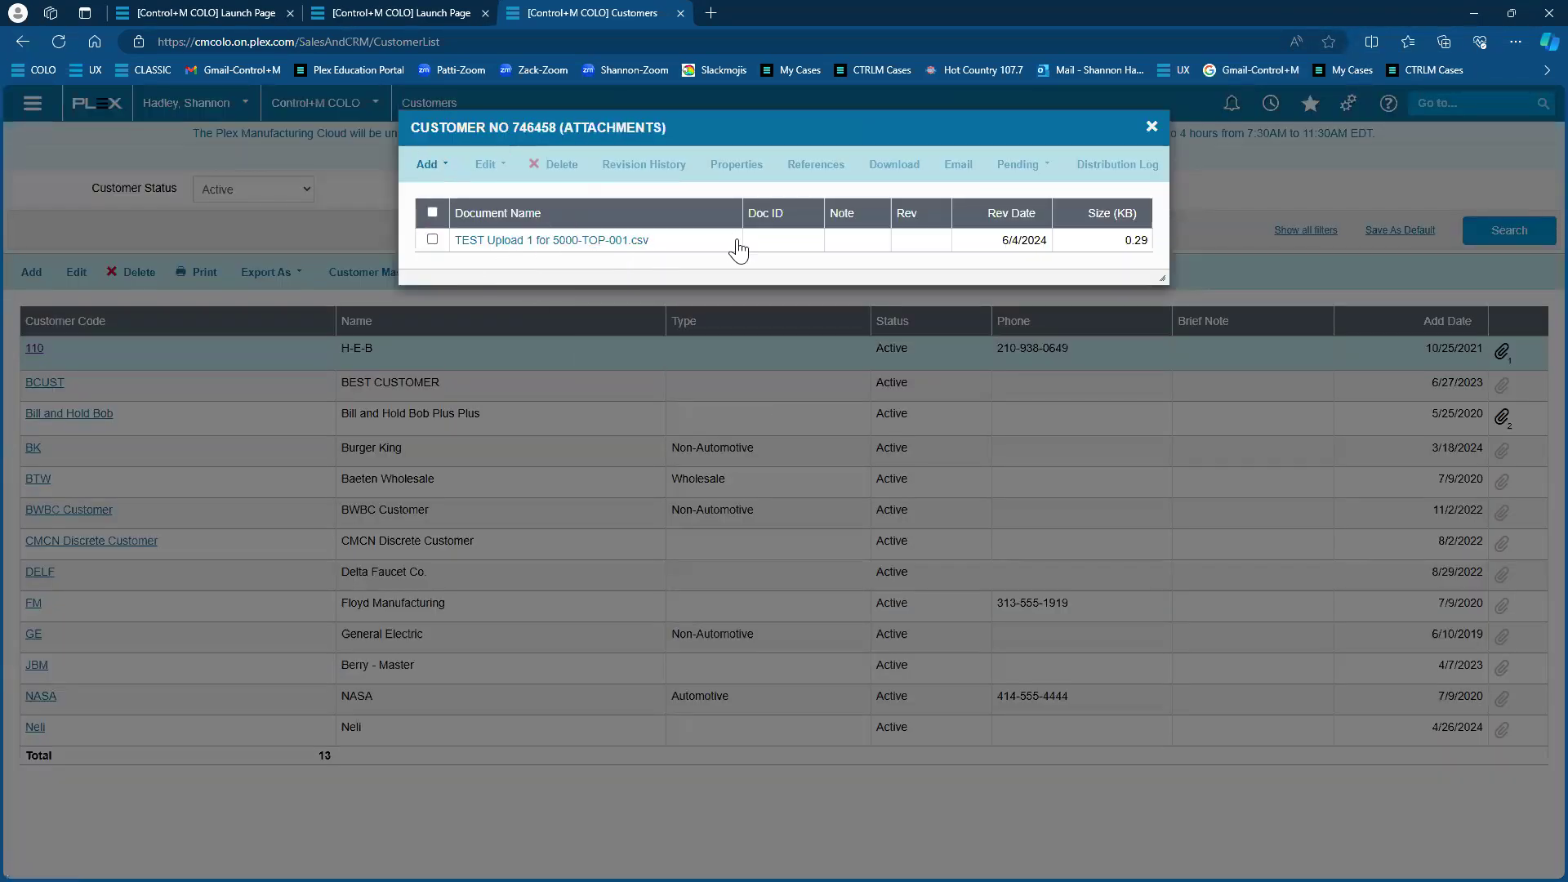
click(1151, 128)
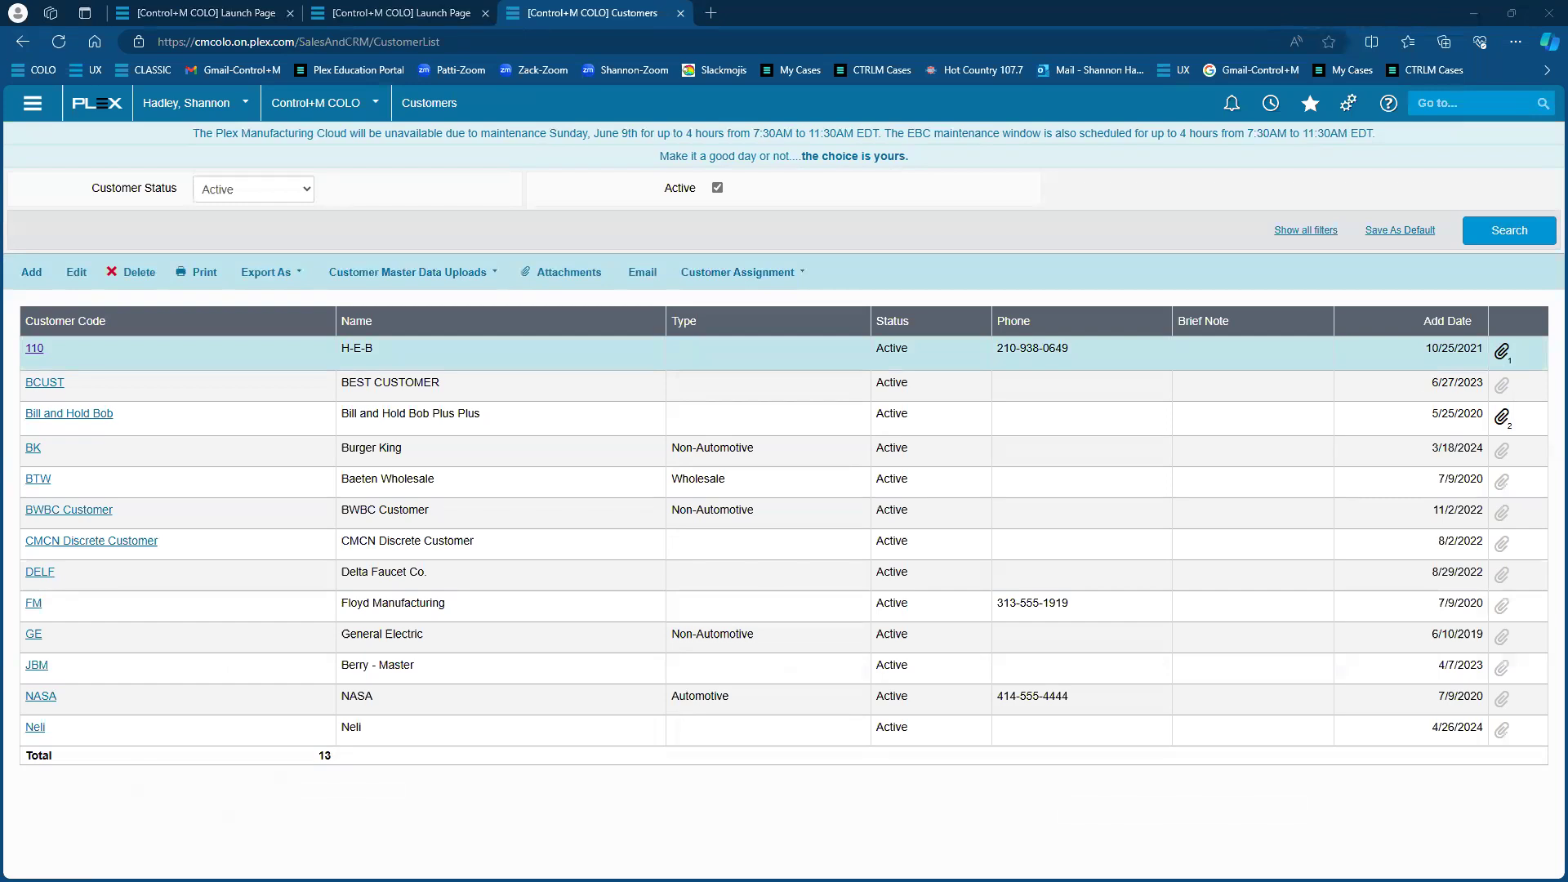
click(34, 349)
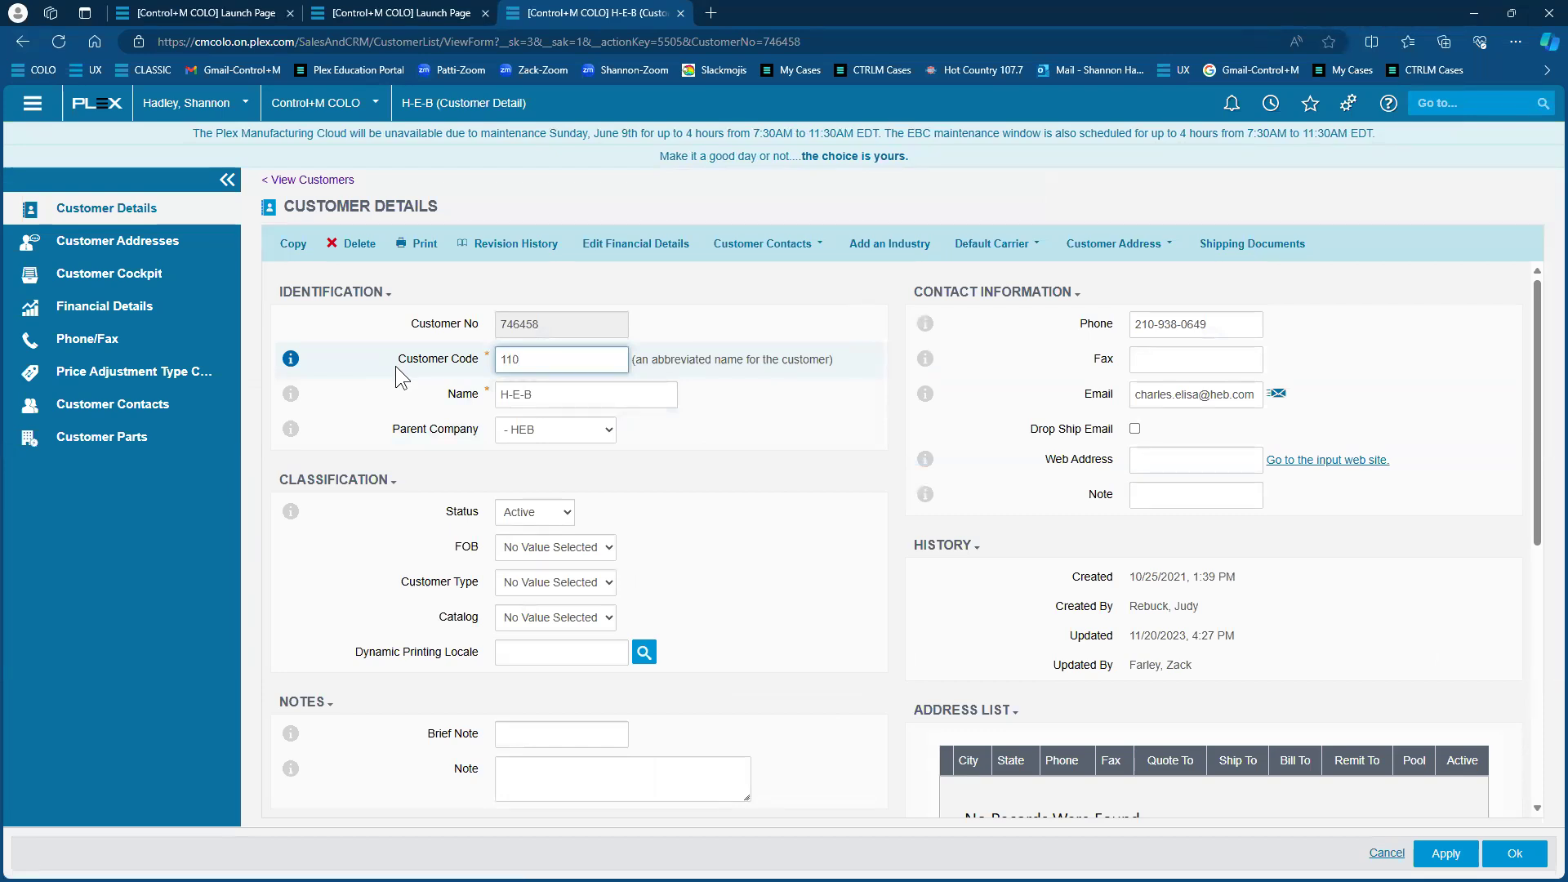
click(460, 251)
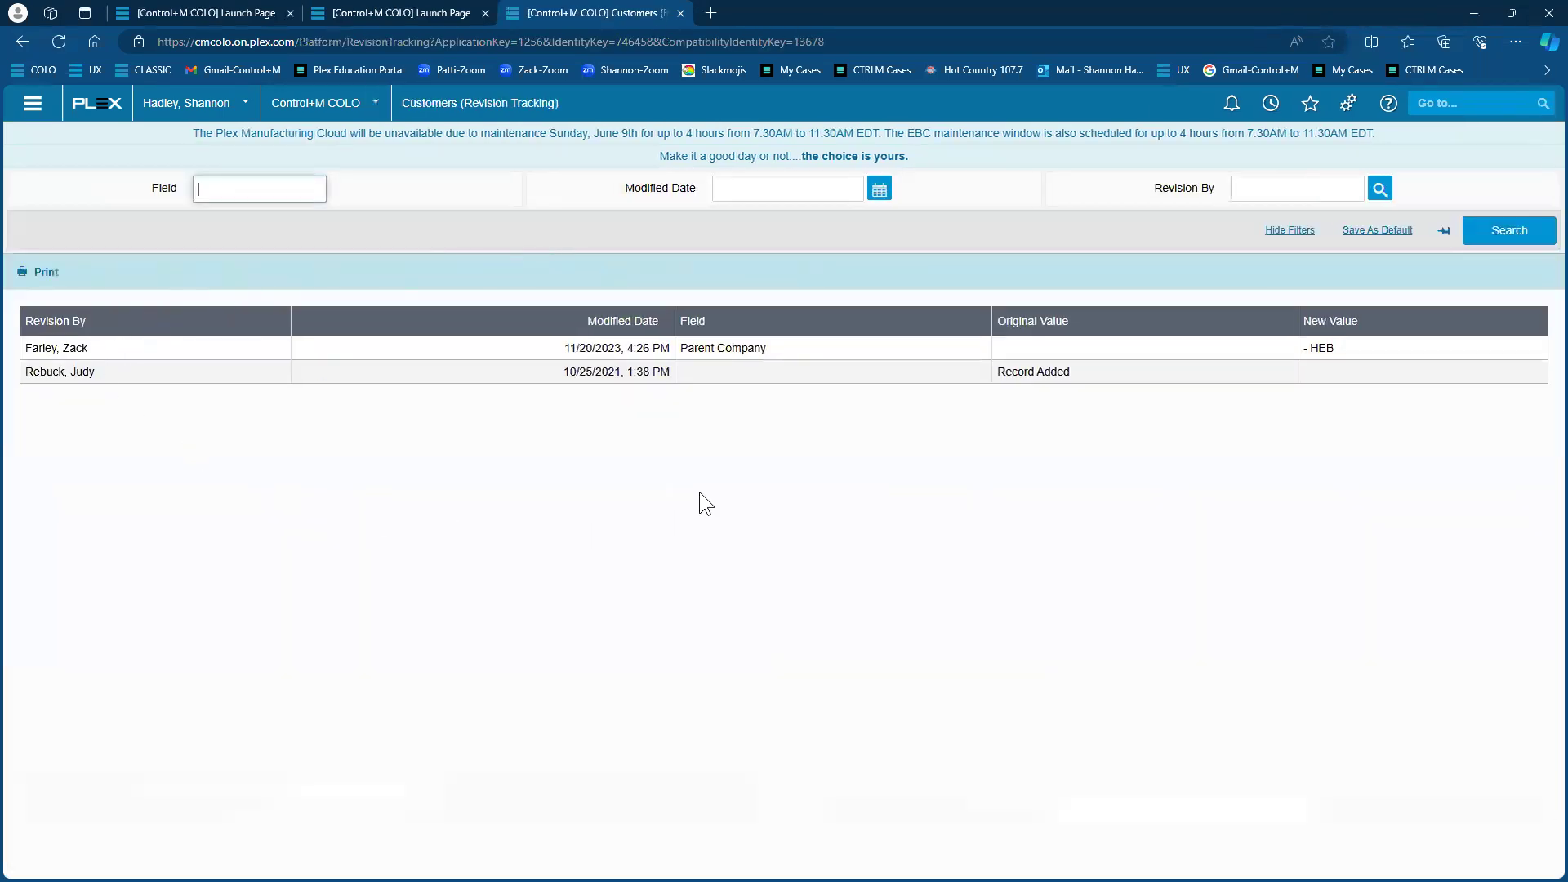
click(24, 43)
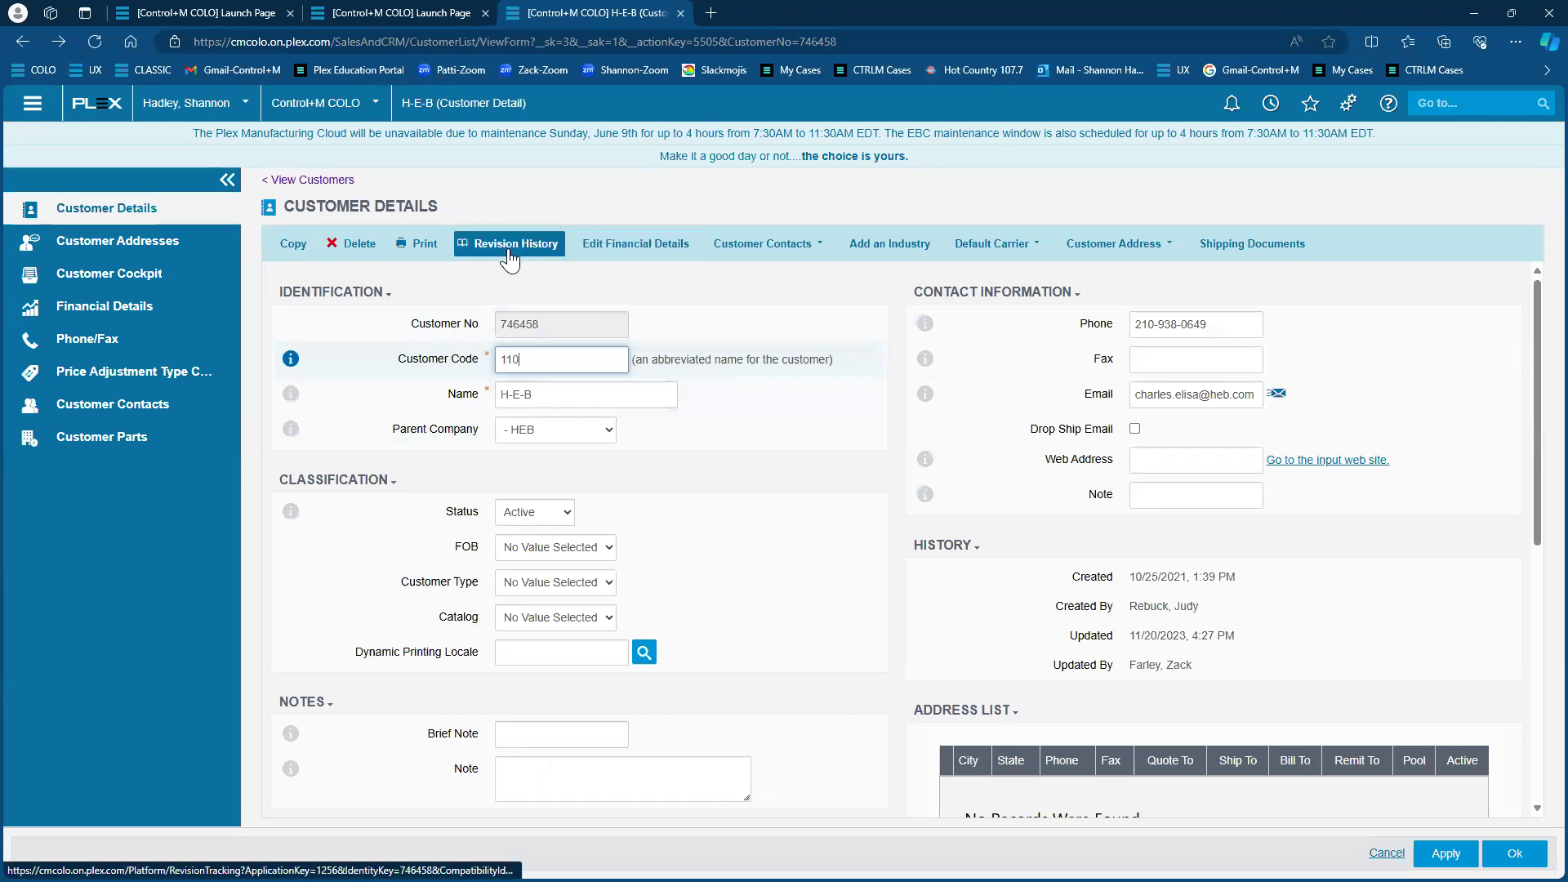
click(509, 260)
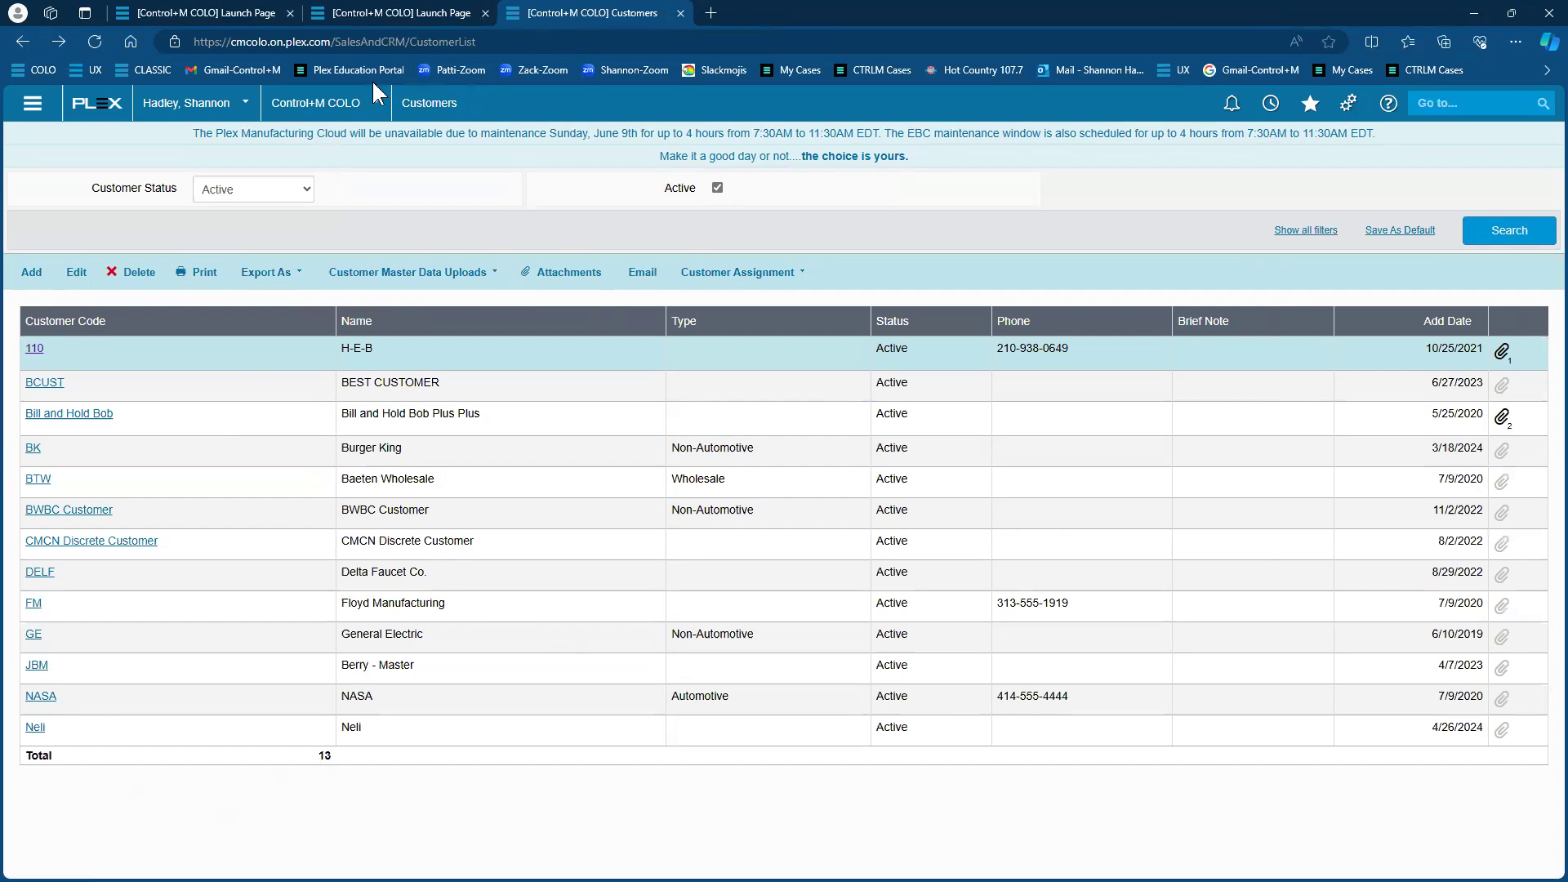
Open the Managing Customers help article in a new tab from the settings gear
click(1356, 111)
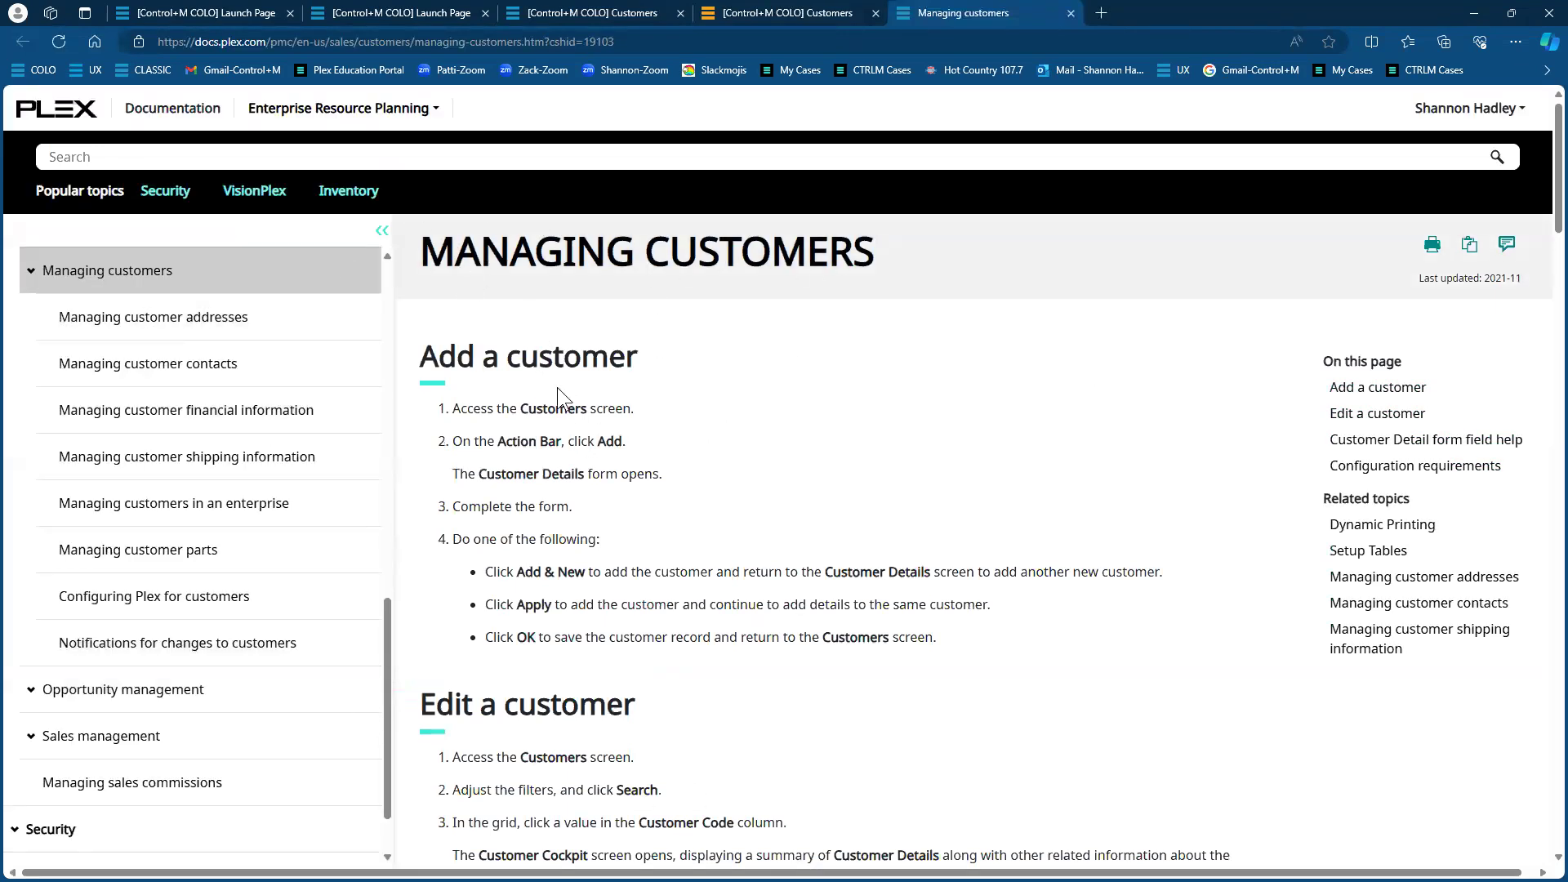
Search the documentation for 'customer upload' and open the Customer upload article
scroll(578, 629, down, 2)
scroll(577, 629, up, 2)
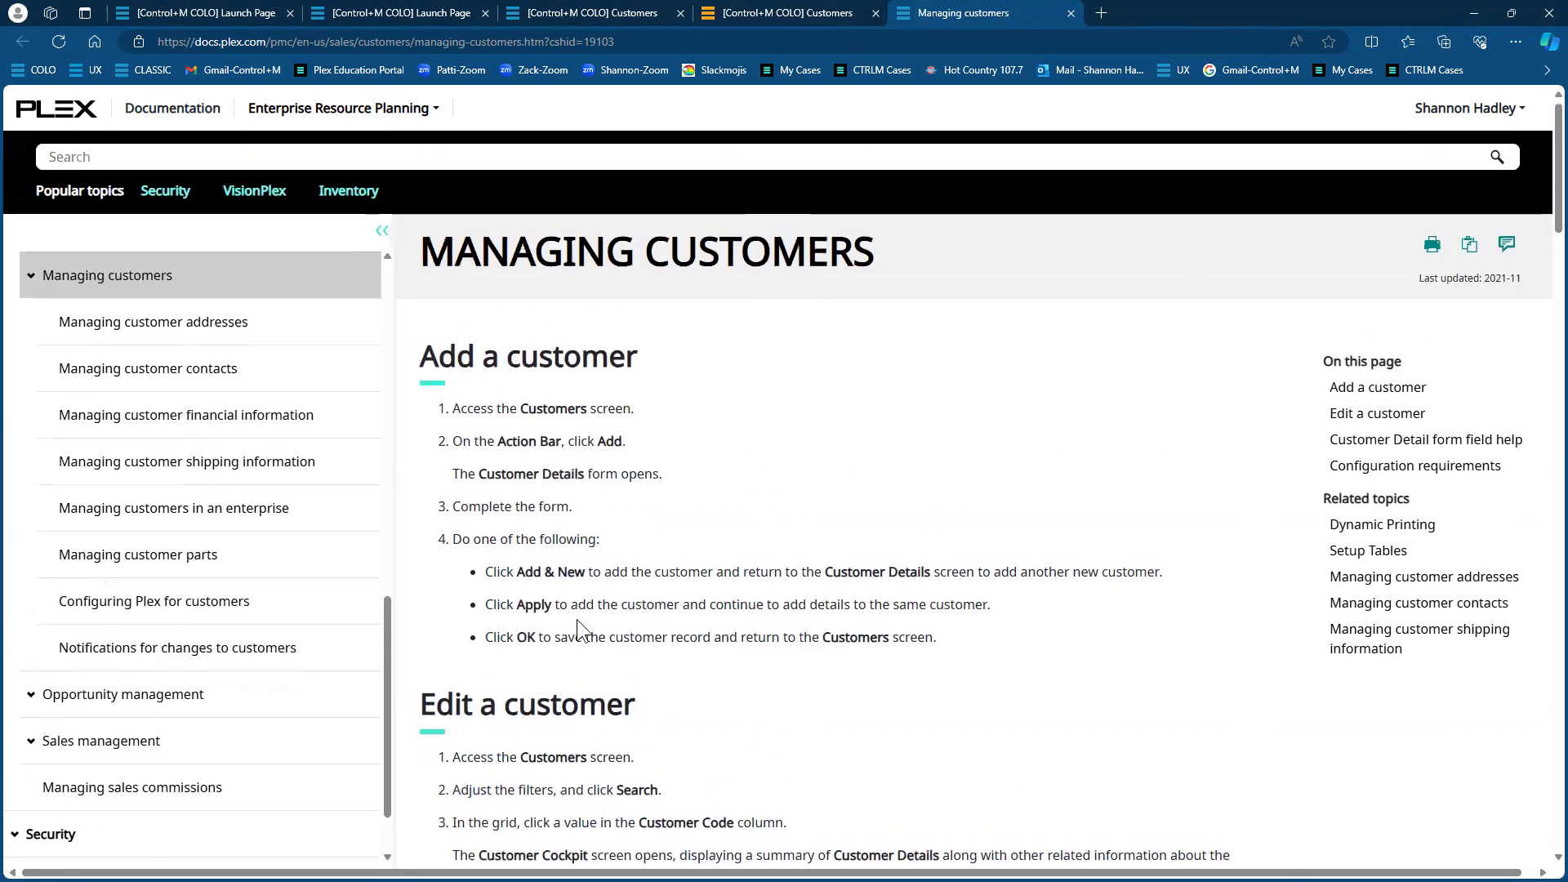
click(224, 158)
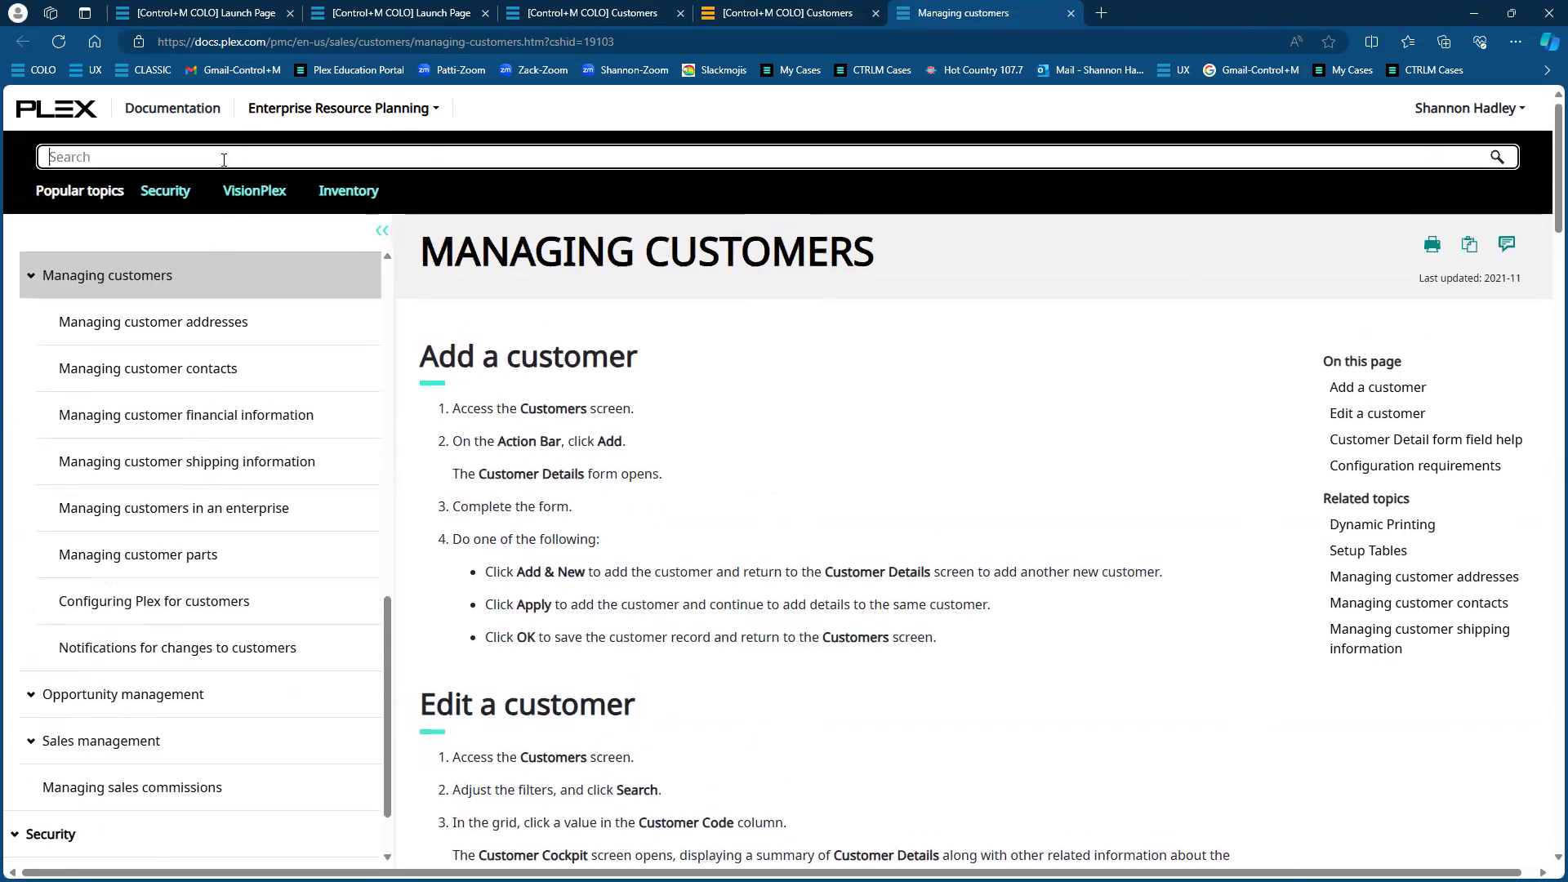
text(customer upload)
key(Return)
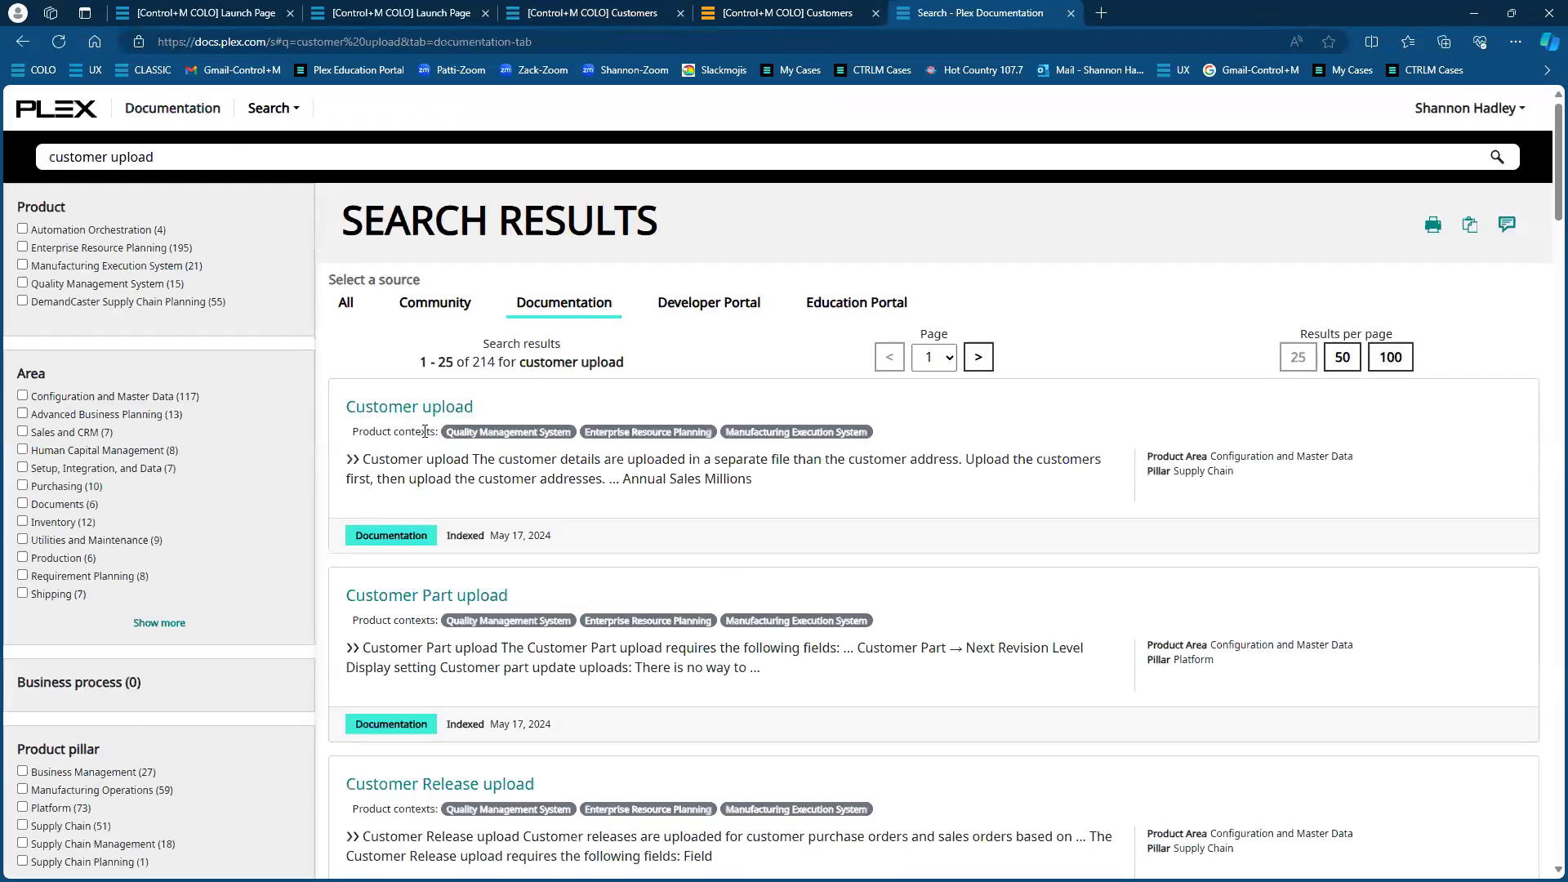
click(424, 417)
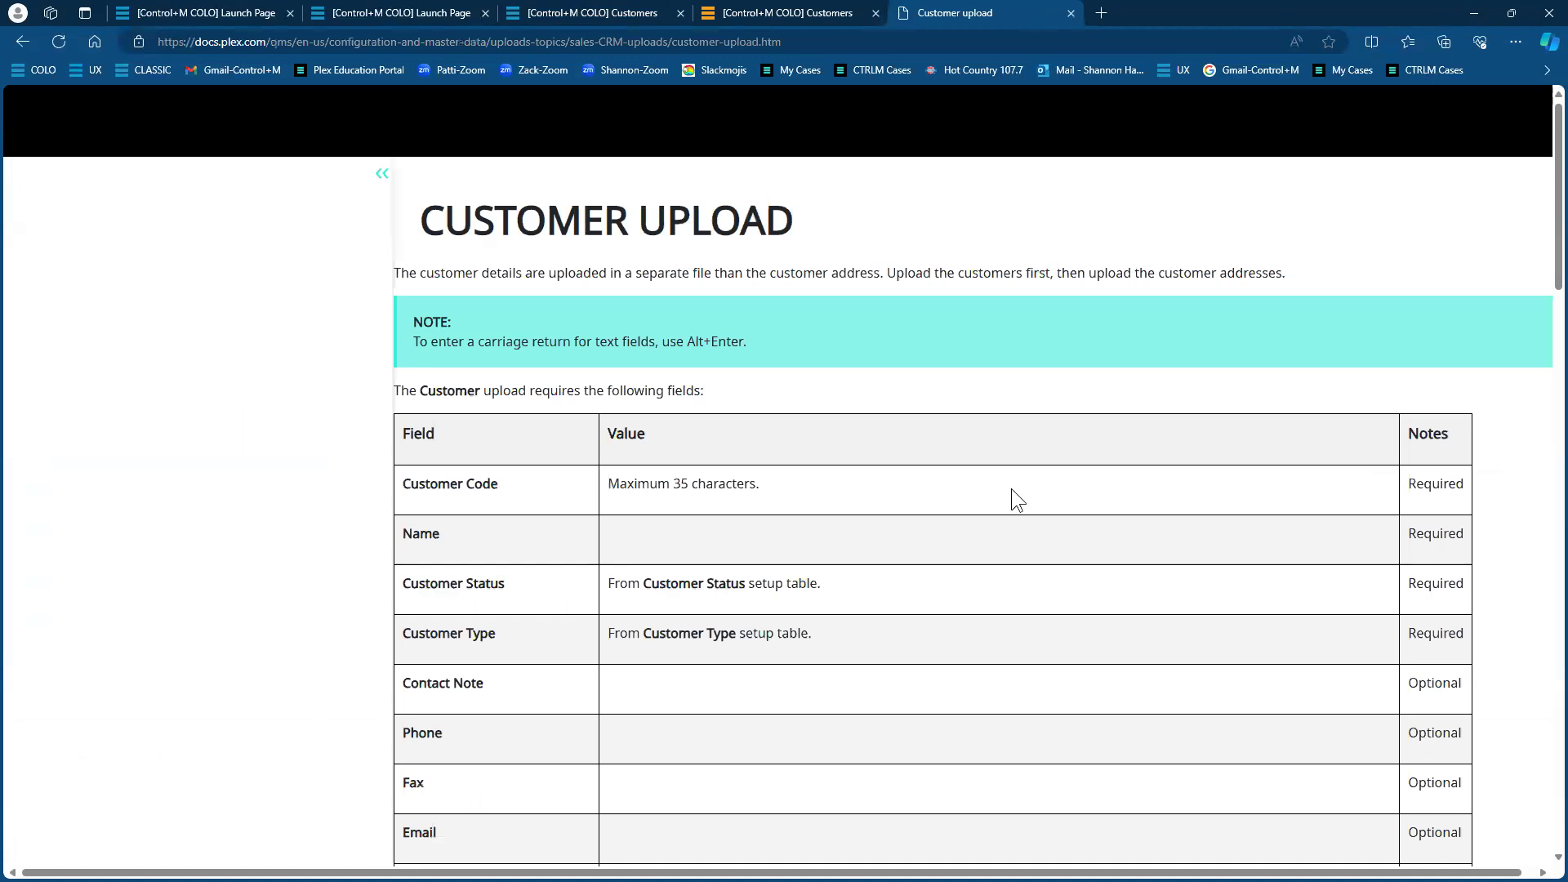